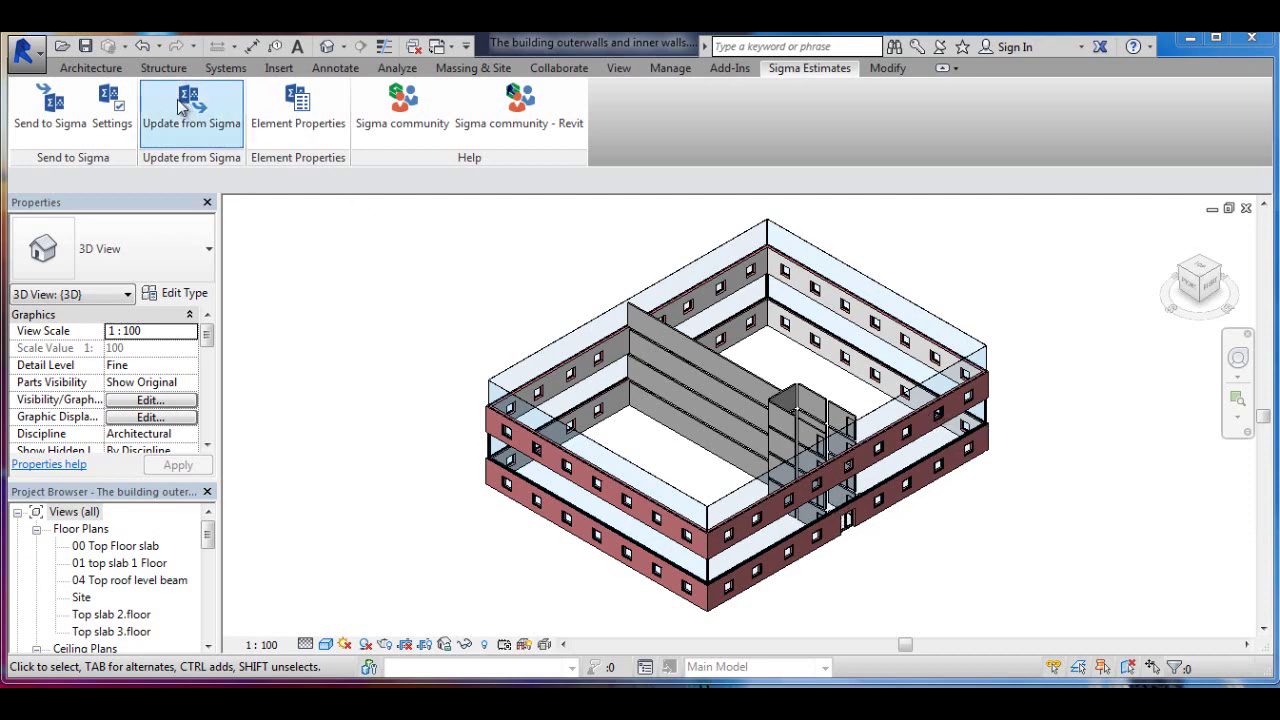
Try linking The Building.rvt with Auto - Center to Center positioning, and undo the link
click(282, 68)
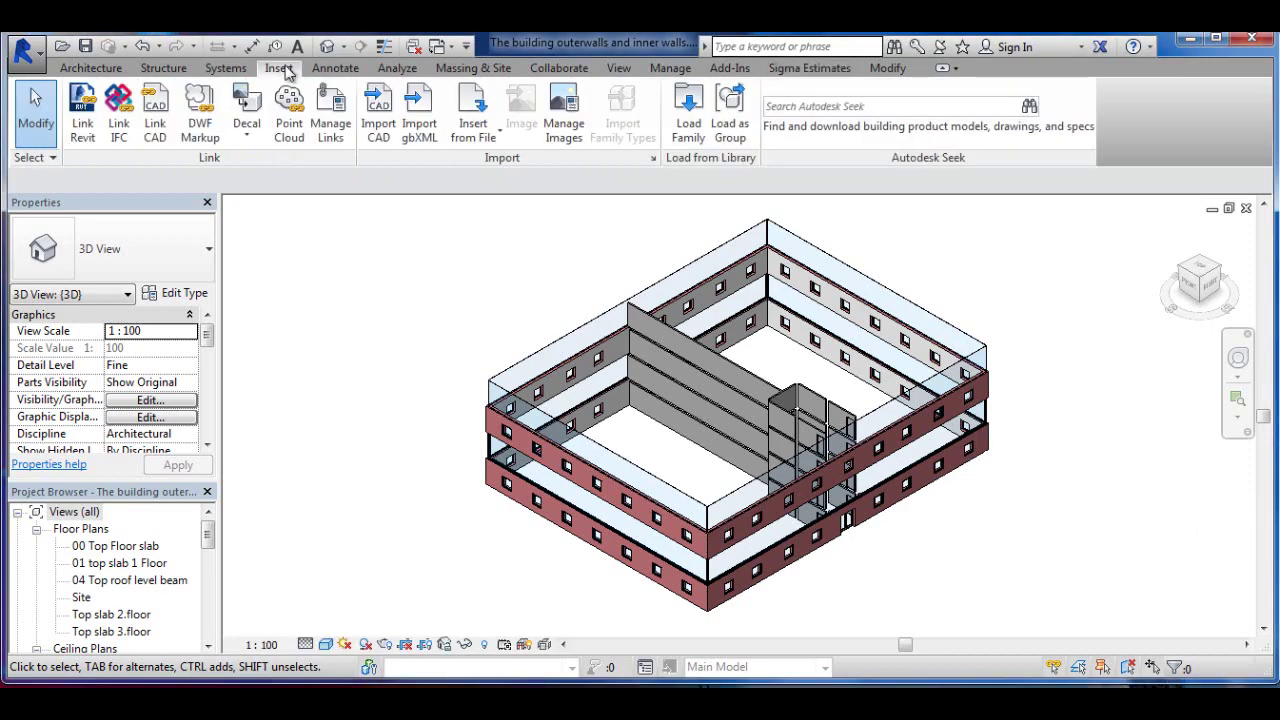
click(82, 110)
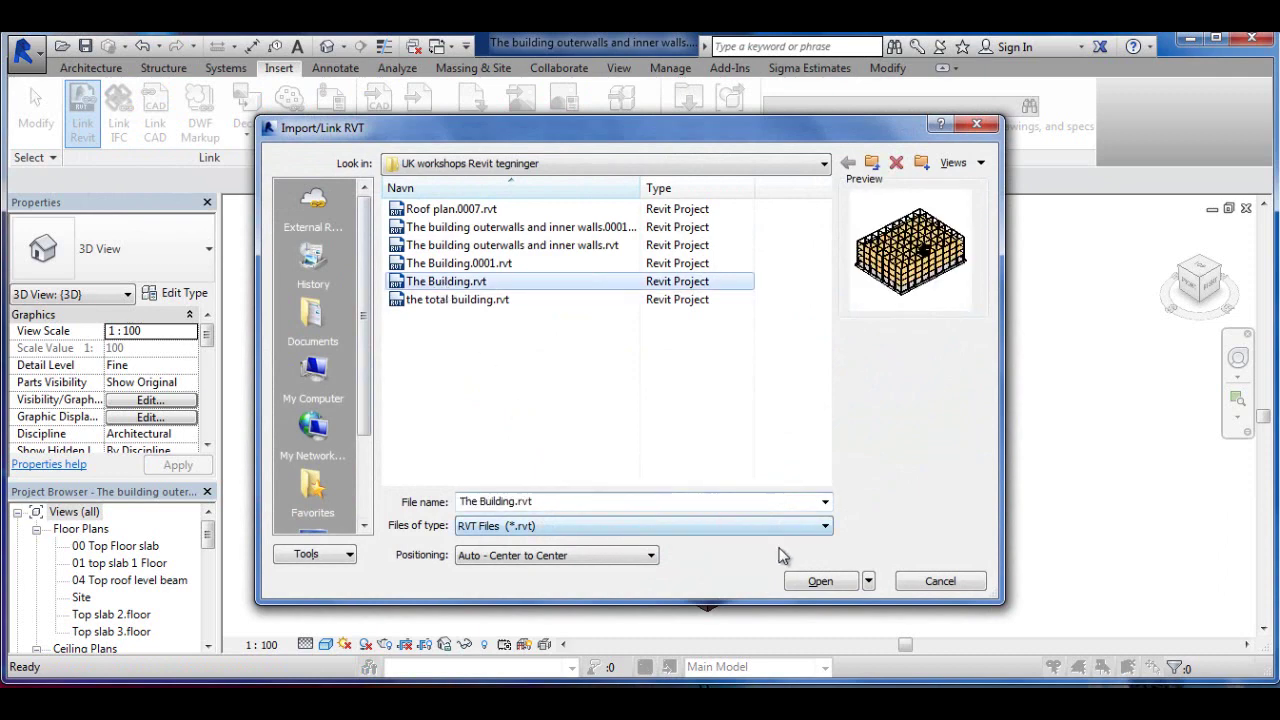
click(820, 581)
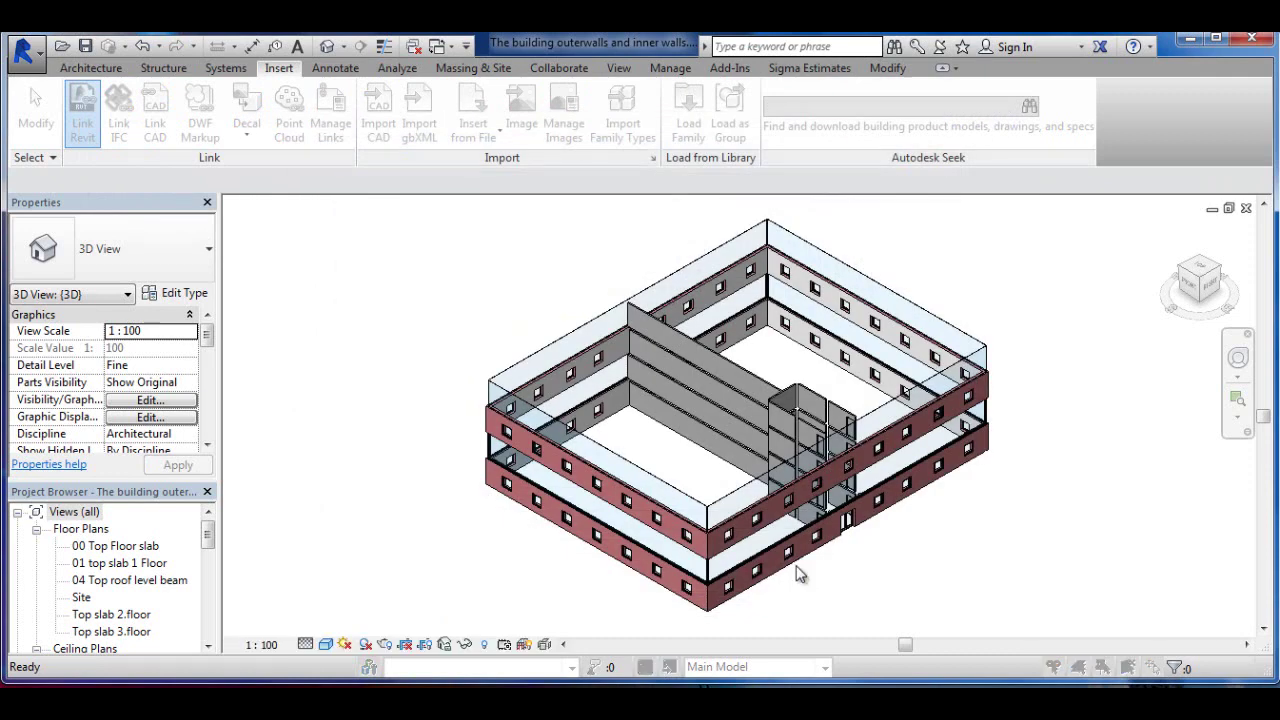
click(756, 473)
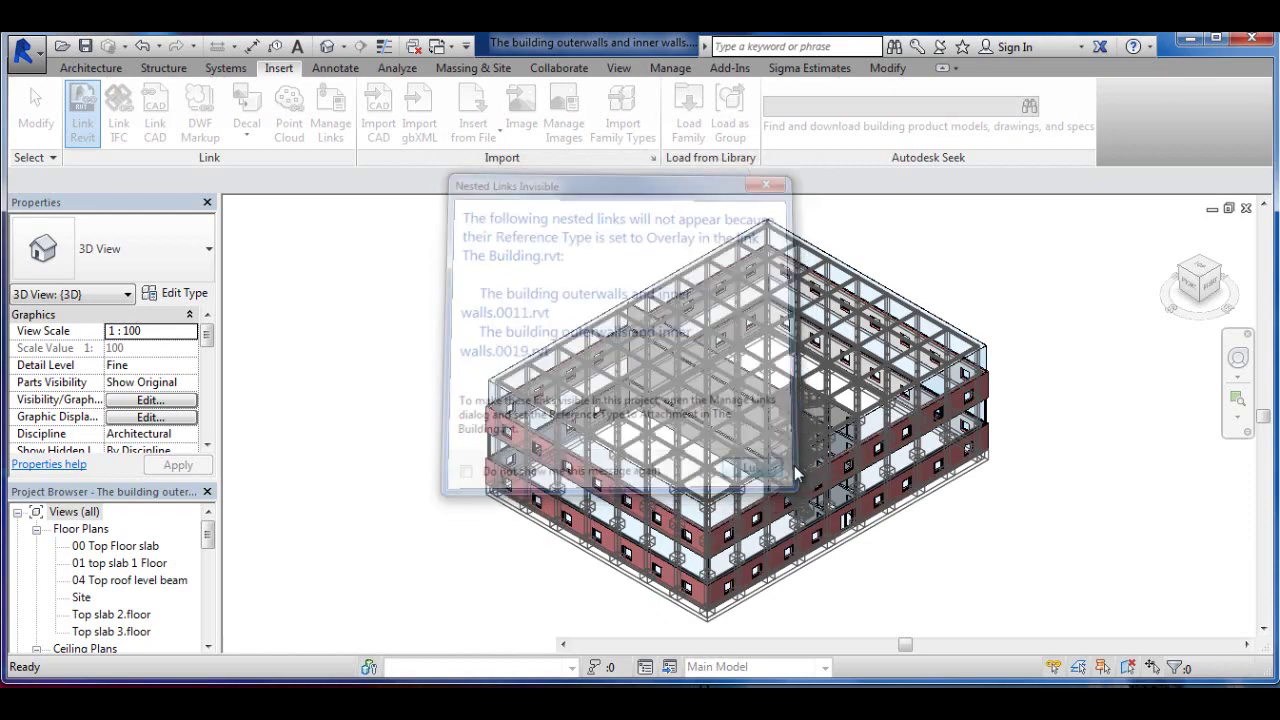
click(142, 46)
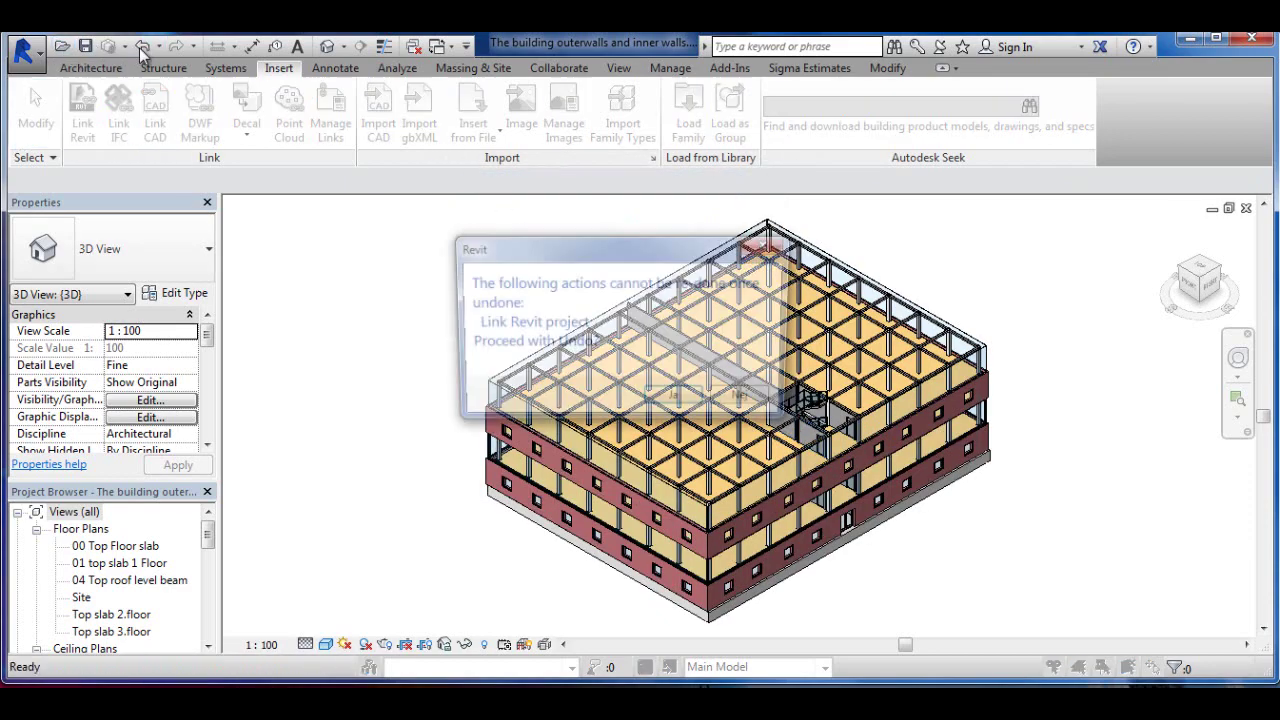
click(676, 400)
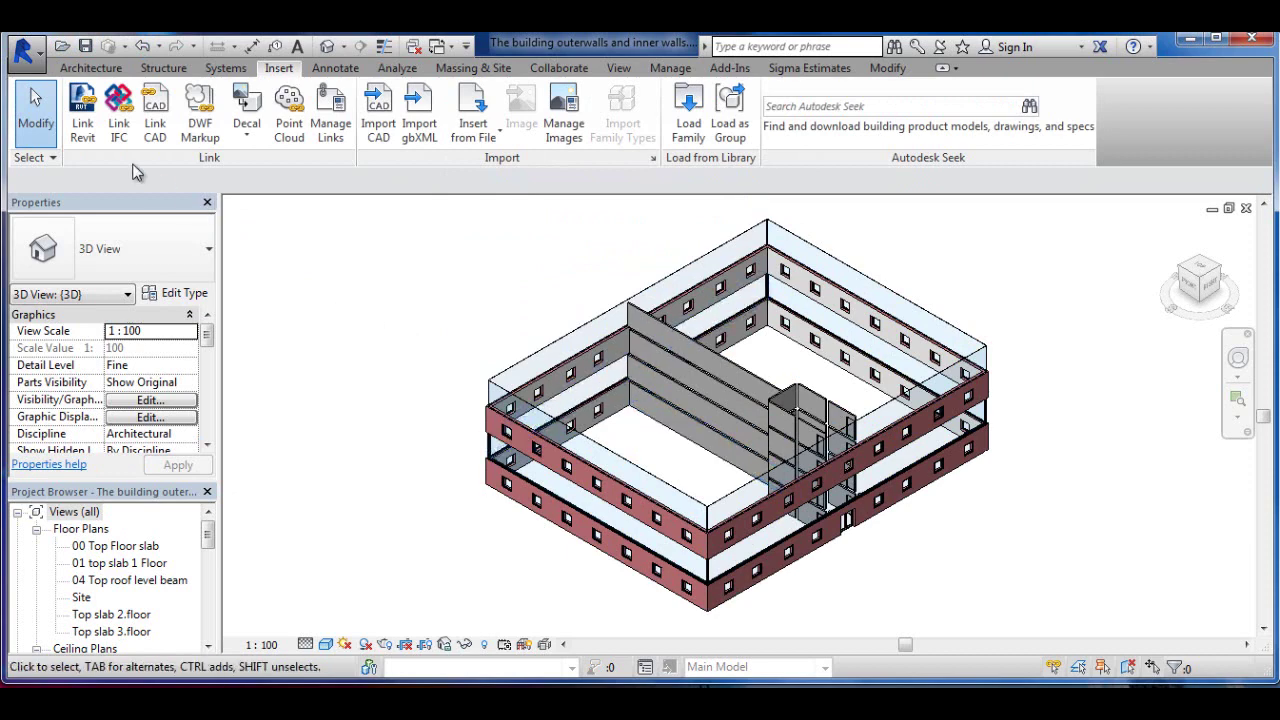
Link The Building.rvt into the project with Auto - Origin to Origin positioning
click(82, 108)
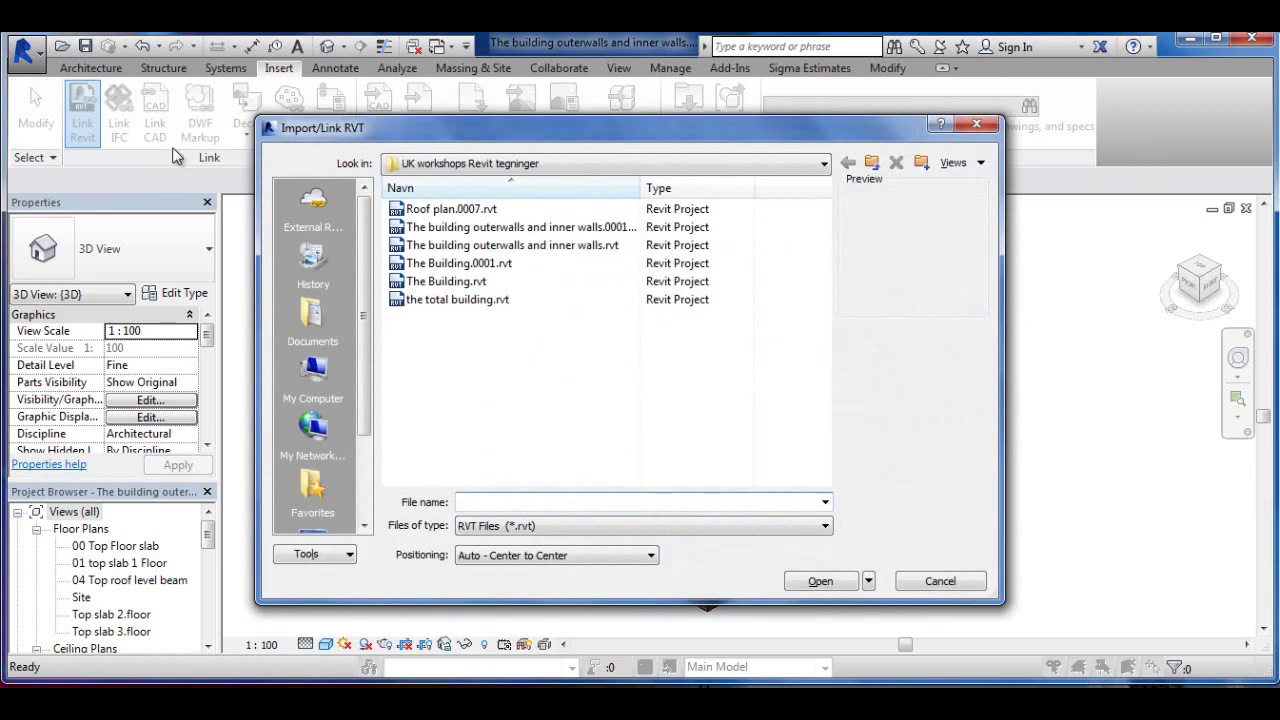
click(651, 560)
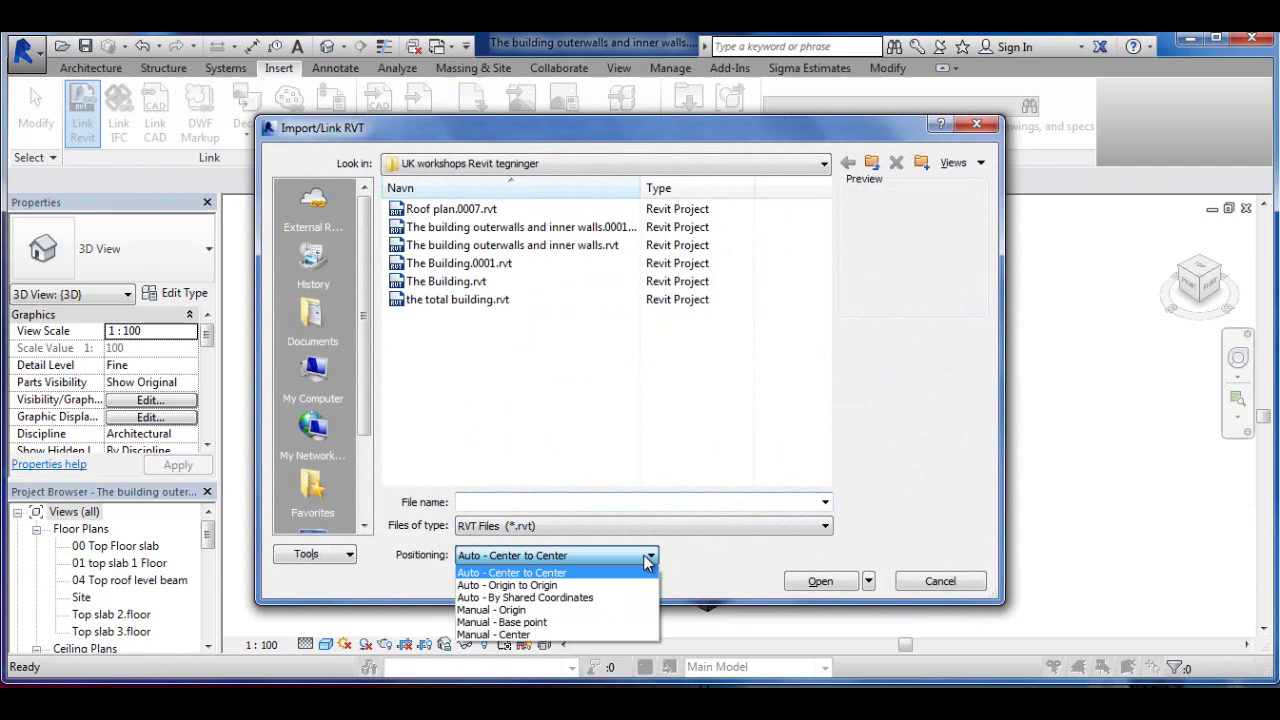
click(607, 586)
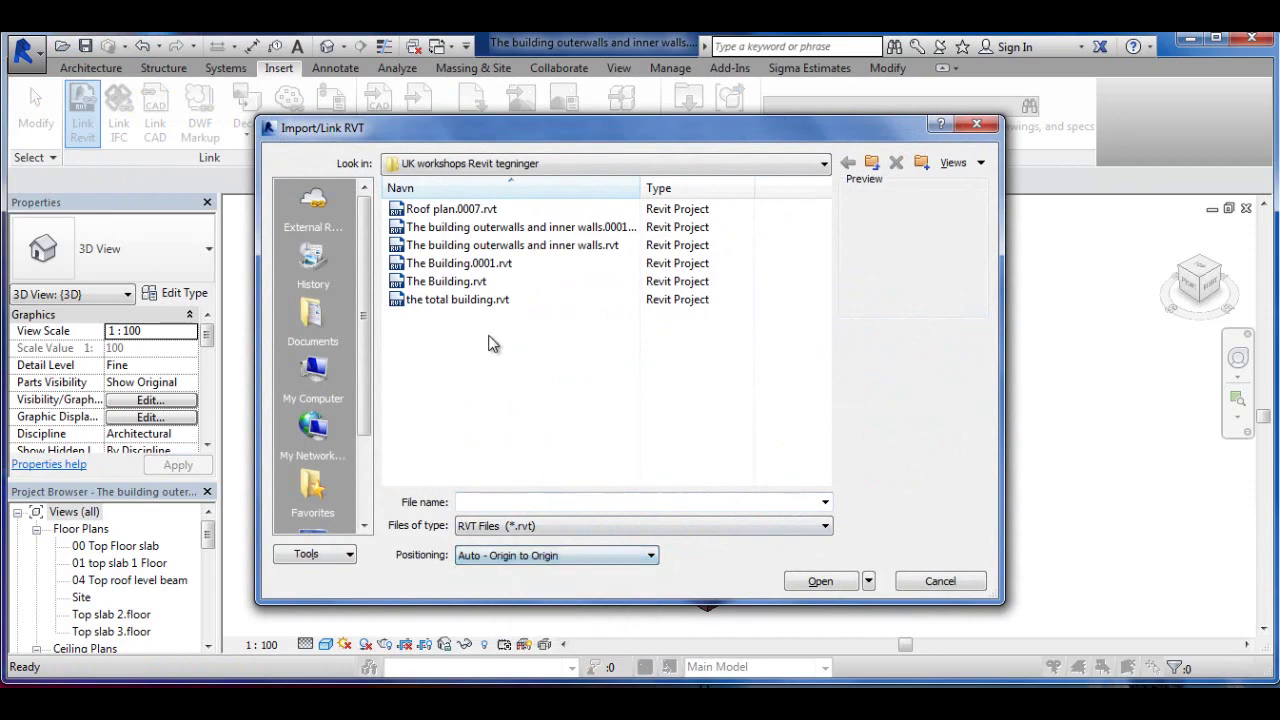
click(466, 283)
click(821, 582)
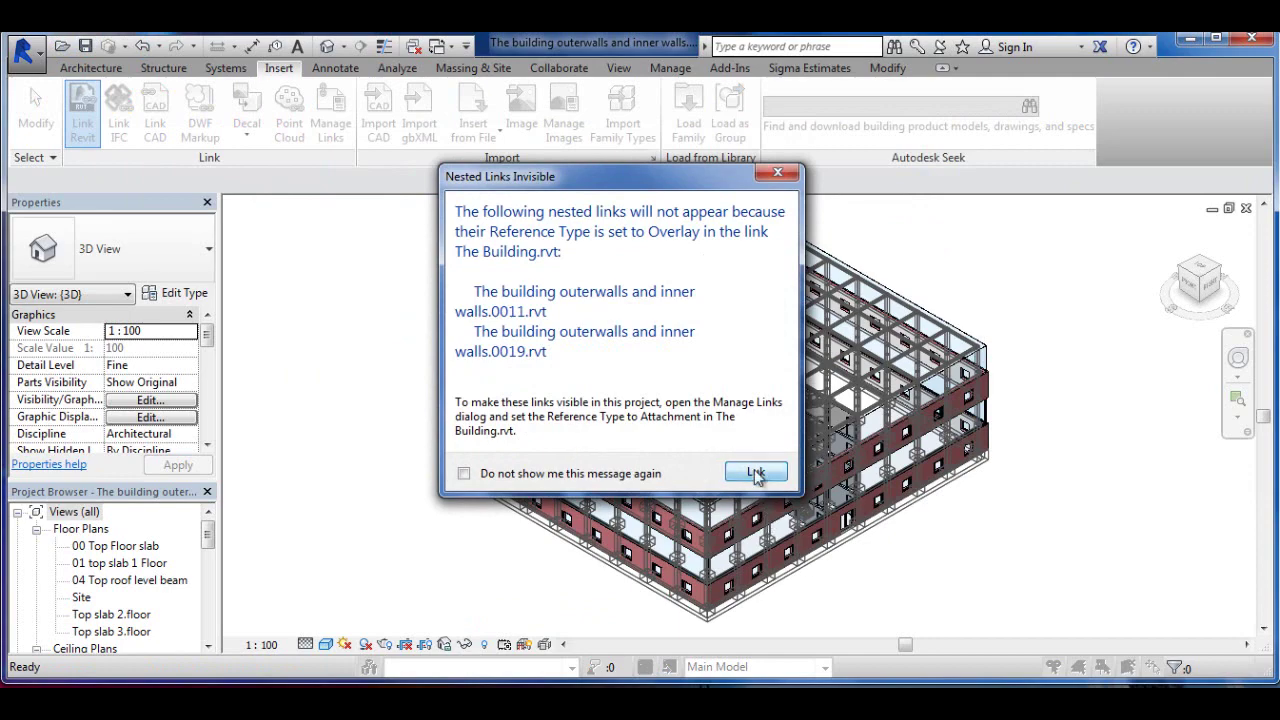
click(754, 472)
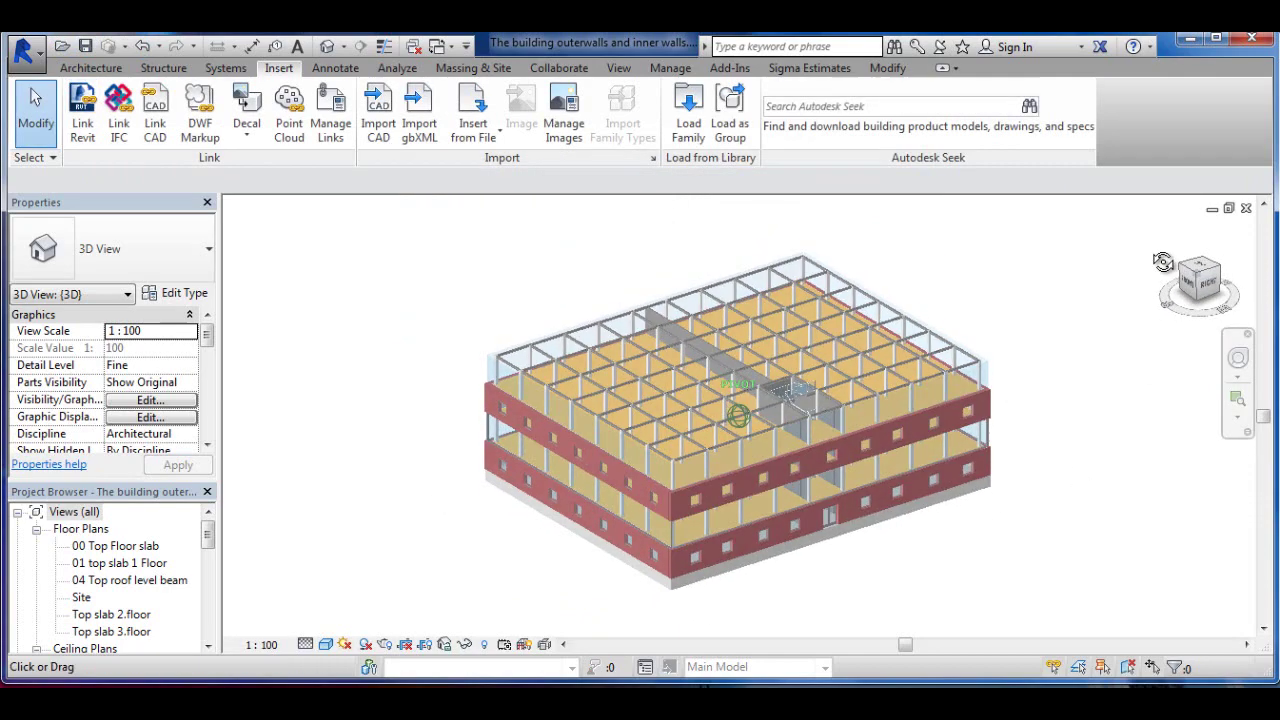
drag(1162, 262, 1202, 322)
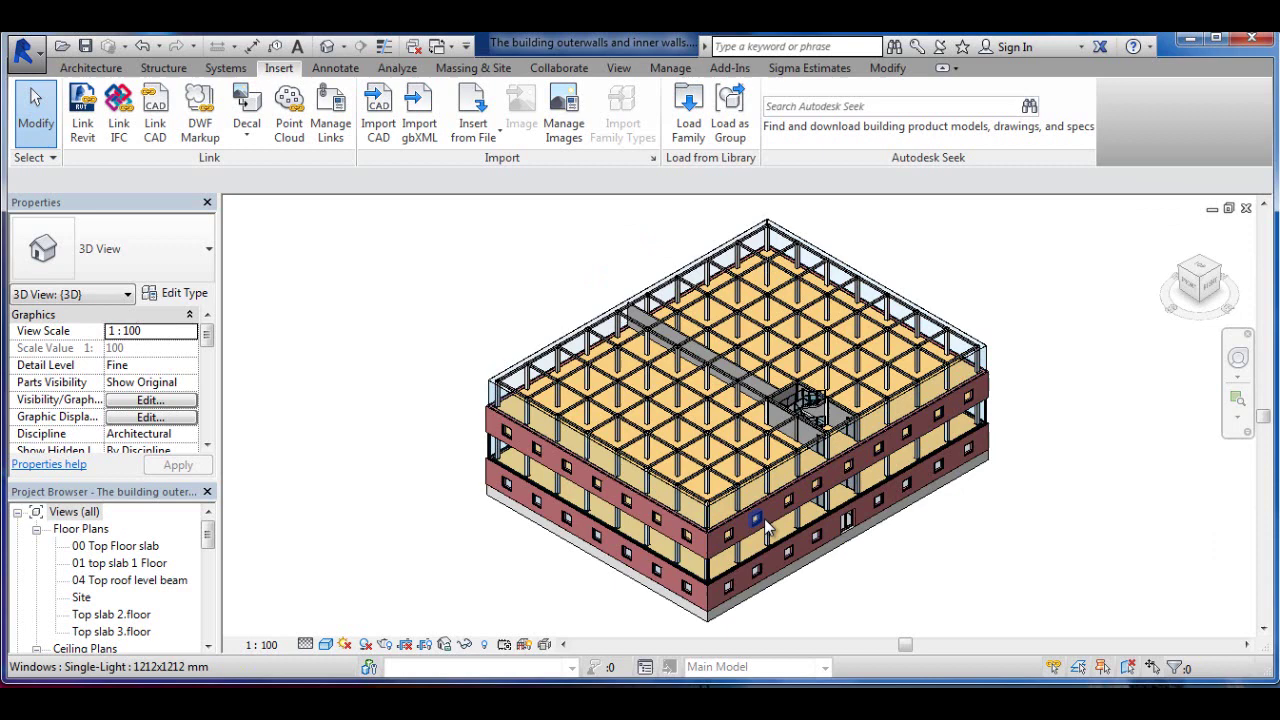
Bind the linked The Building.rvt model into the project with only attached details included, and remove the leftover link
click(768, 465)
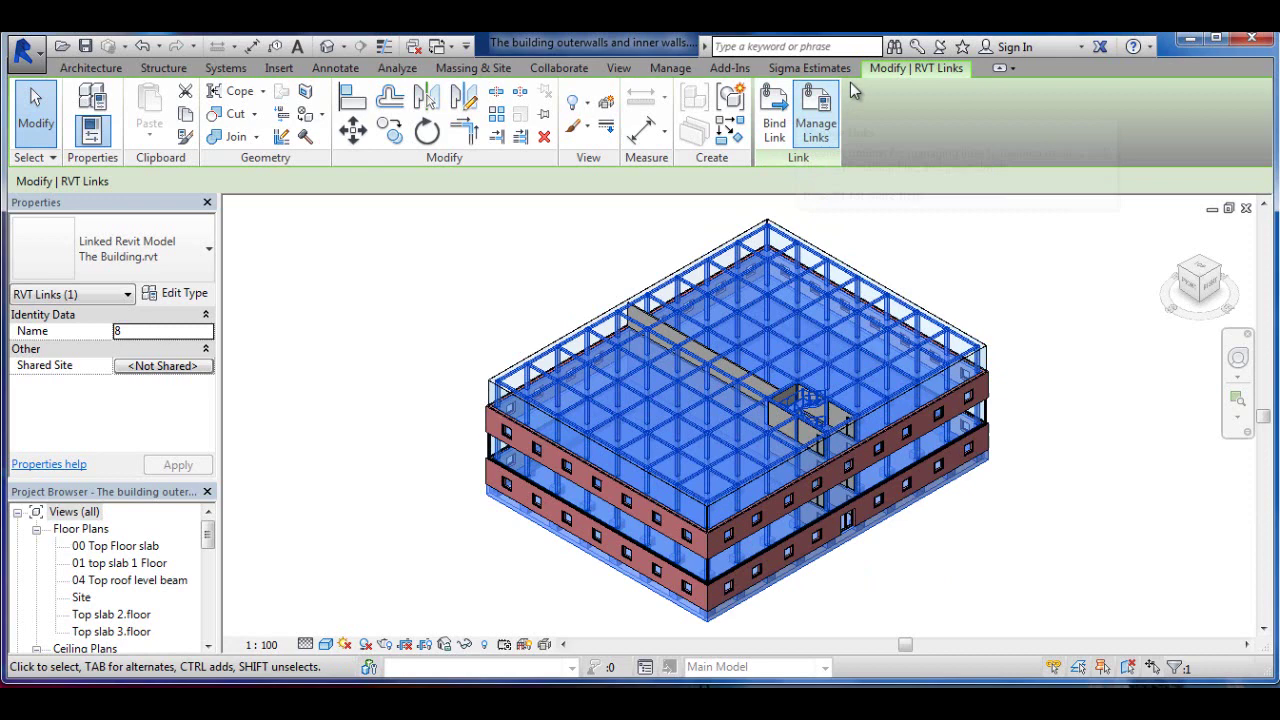
click(776, 128)
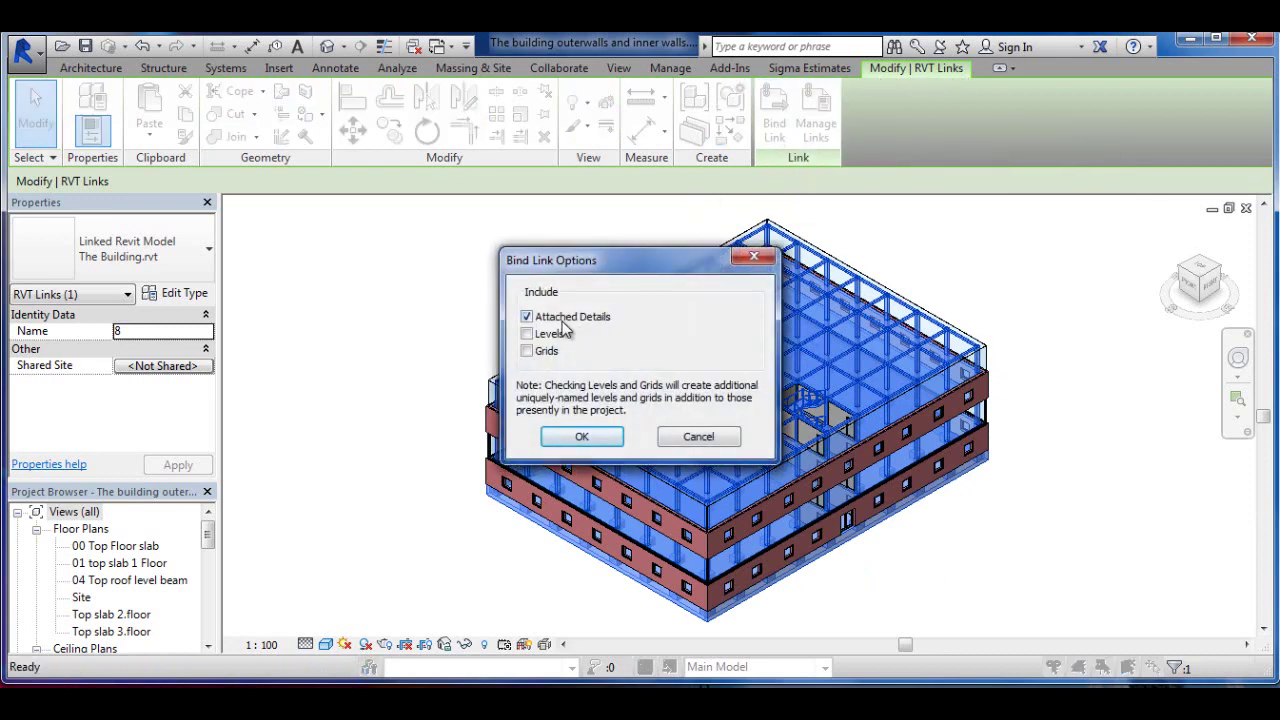
click(586, 436)
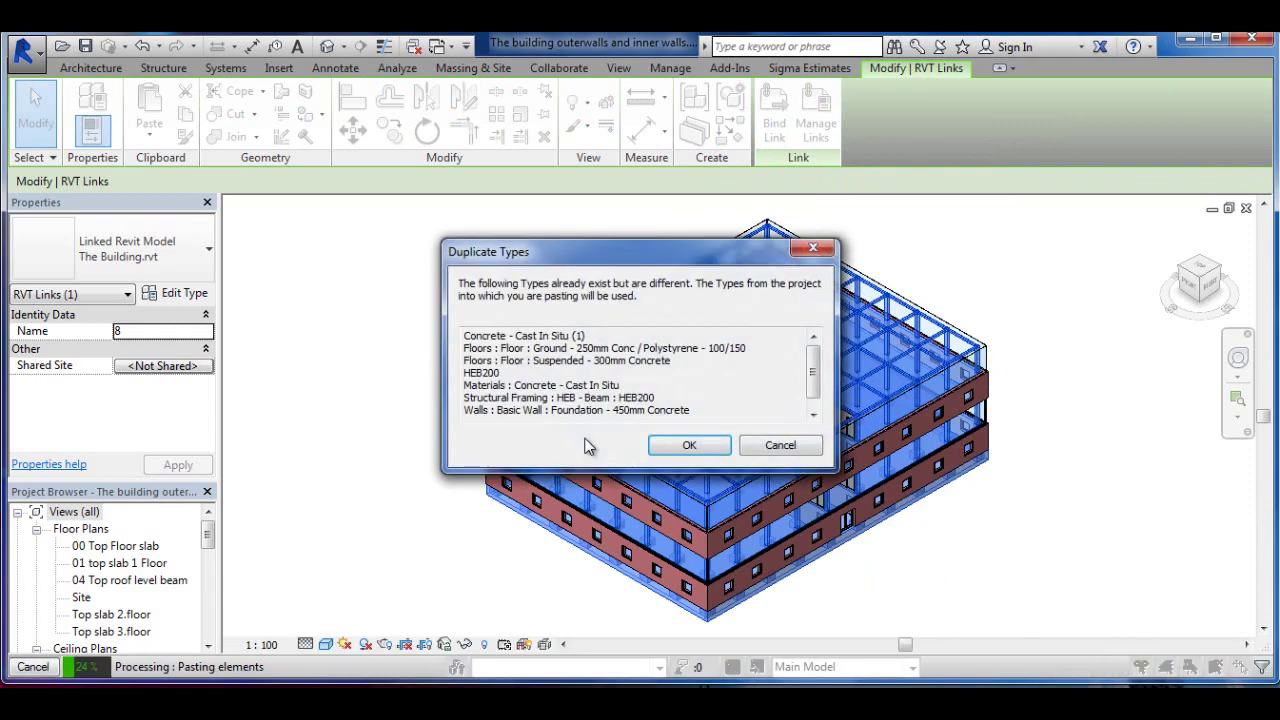
click(690, 445)
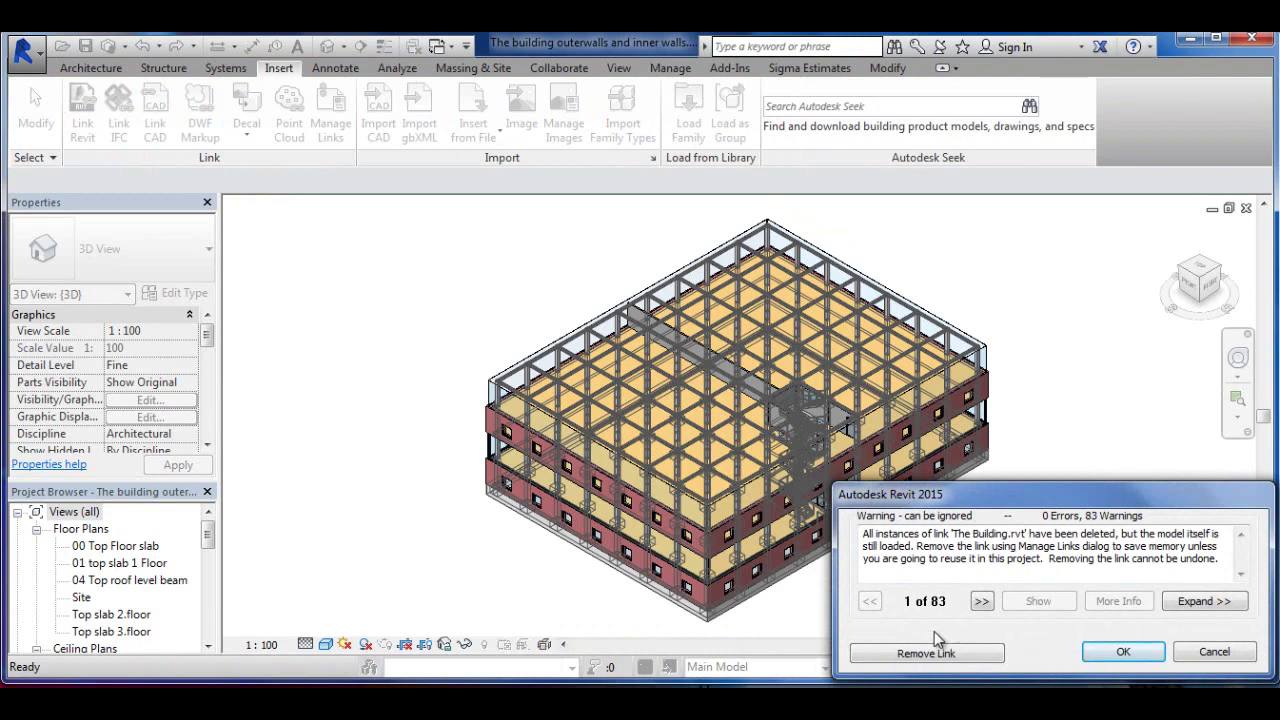
click(926, 653)
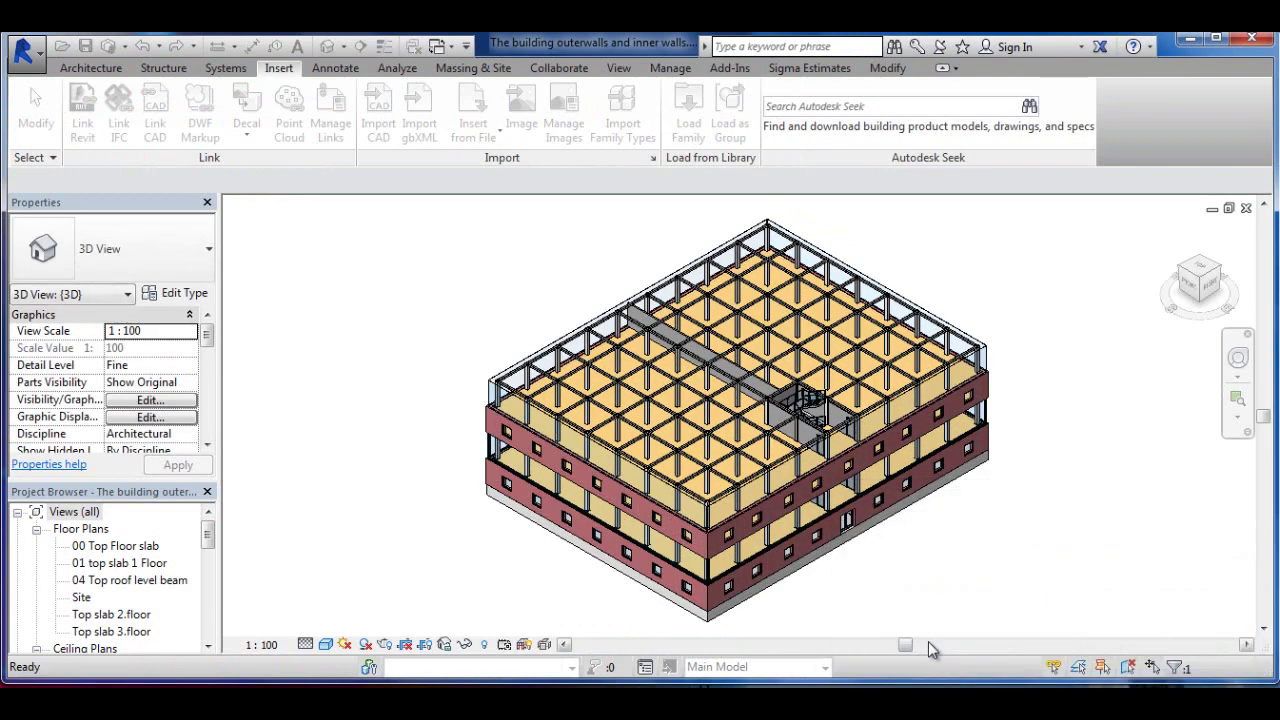
Ungroup the bound The Building model group into individual elements
click(897, 440)
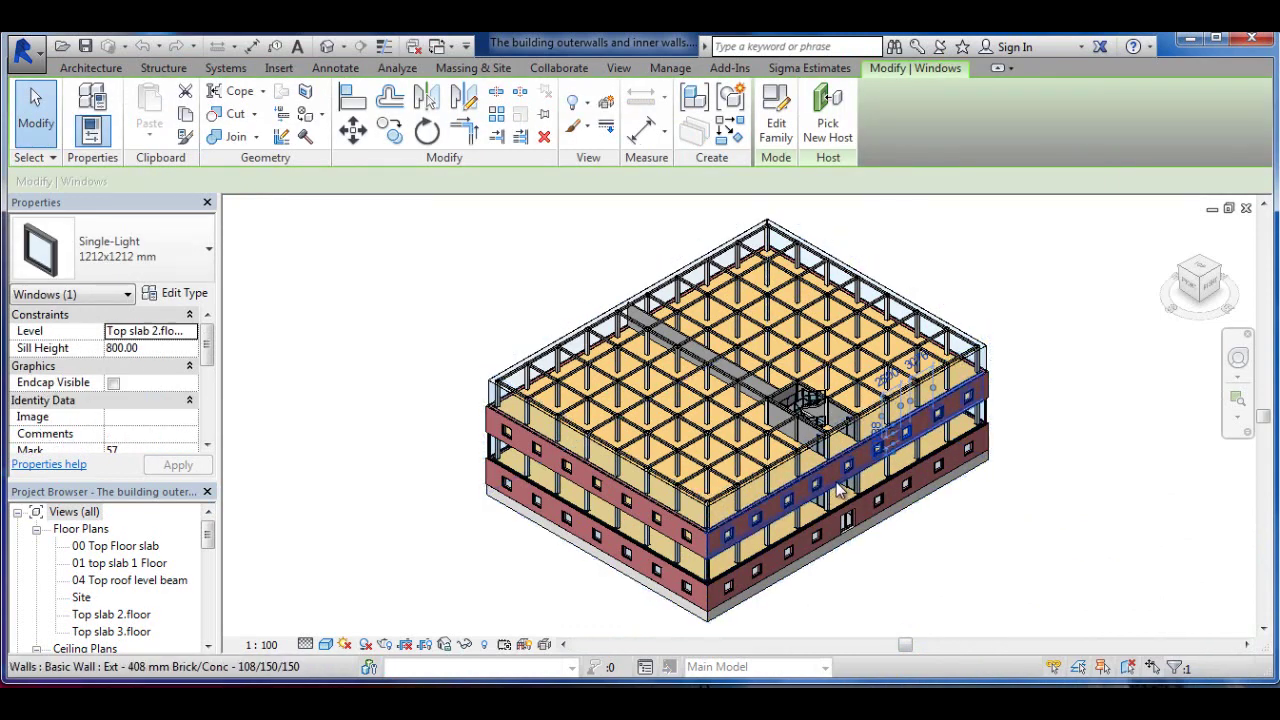
click(838, 490)
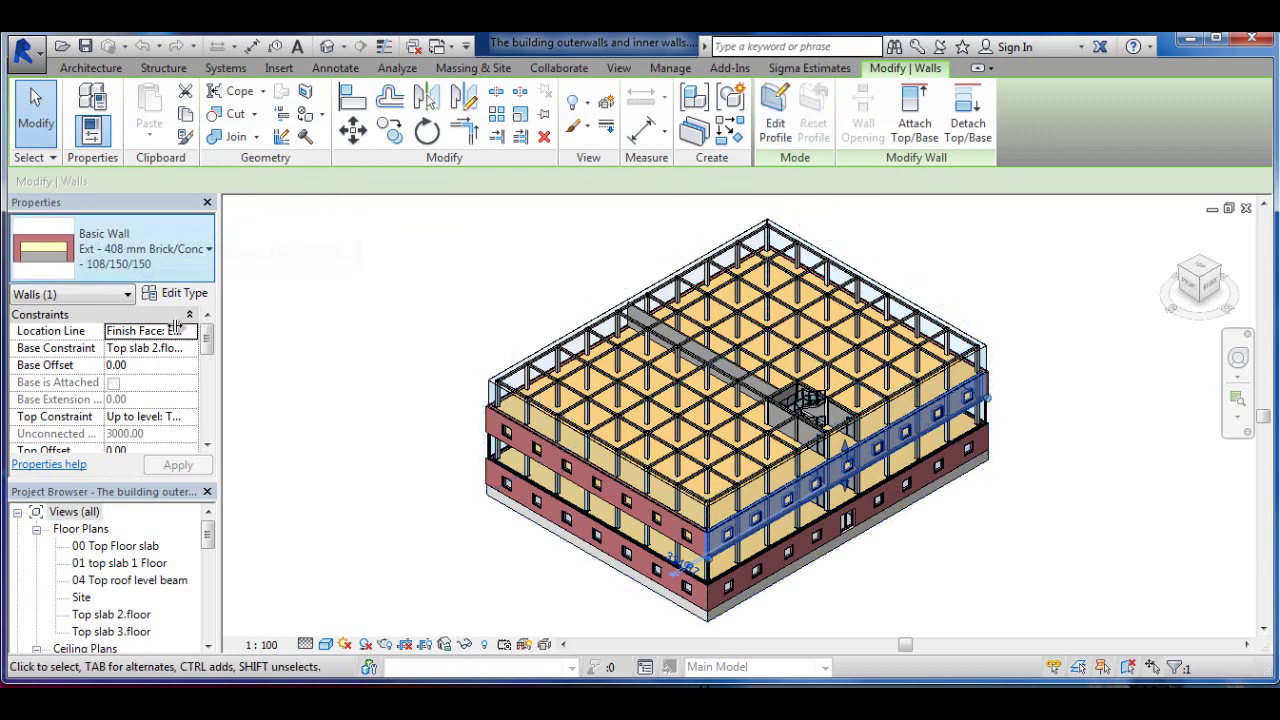
click(768, 485)
click(771, 490)
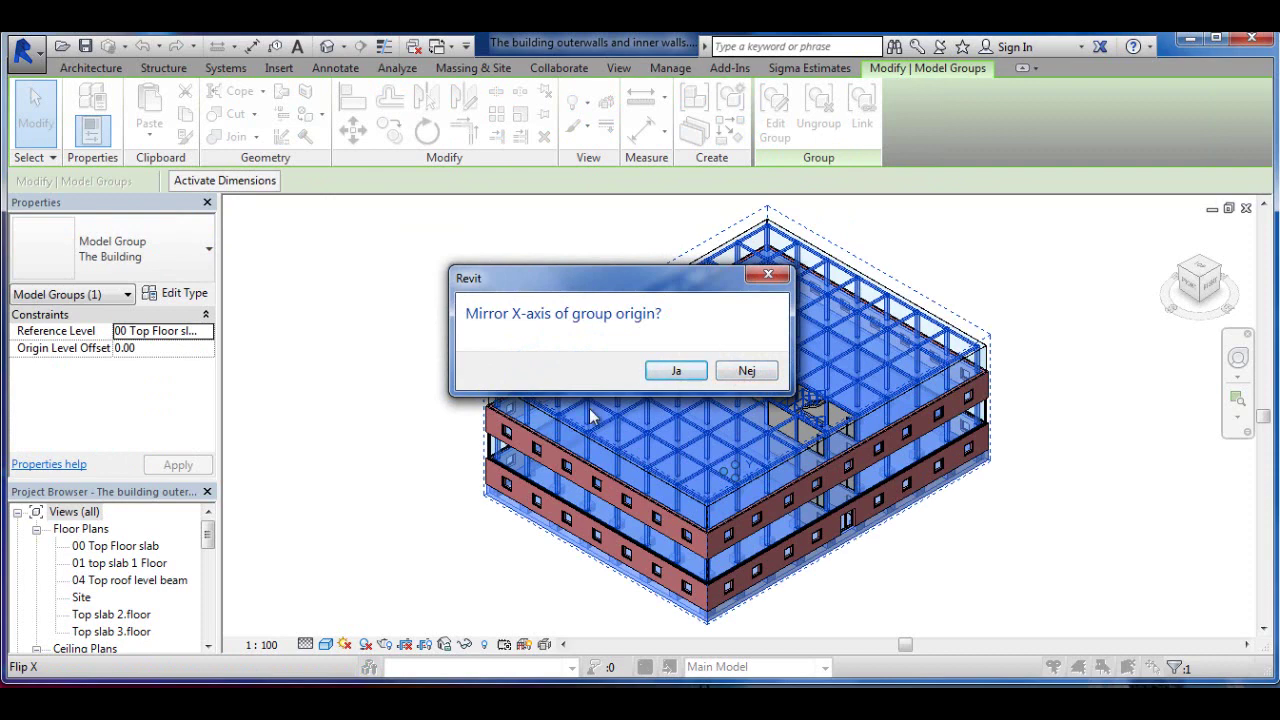
key(Return)
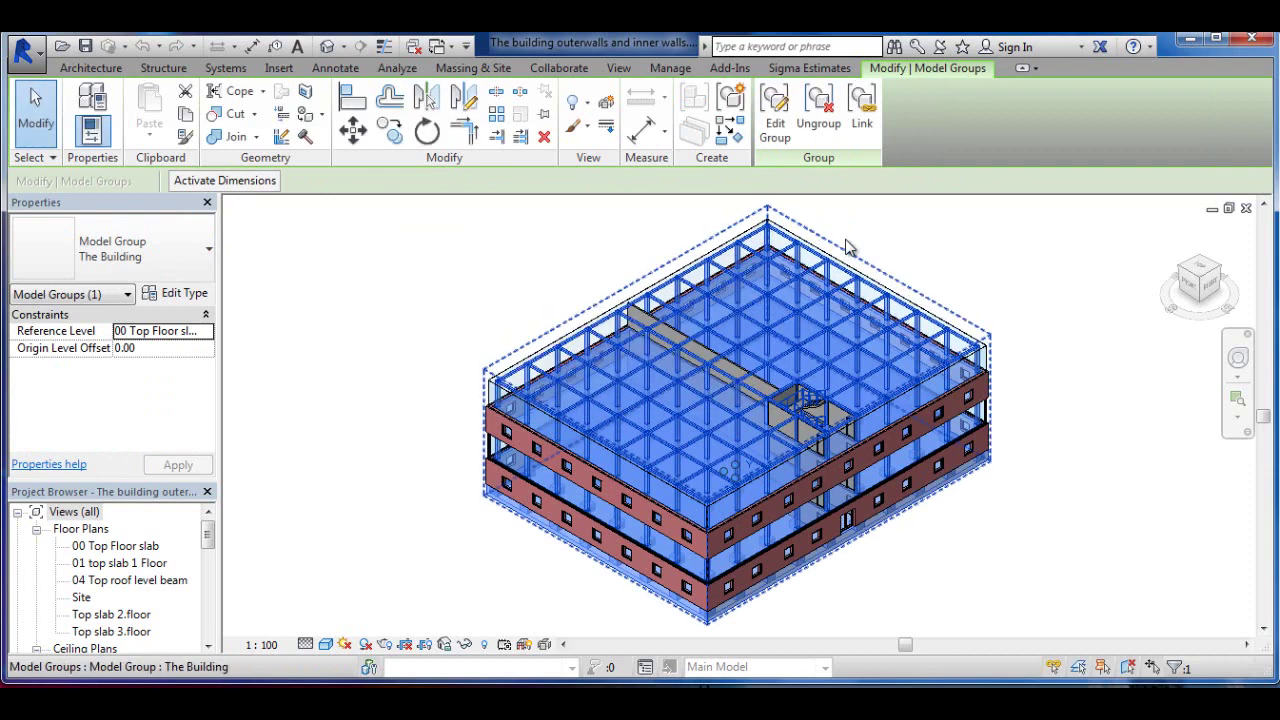
click(820, 112)
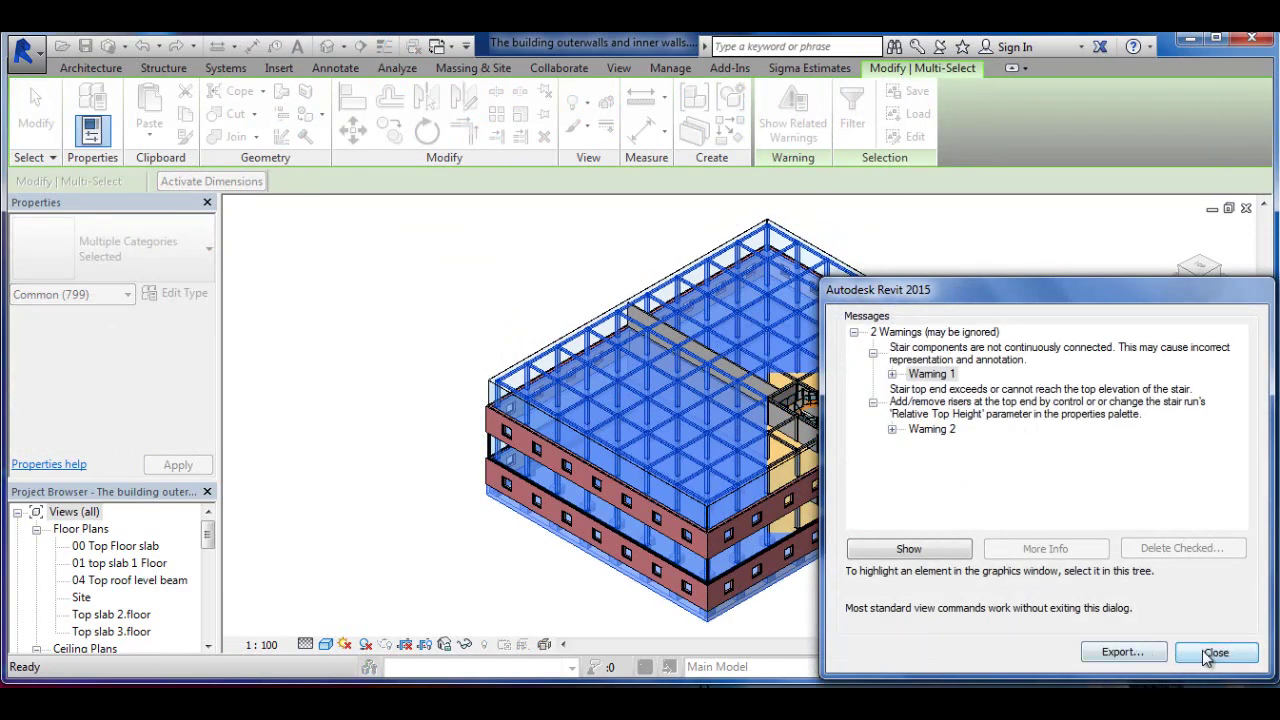
click(1214, 652)
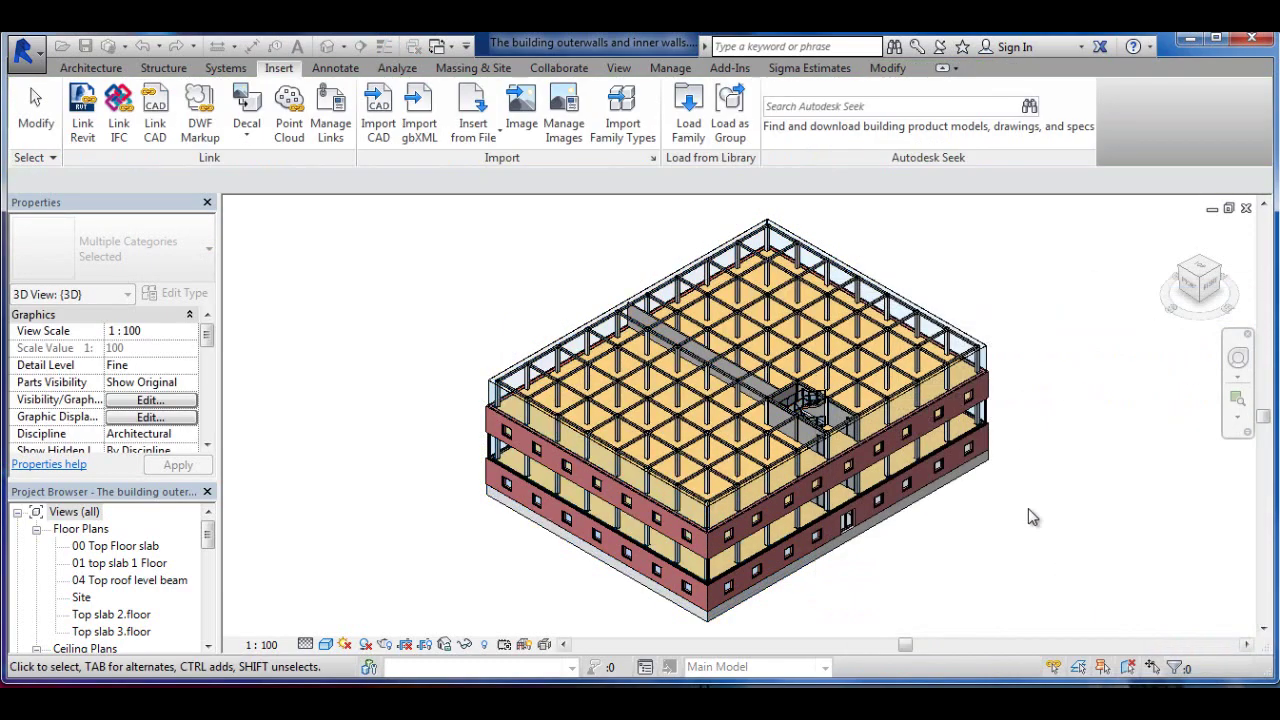
Check individual elements of the building by selecting a concrete column, a roof beam, a curtain wall and a foundation wall
click(893, 418)
key(Escape)
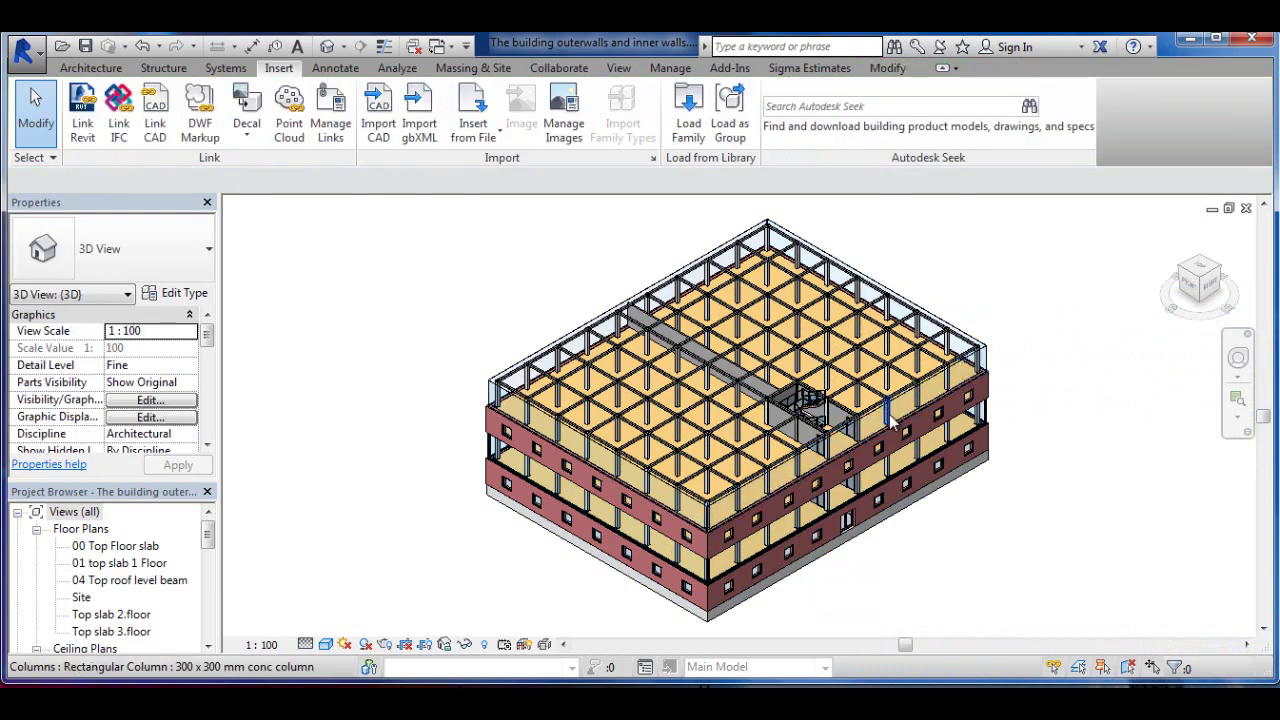
click(896, 420)
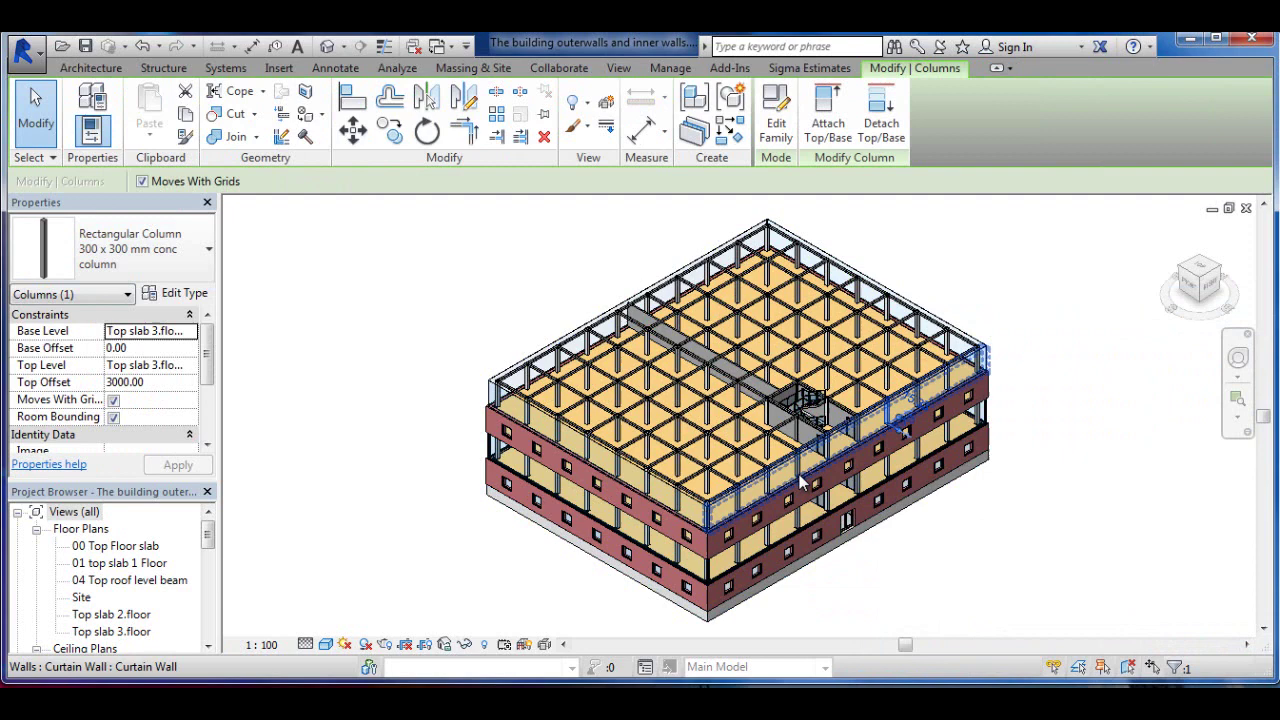
click(750, 415)
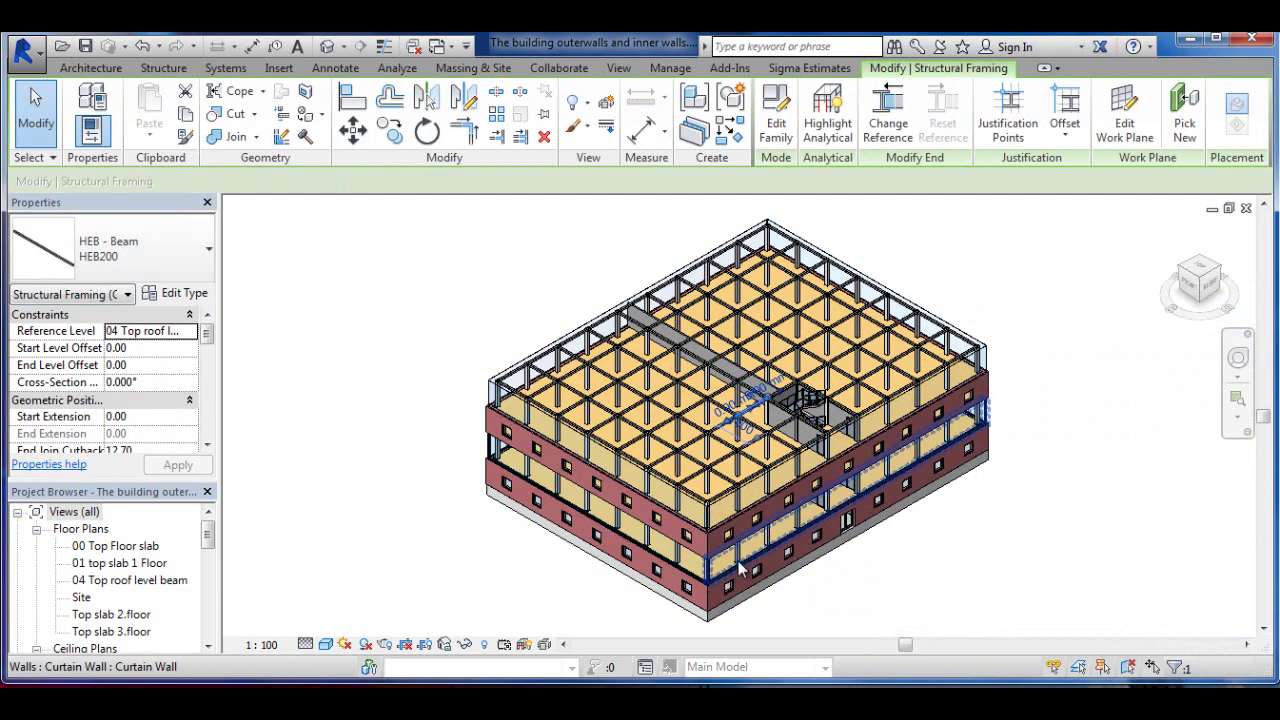
click(843, 497)
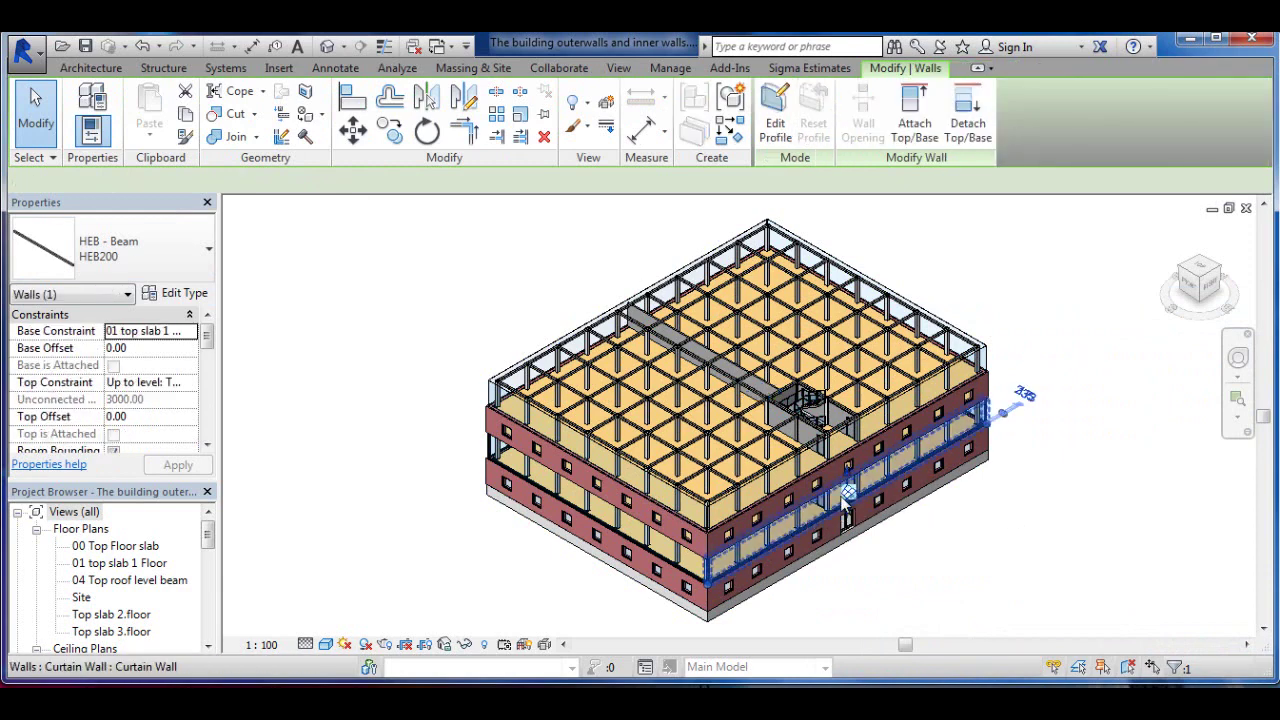
click(968, 629)
click(855, 549)
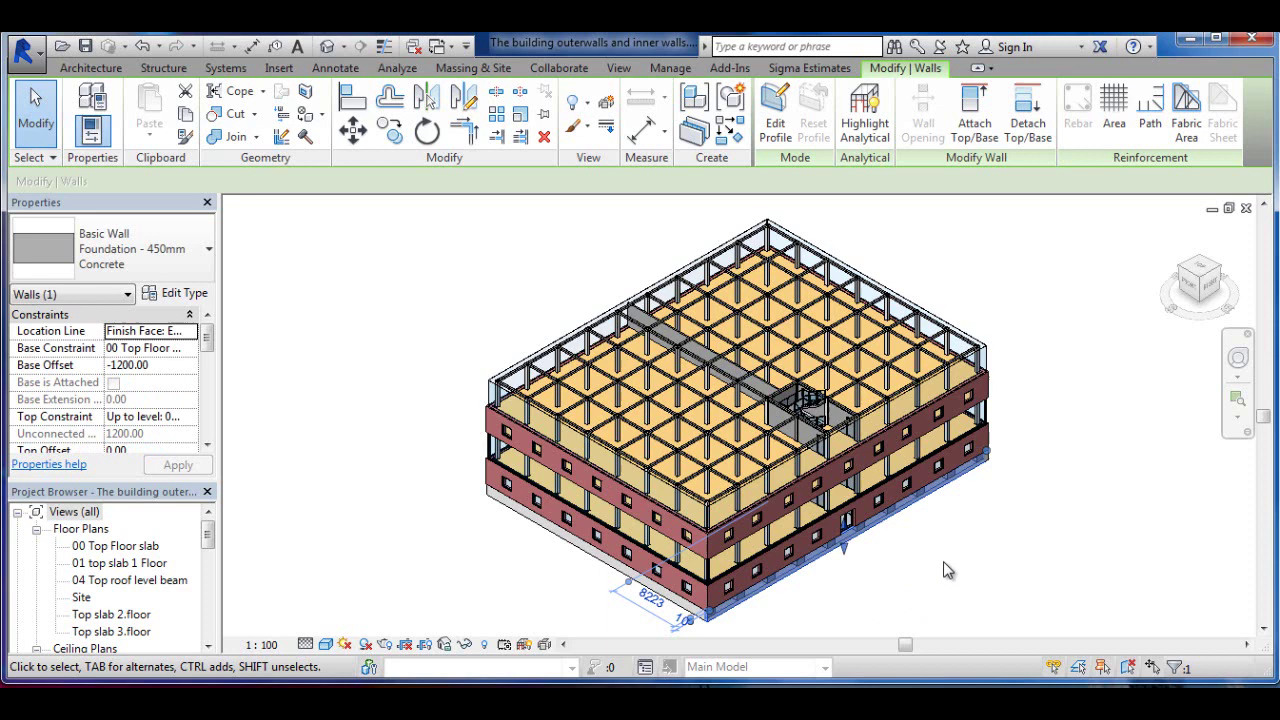
click(942, 571)
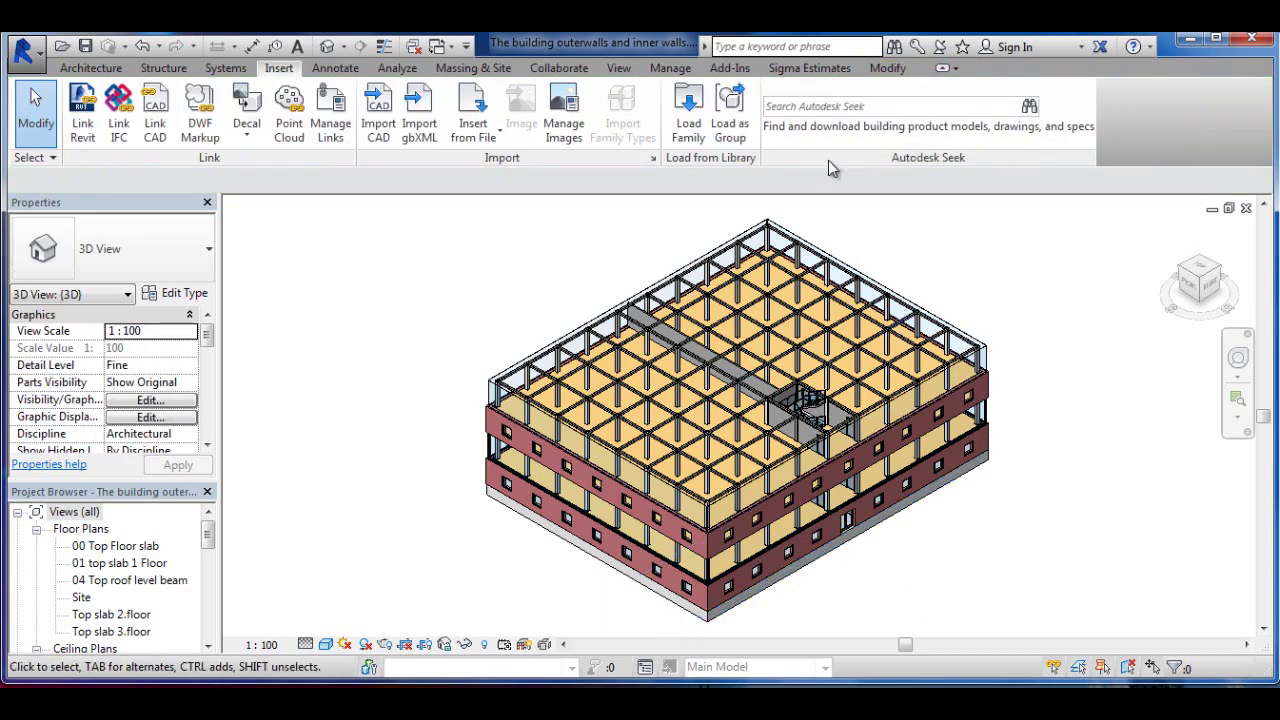
In the Sigma export settings, rename the new Sigma file in E:\The estimation to total building project.sig
click(809, 68)
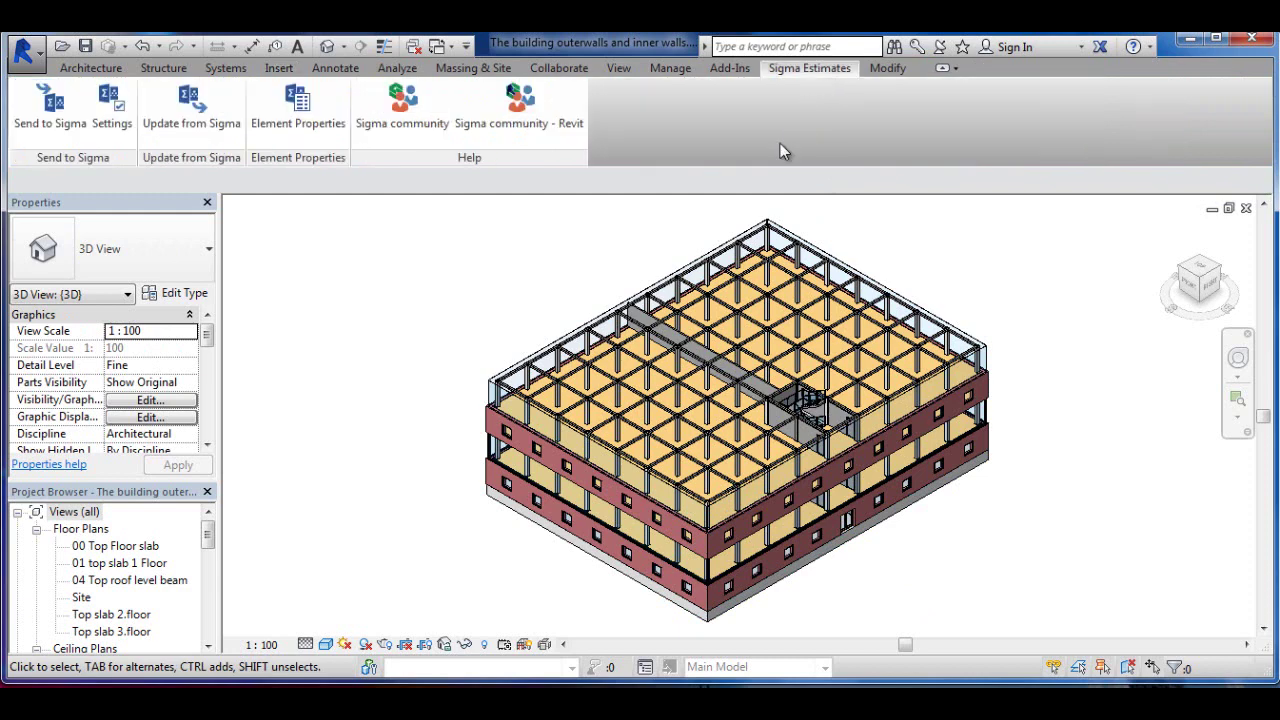
click(115, 115)
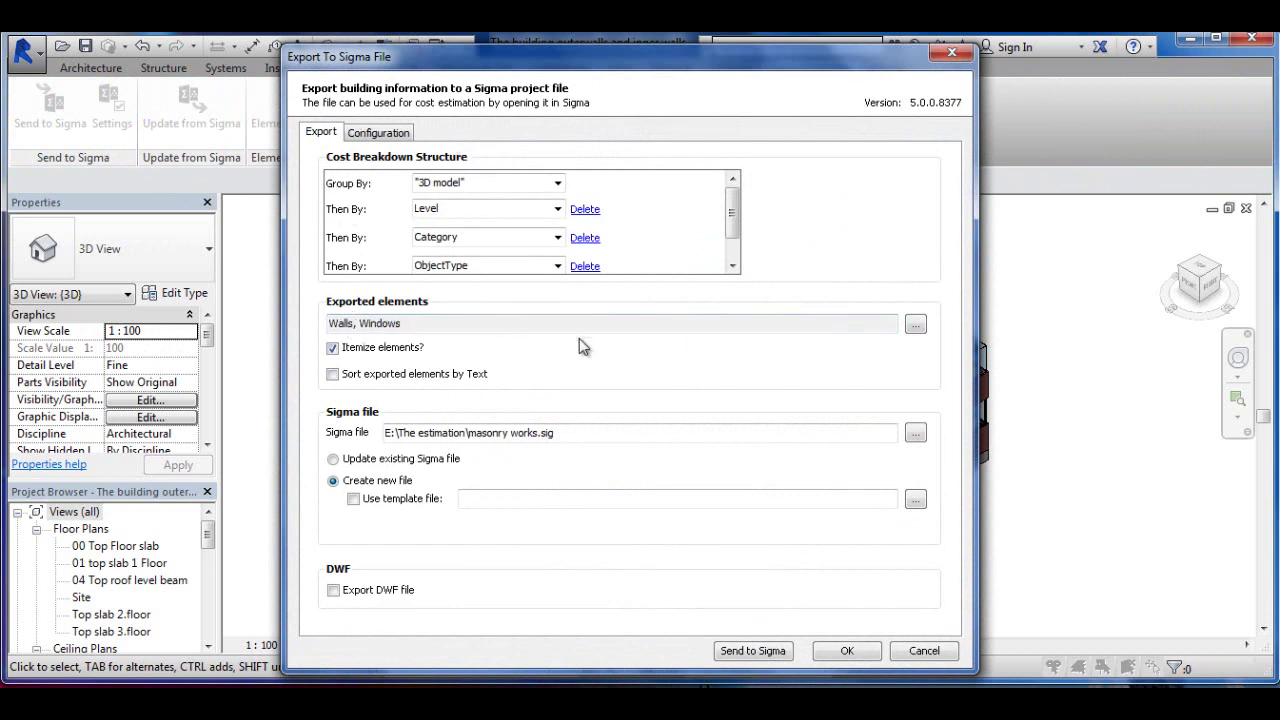
click(917, 326)
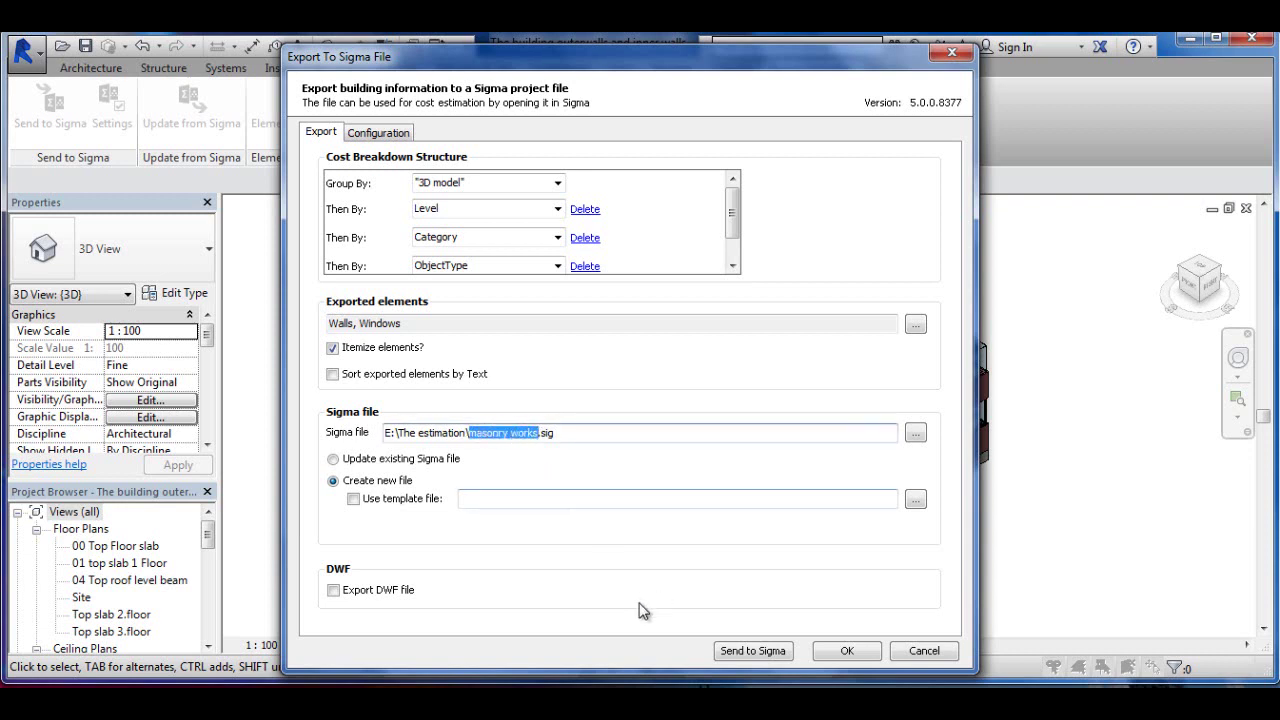
text(total building project)
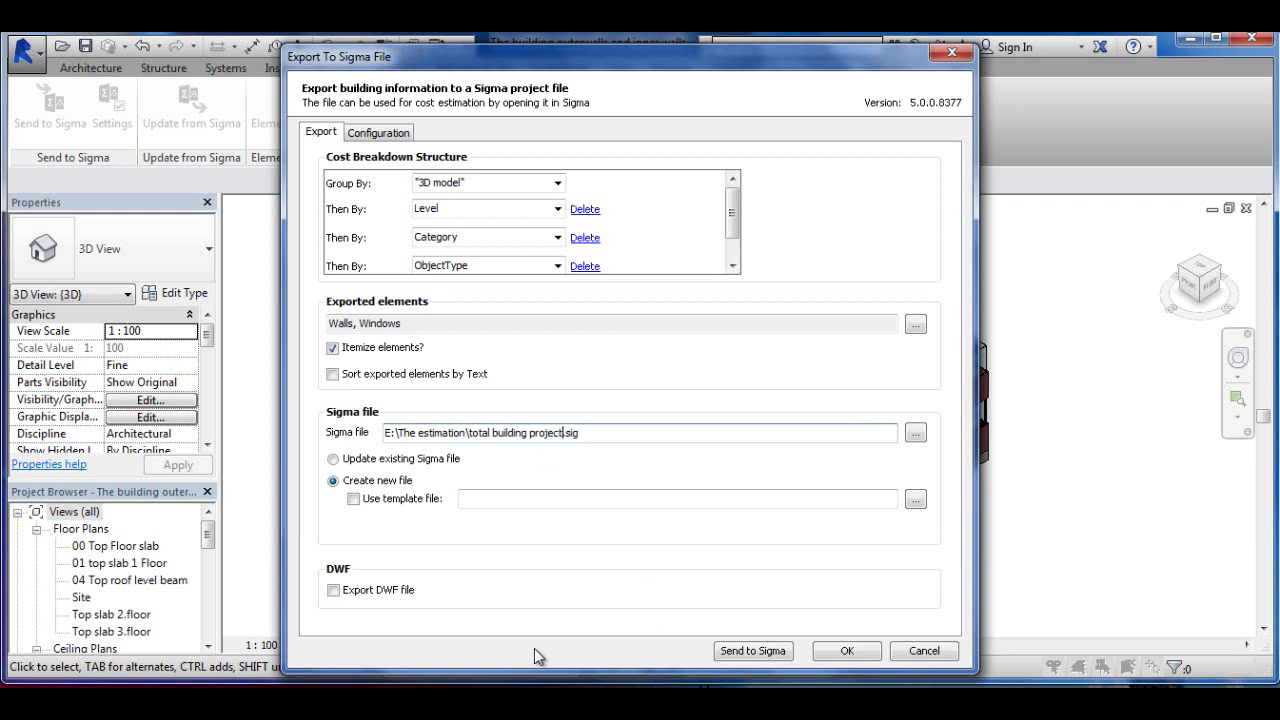
In the exported elements configuration, include the 300 x 300 mm conc column and 400 x 400mm column types in the export
click(915, 324)
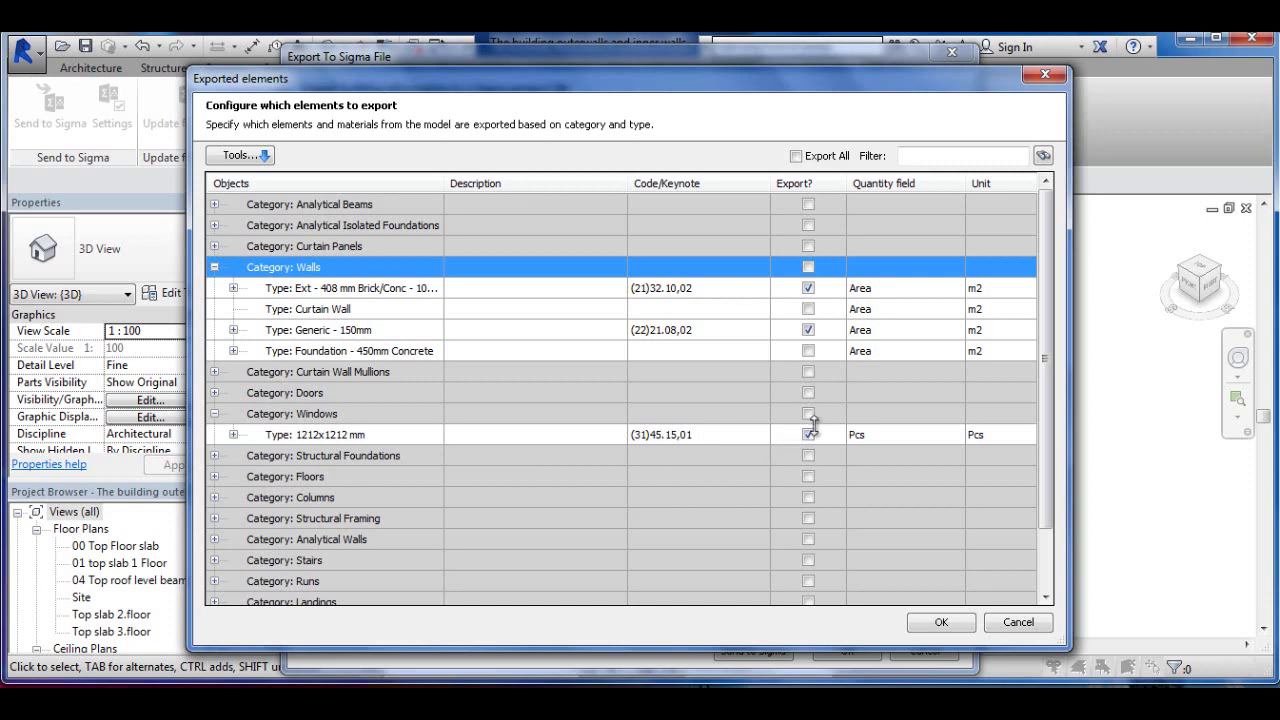
click(214, 497)
scroll(660, 510, down, 1)
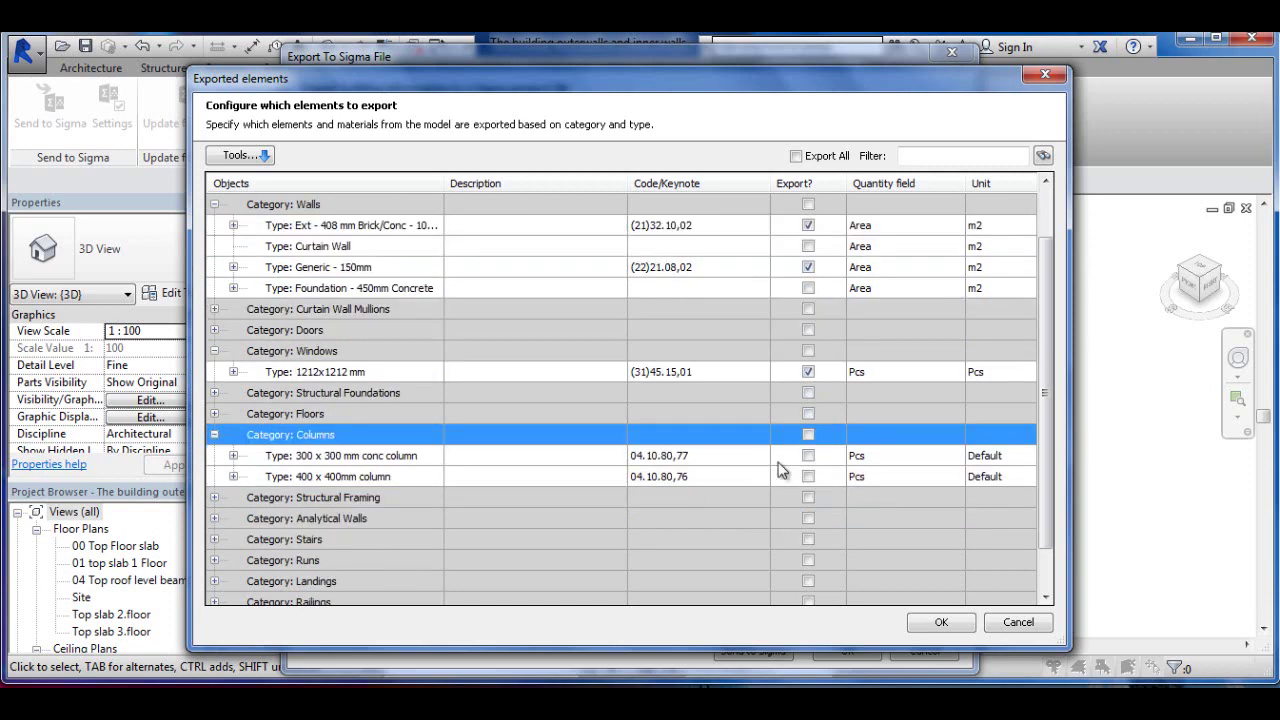
click(808, 456)
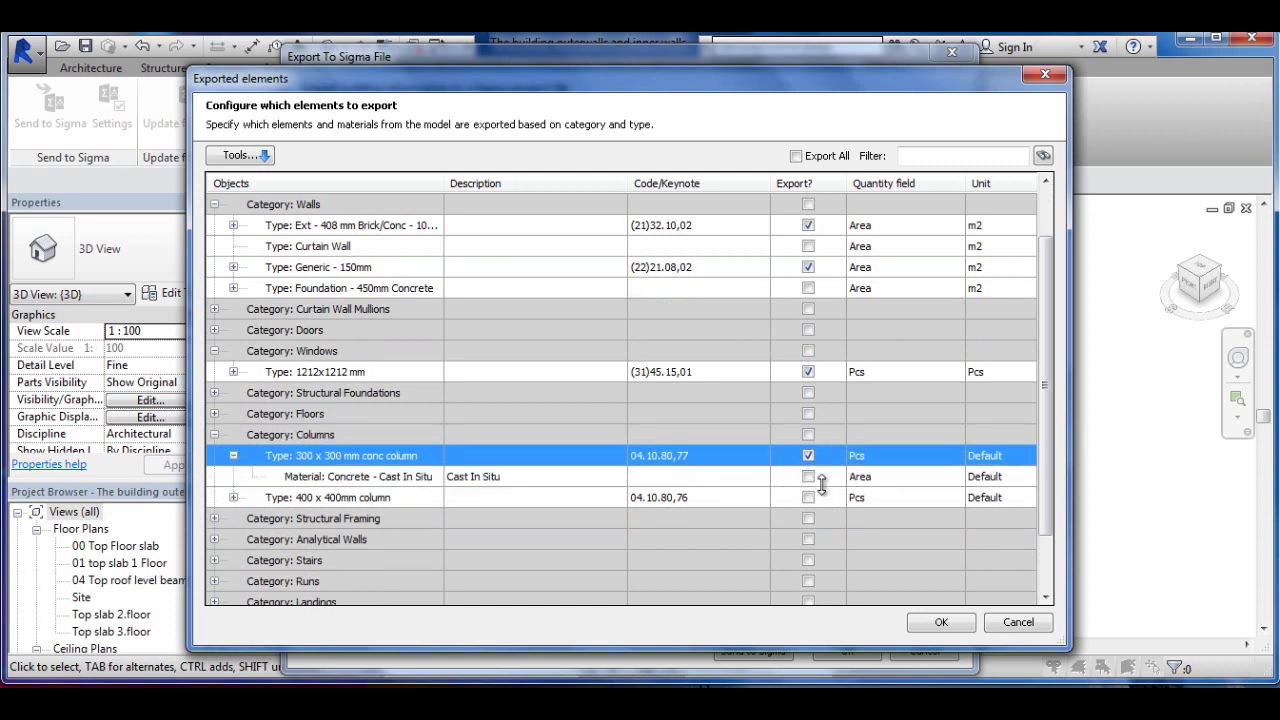
click(808, 497)
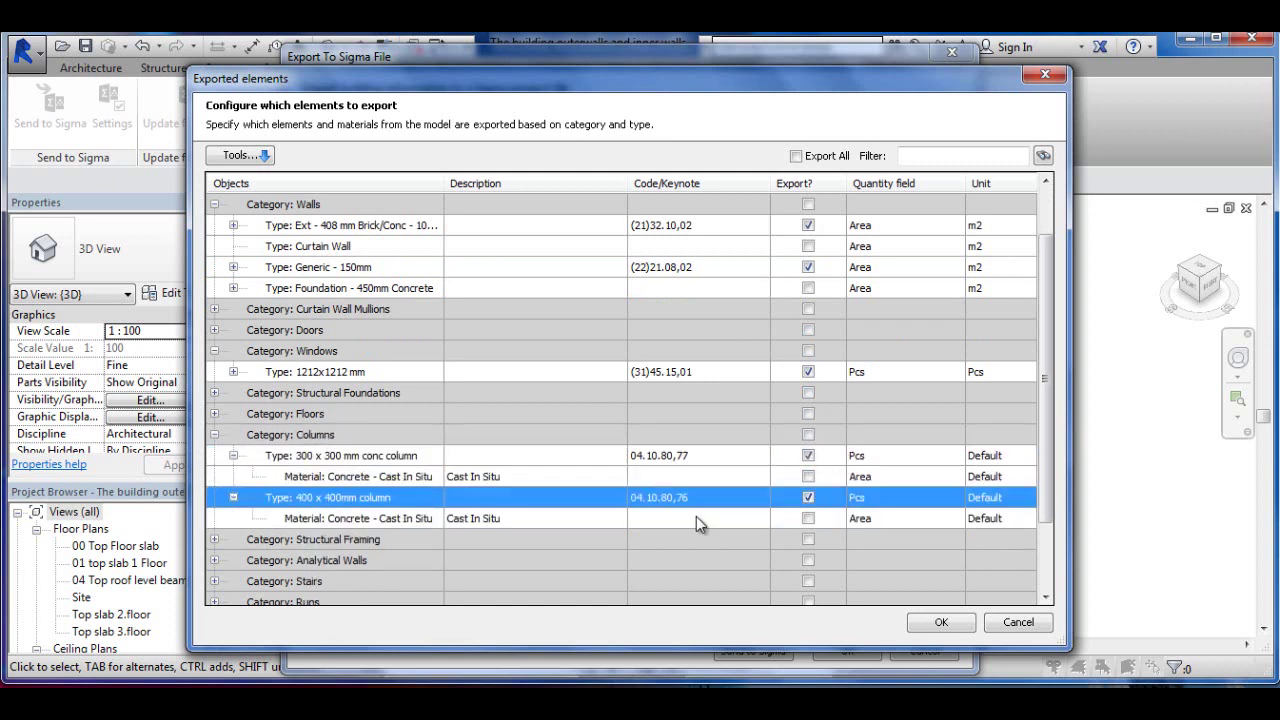
Include the HEB200 structural framing type in the export, with both its quantity field and unit set to Pcs
click(214, 414)
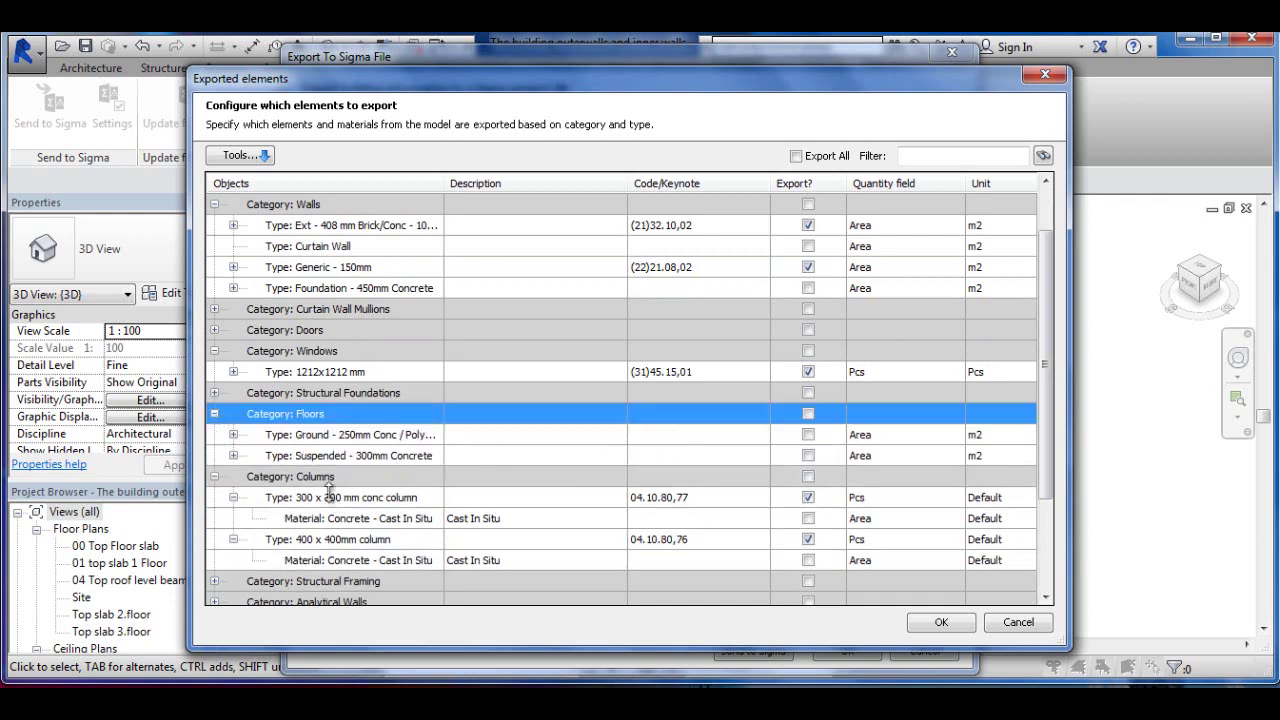
scroll(325, 485, down, 2)
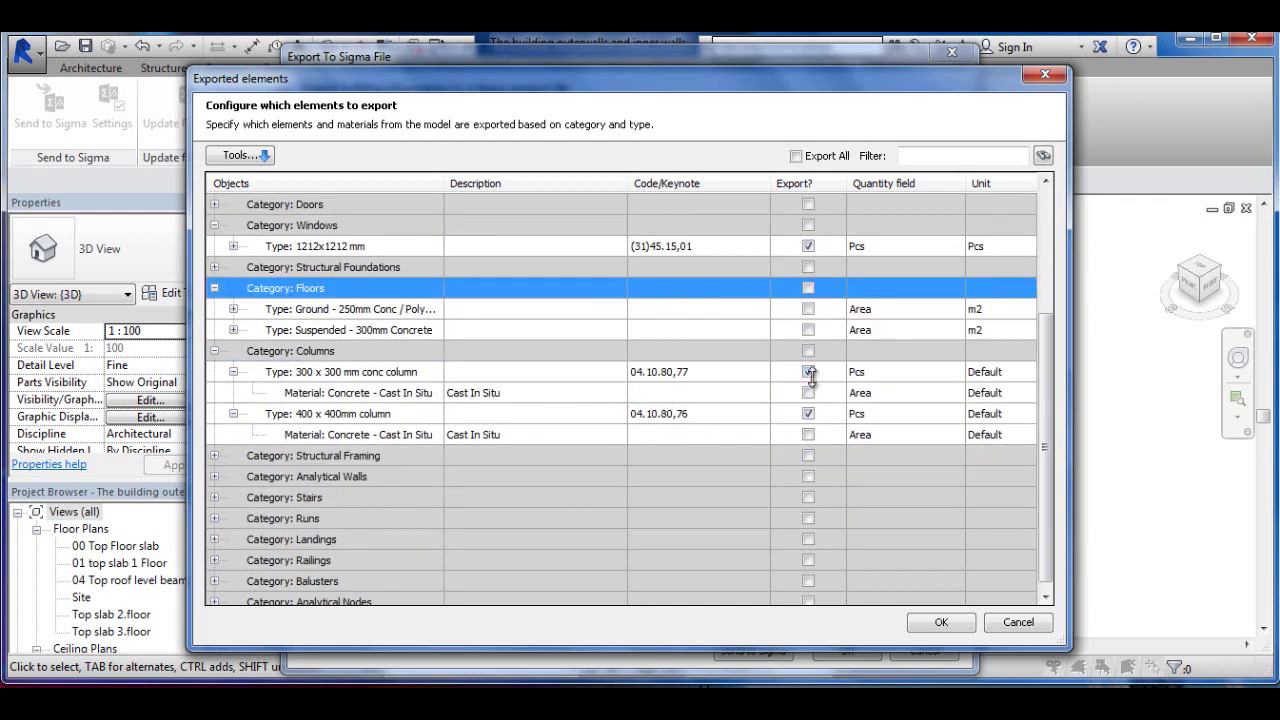
click(216, 458)
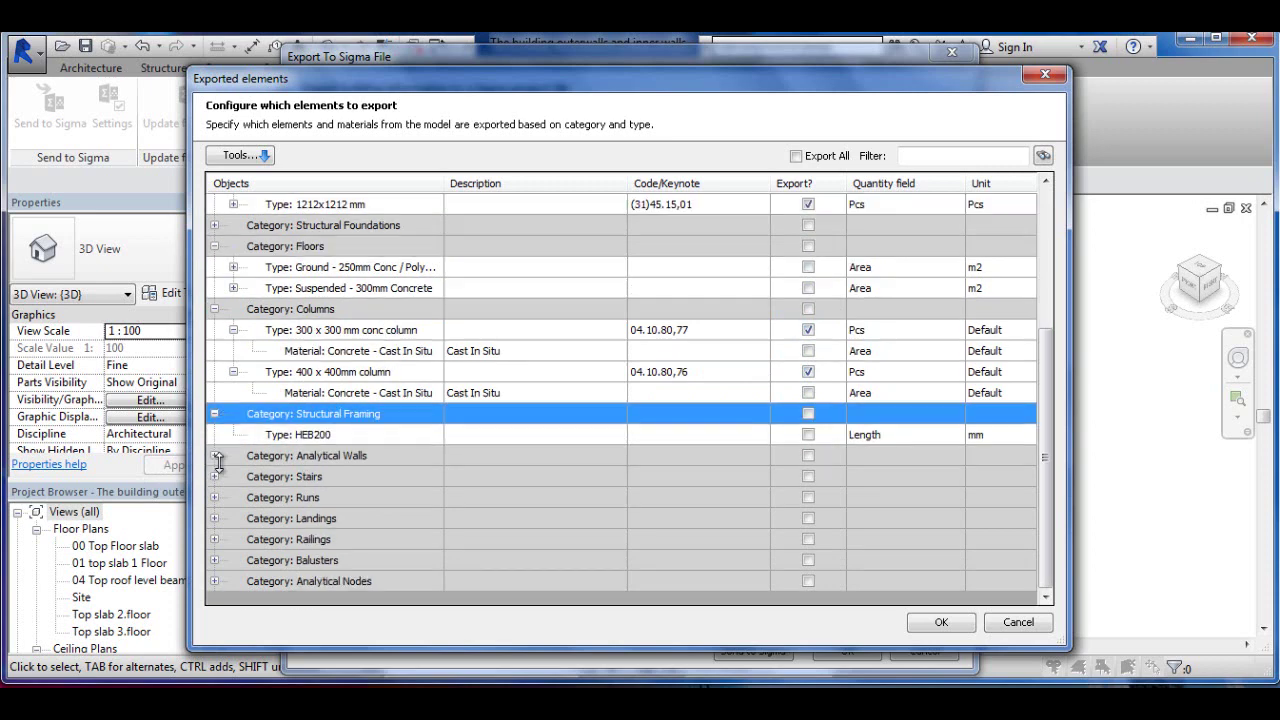
click(810, 436)
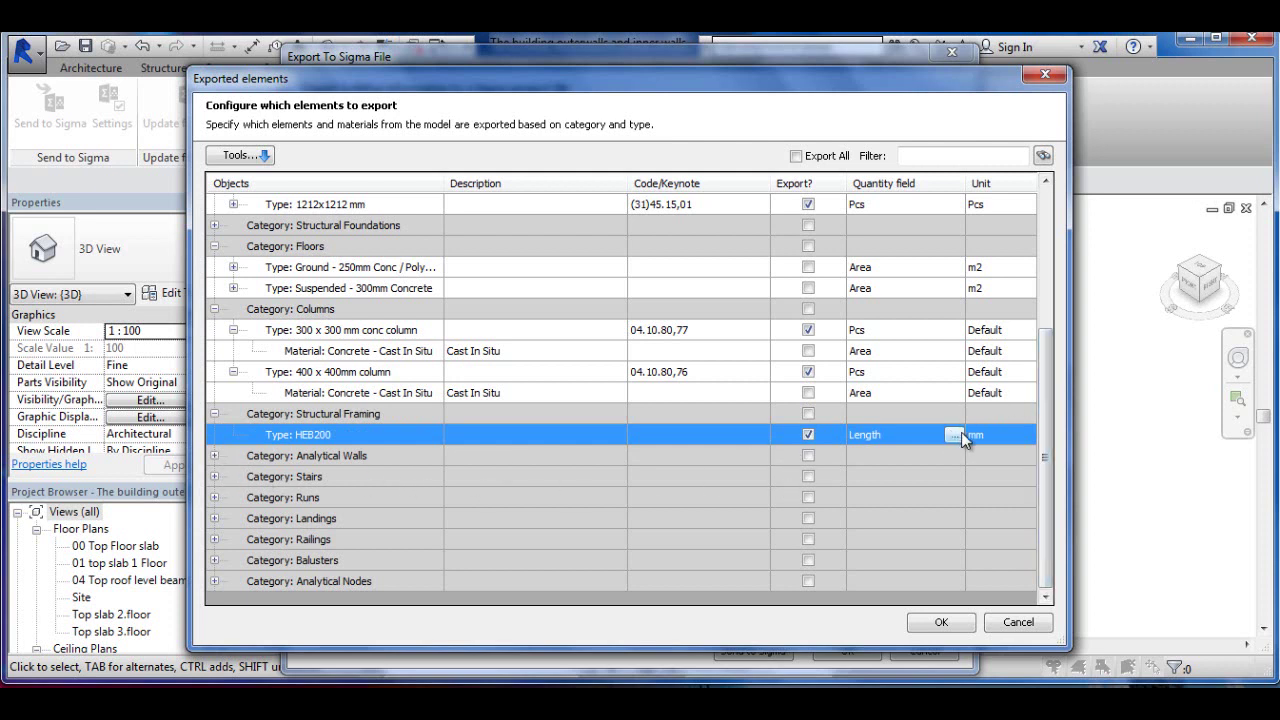
click(960, 435)
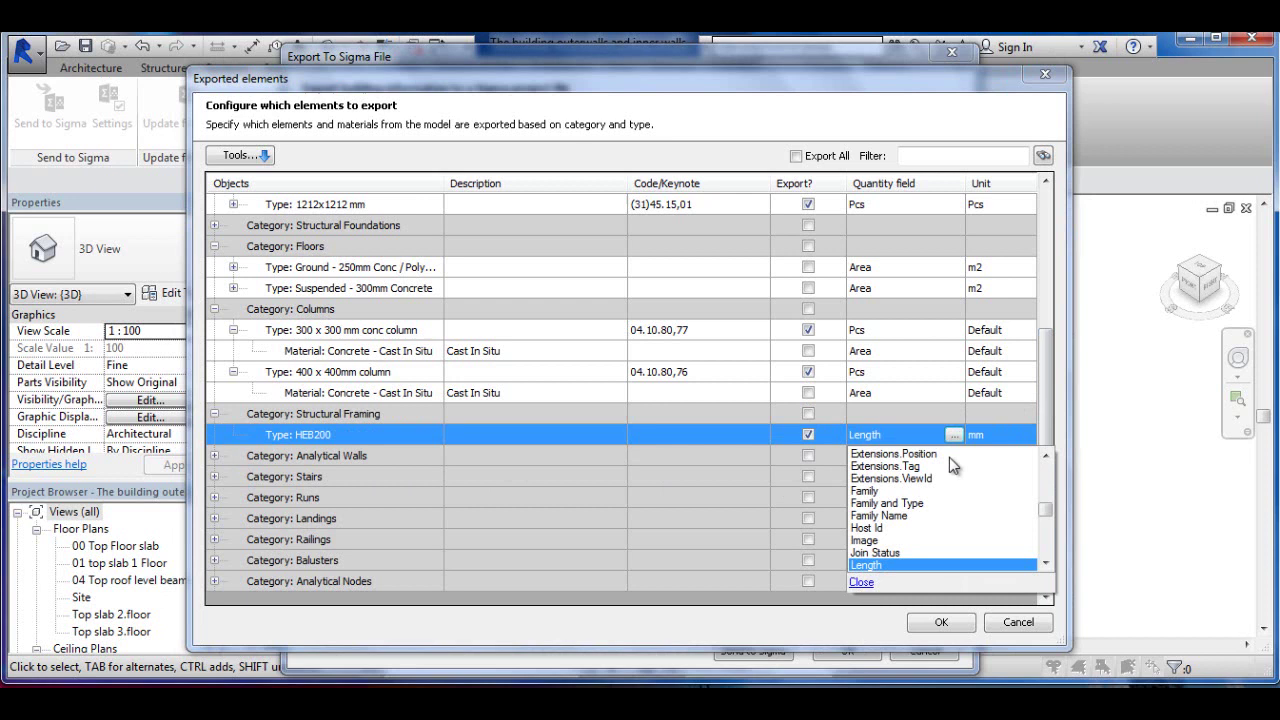
drag(1045, 513, 1047, 535)
click(858, 479)
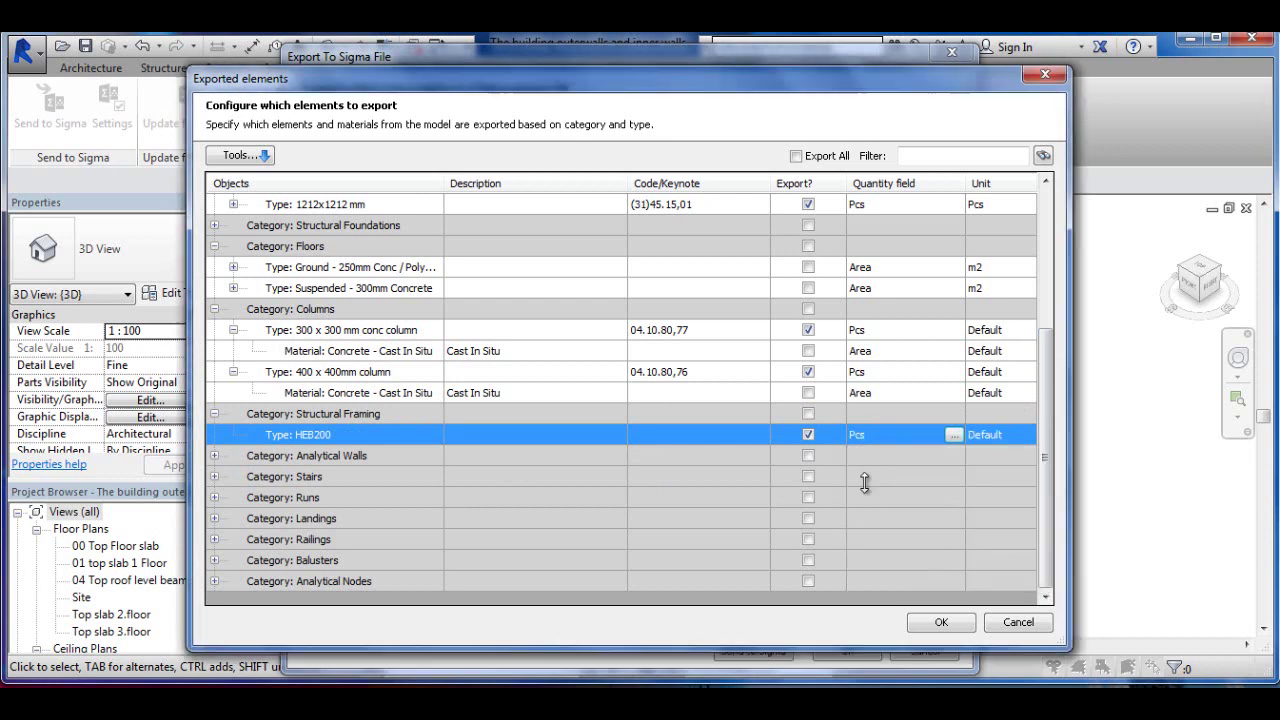
click(1024, 436)
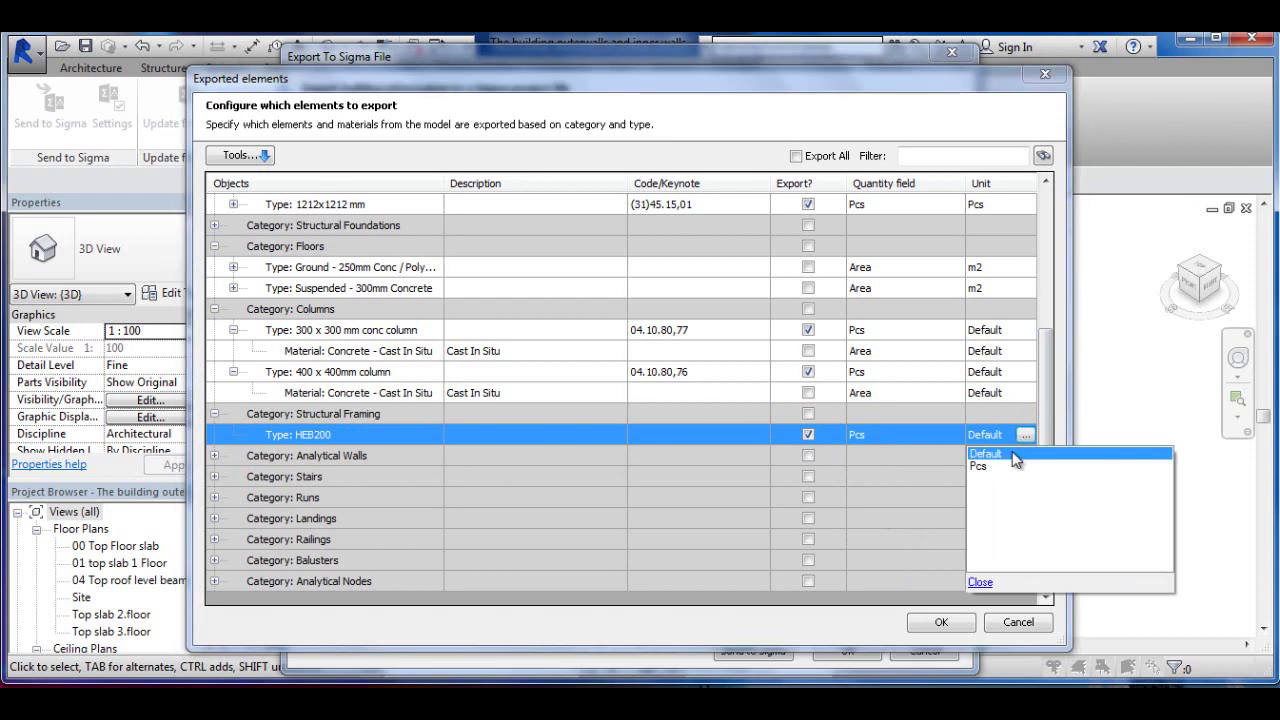
click(980, 468)
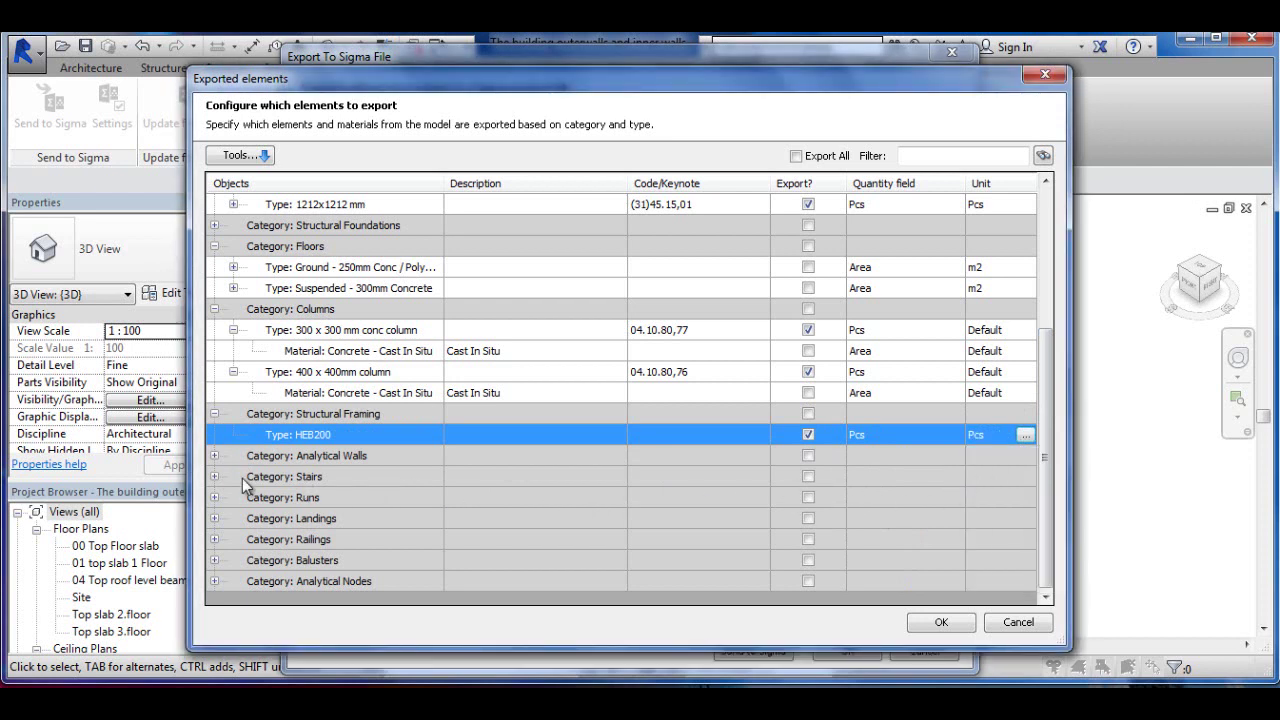
Set Common library.sli as the Sigma library file for the keynote of the Concrete material in the Ground - 250mm floor type
click(214, 456)
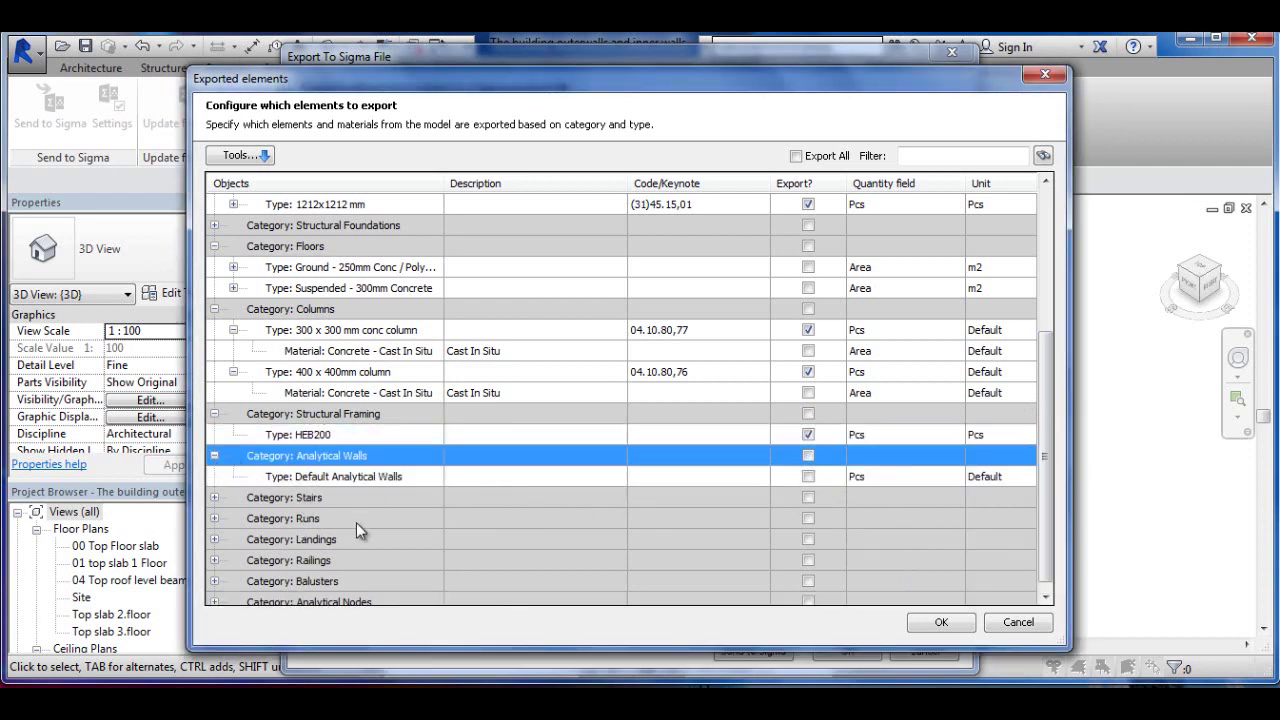
scroll(424, 528, up, 4)
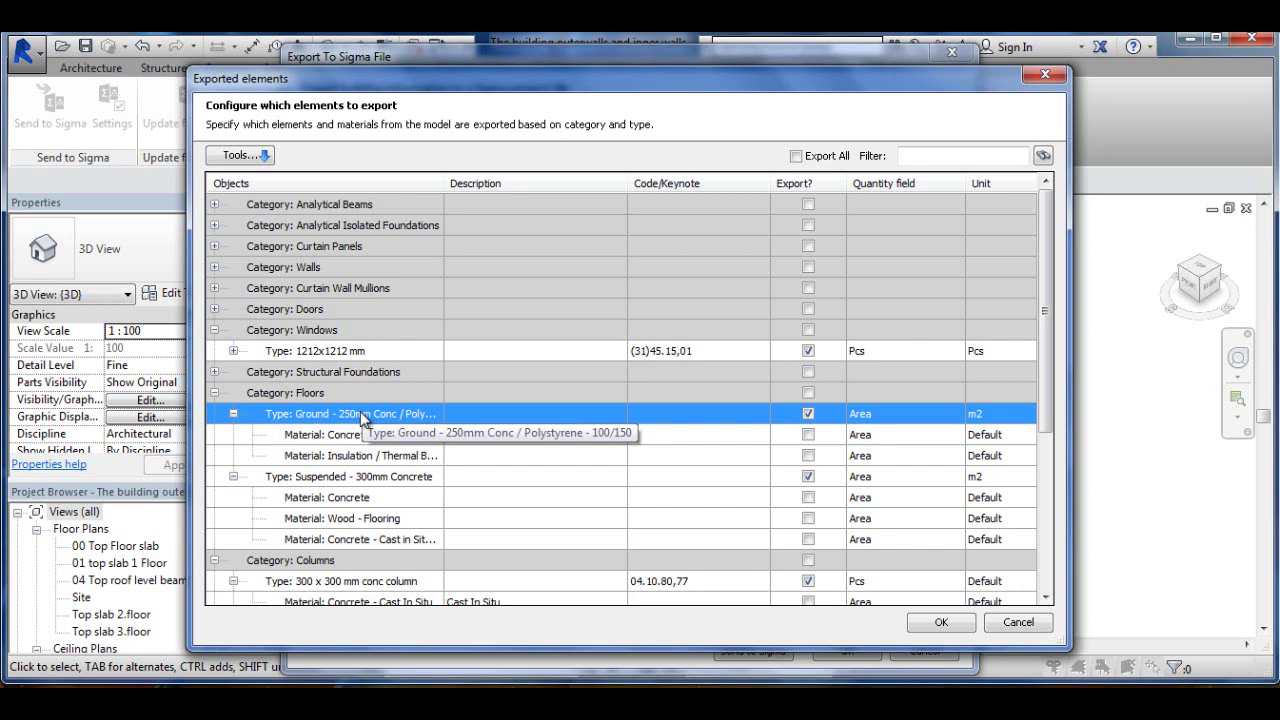
click(759, 437)
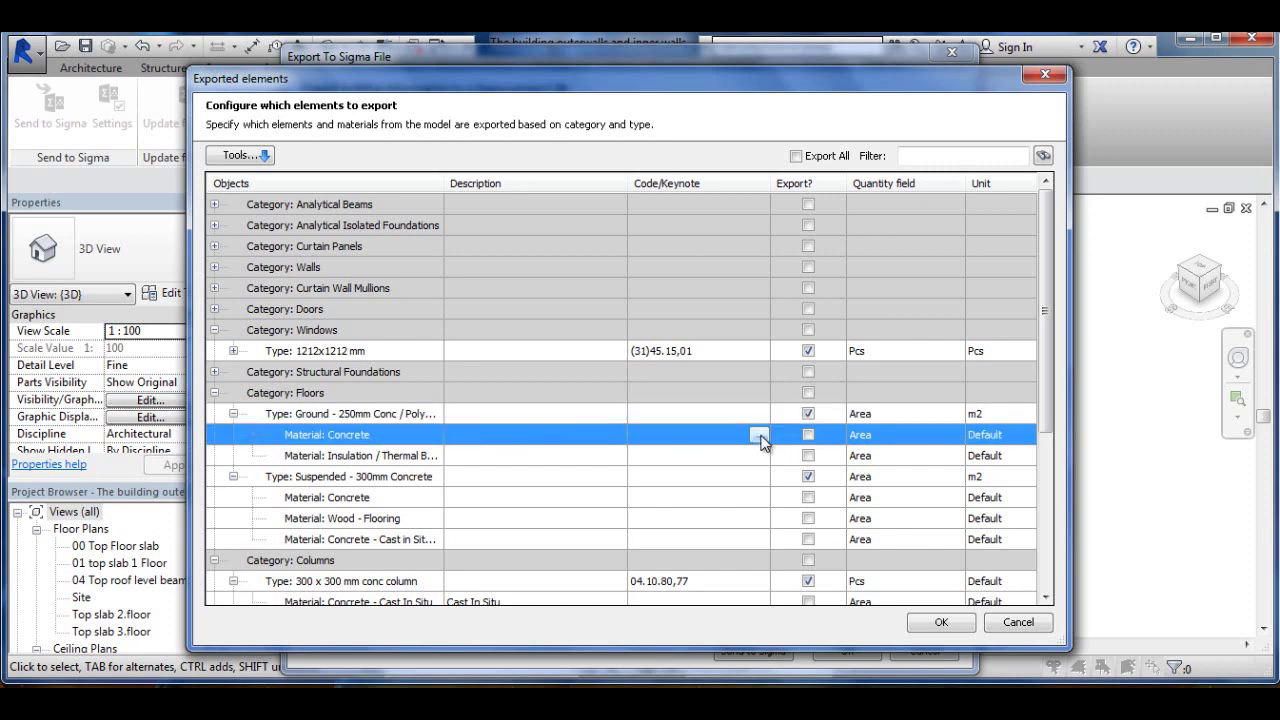
click(759, 436)
click(418, 187)
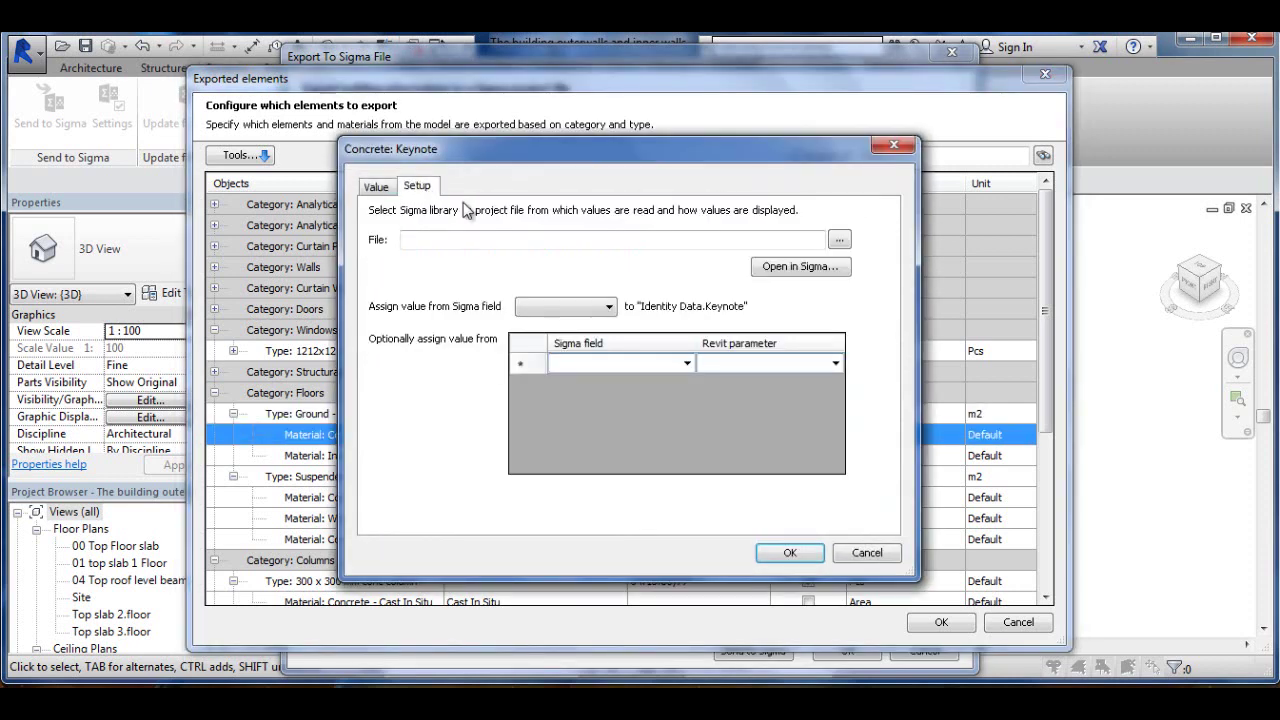
click(840, 240)
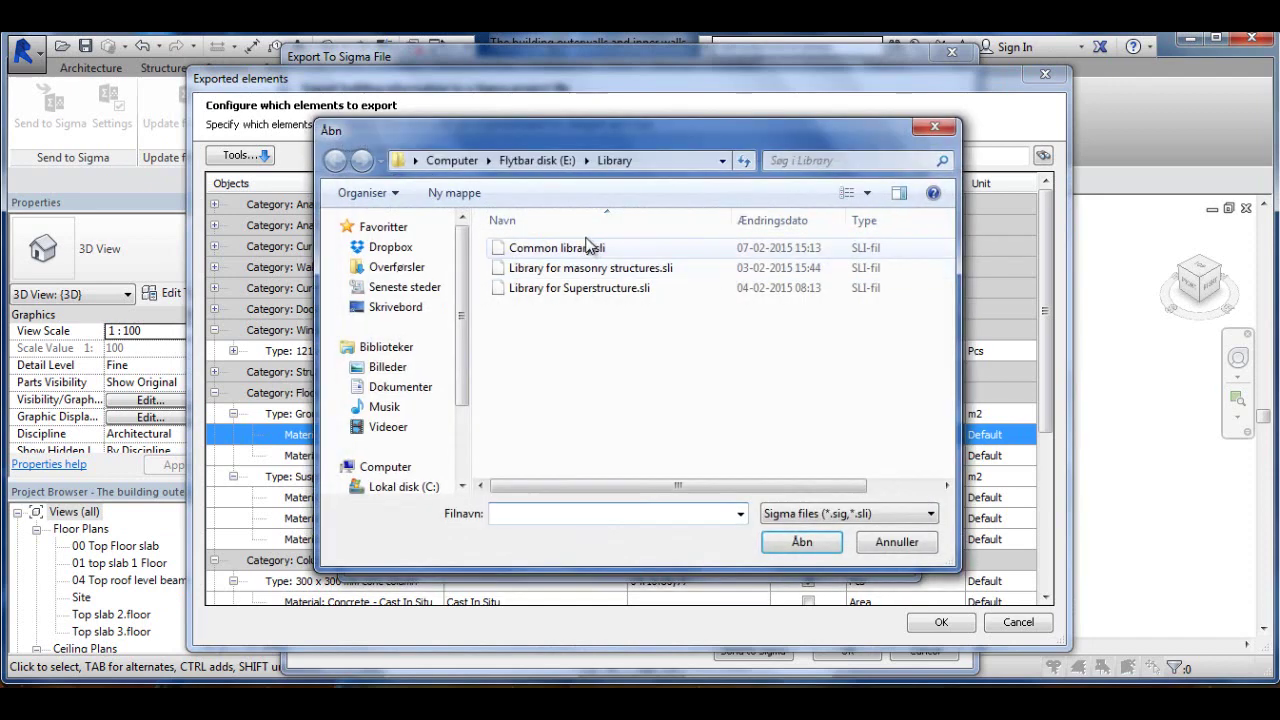
click(570, 248)
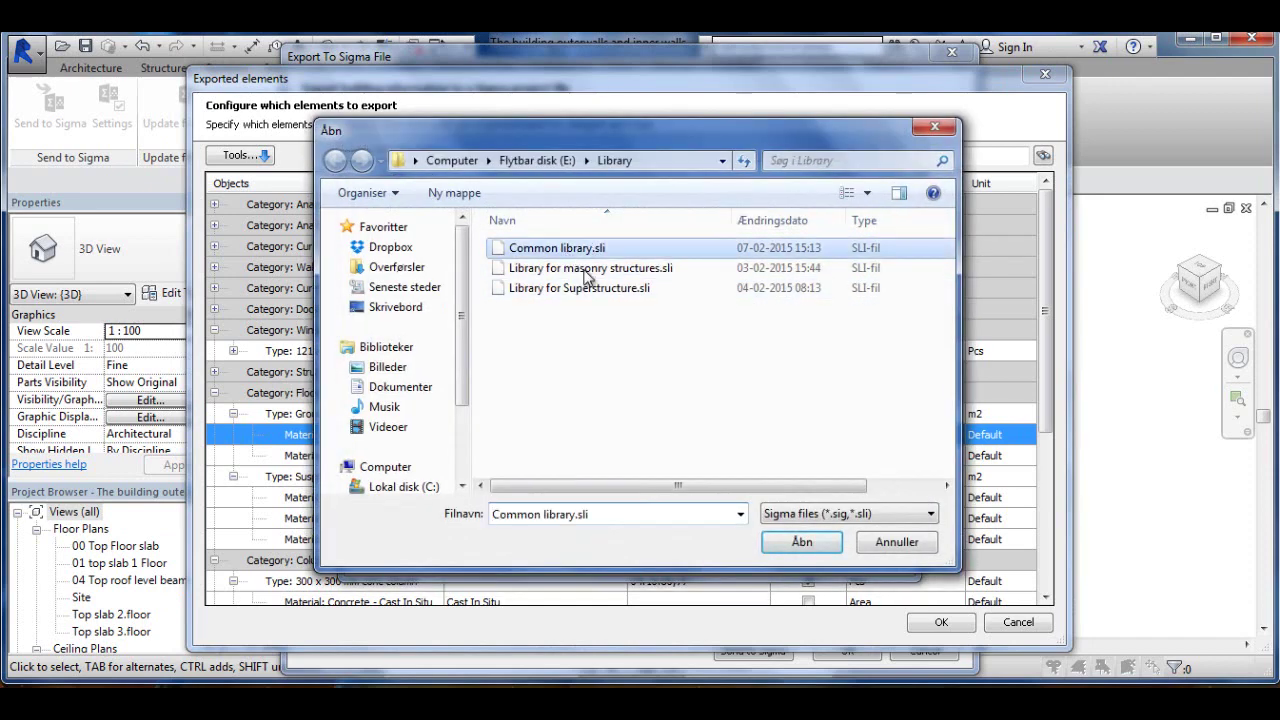
click(802, 543)
Assign keynote (13)21.28,01 Terrain slabs from the superstructure library to the ground floor's Concrete material and include that material in the export
click(378, 187)
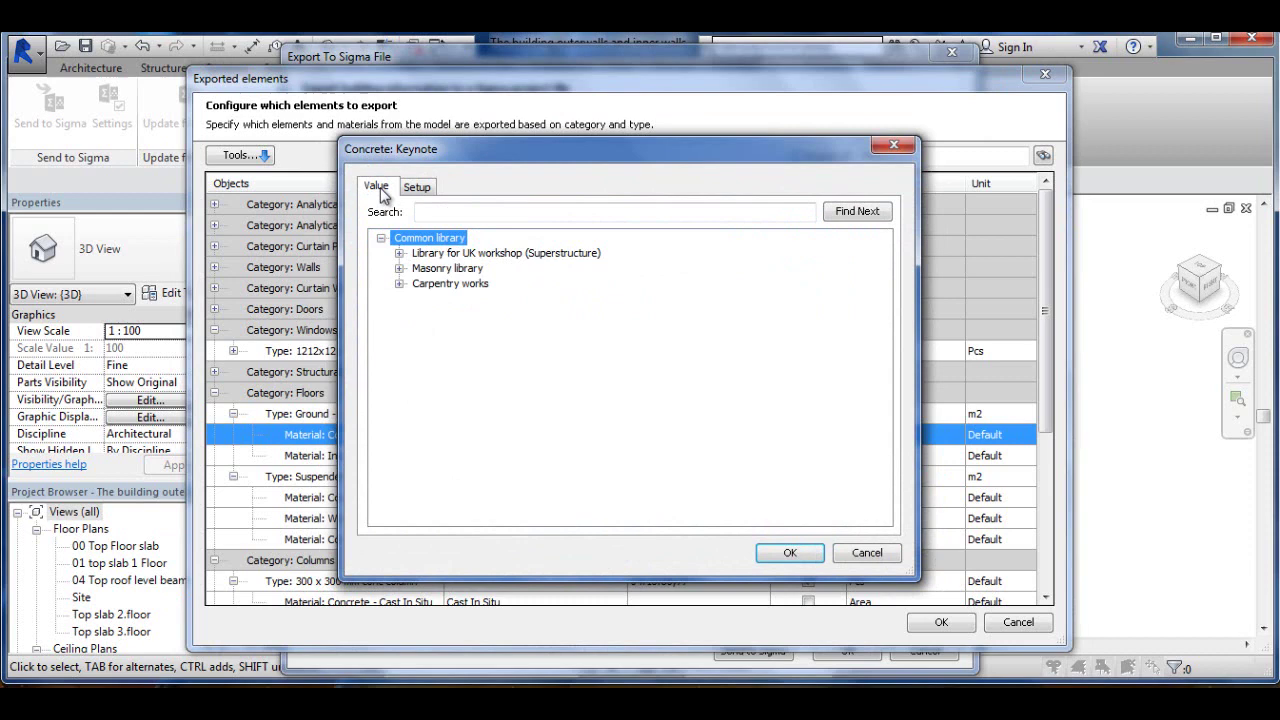
click(399, 254)
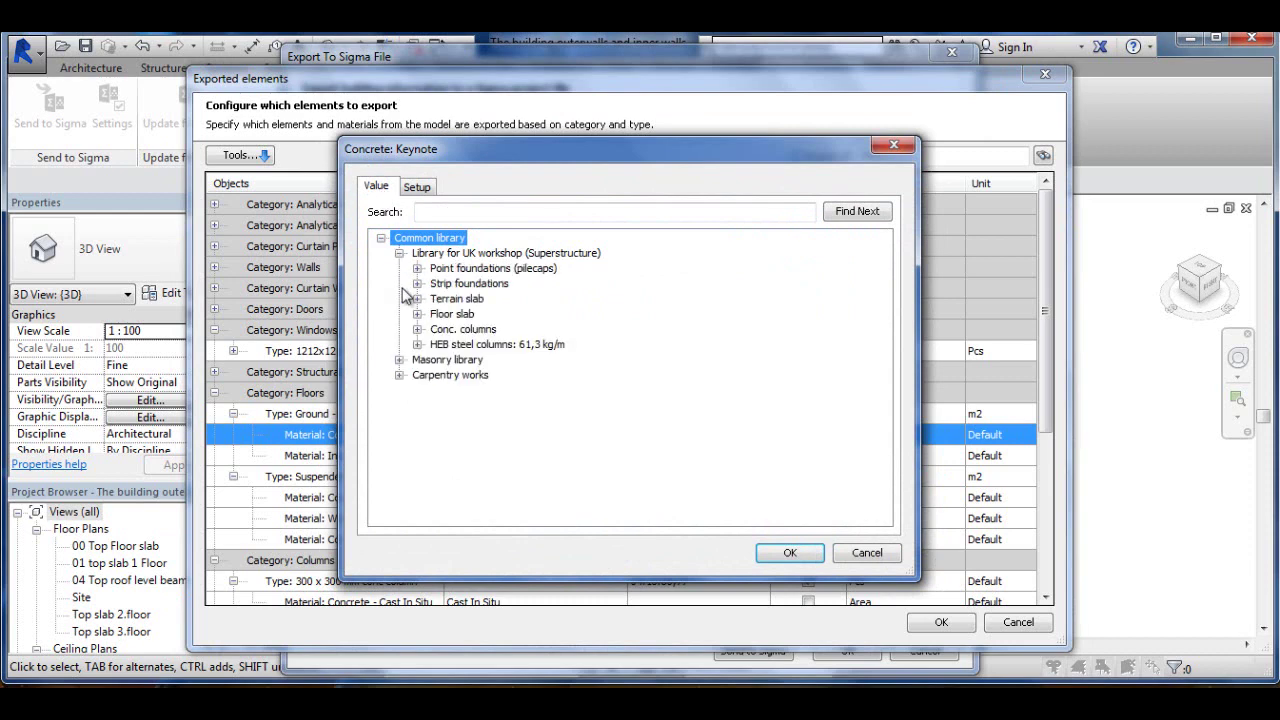
click(417, 299)
click(497, 308)
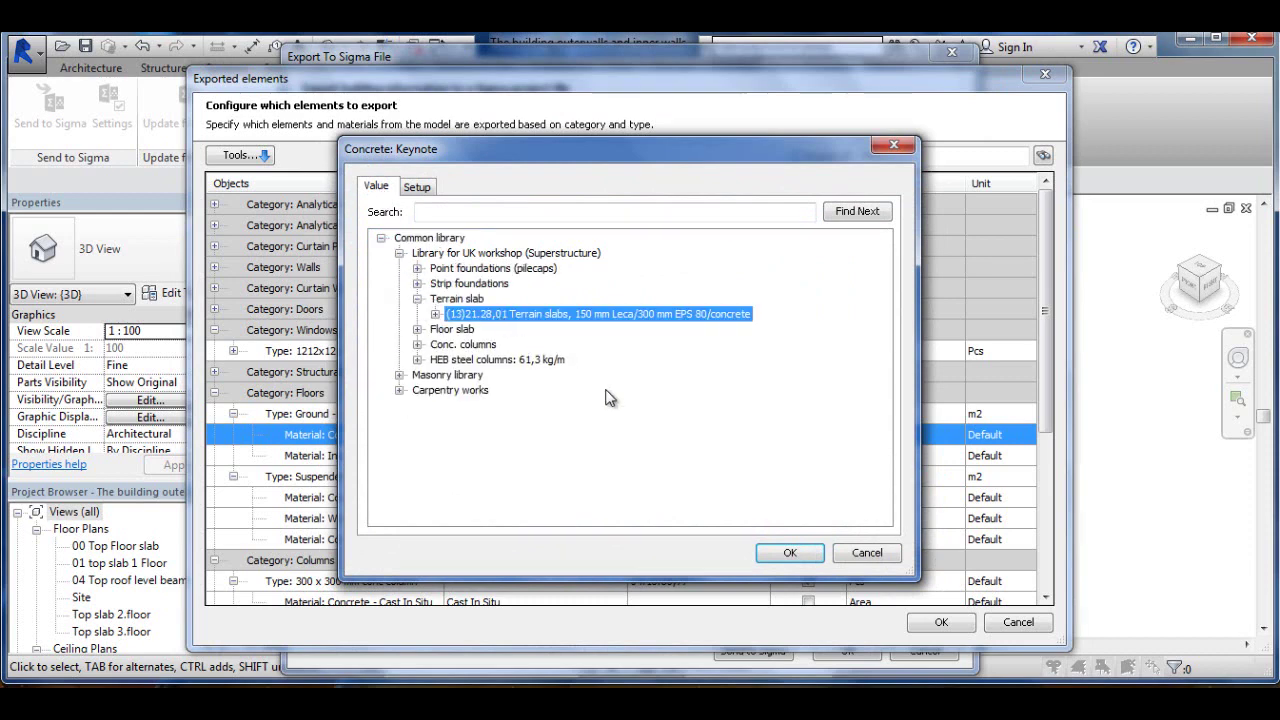
click(790, 553)
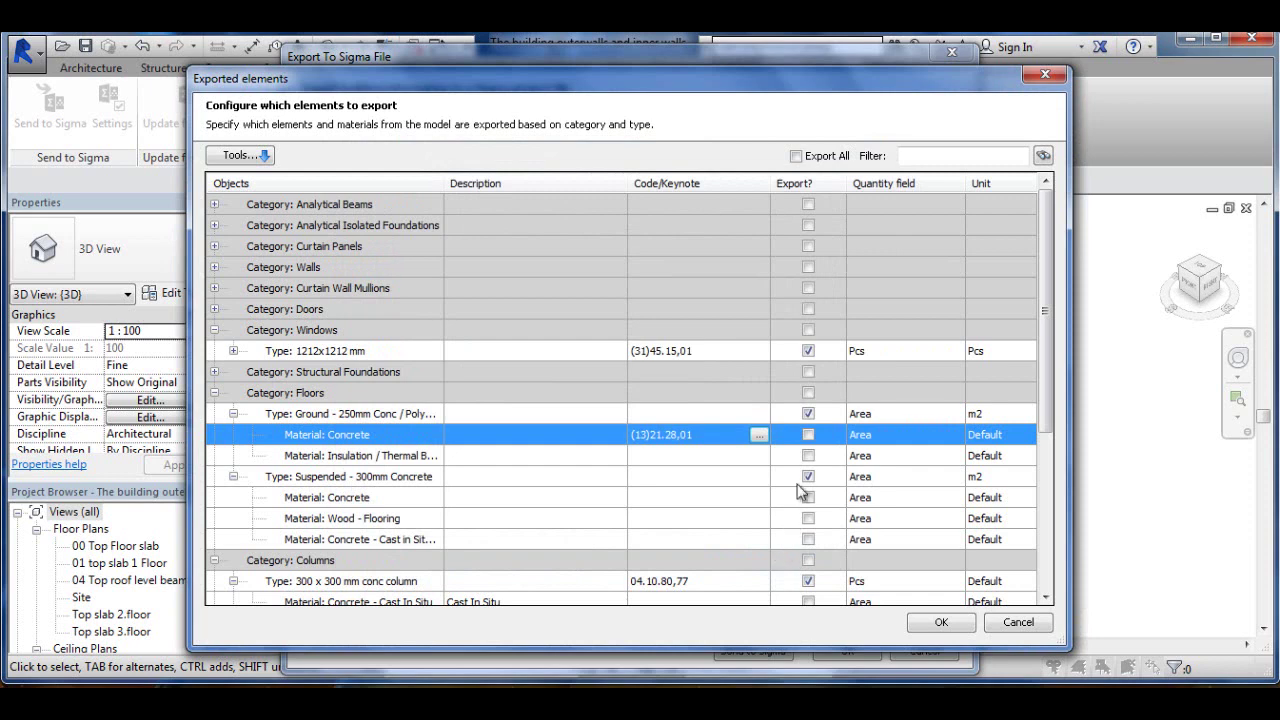
click(808, 435)
Assign type code (23)21.30,01 Floor slabs of reinforced concrete (in situ) from the common library to the Suspended - 300mm Concrete floor type
click(730, 477)
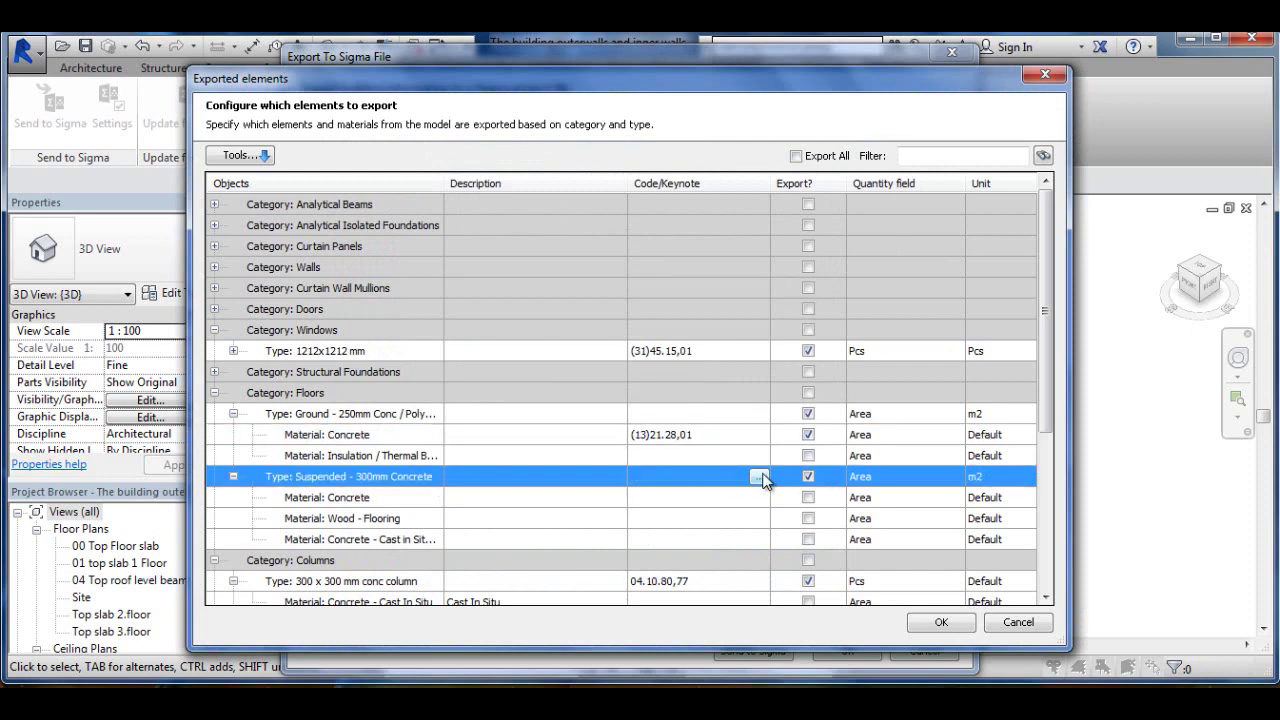
click(759, 478)
click(420, 192)
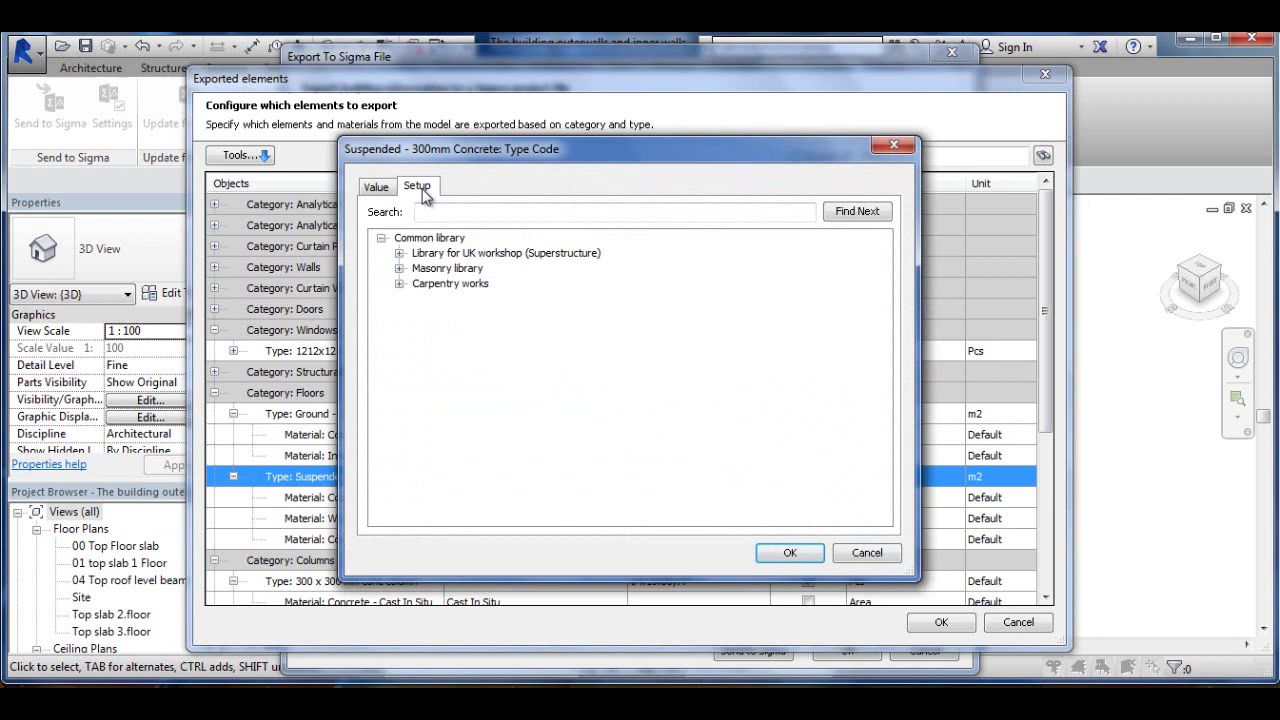
click(390, 190)
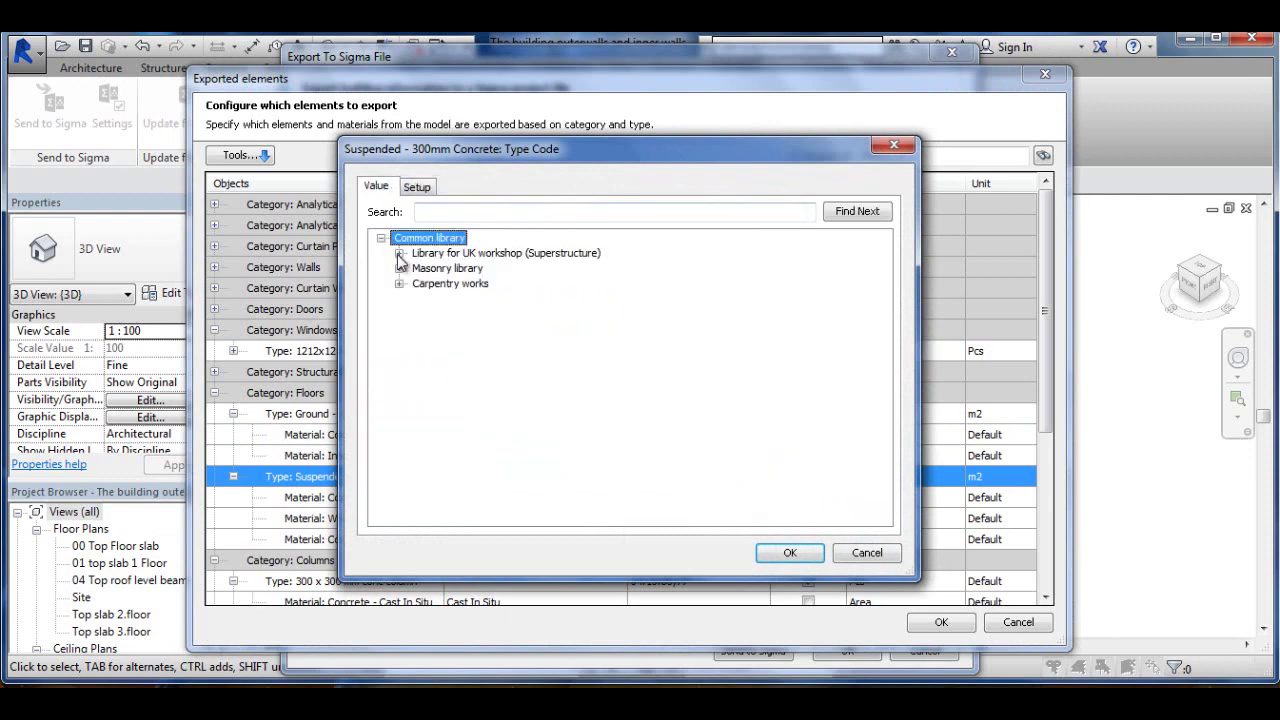
click(399, 253)
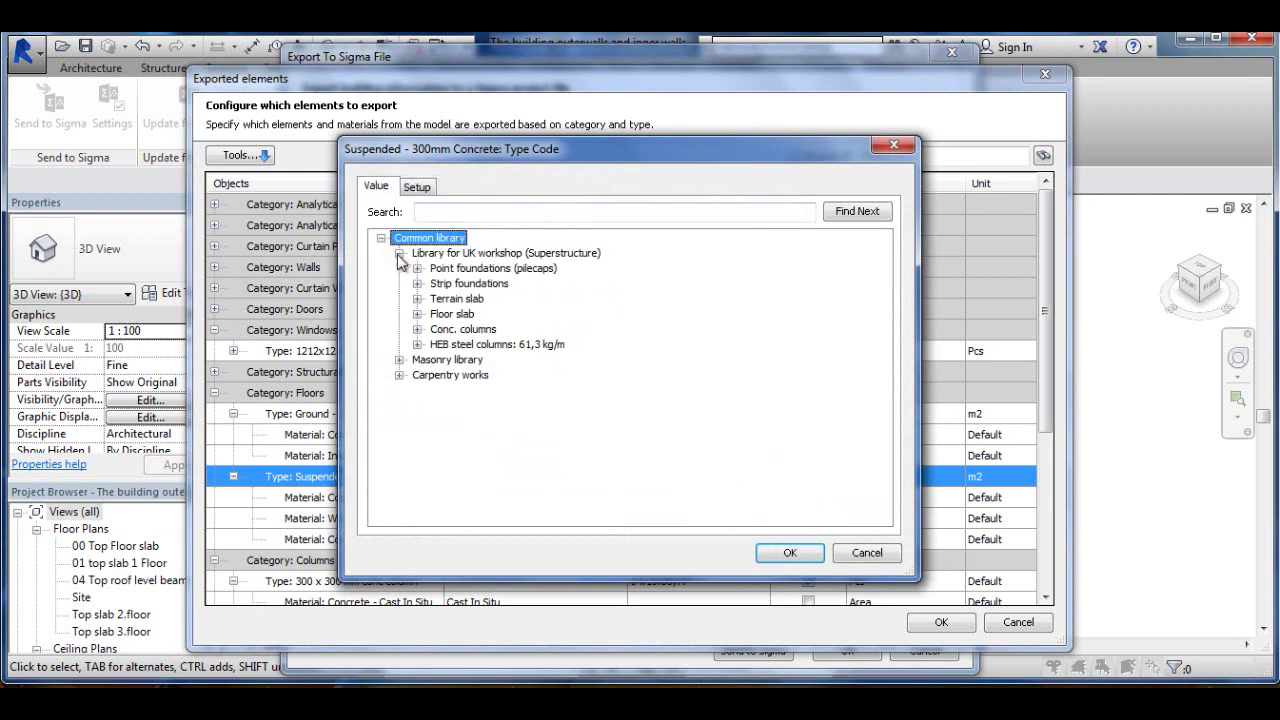
click(418, 314)
click(502, 329)
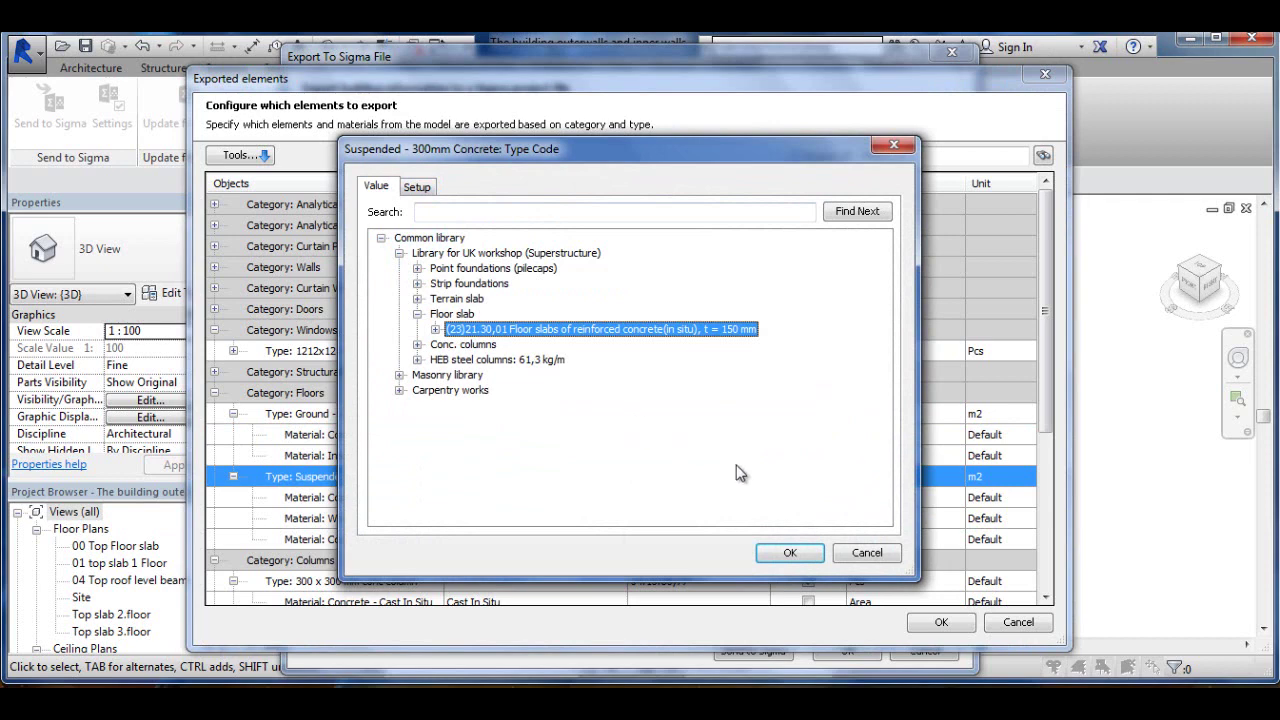
click(795, 560)
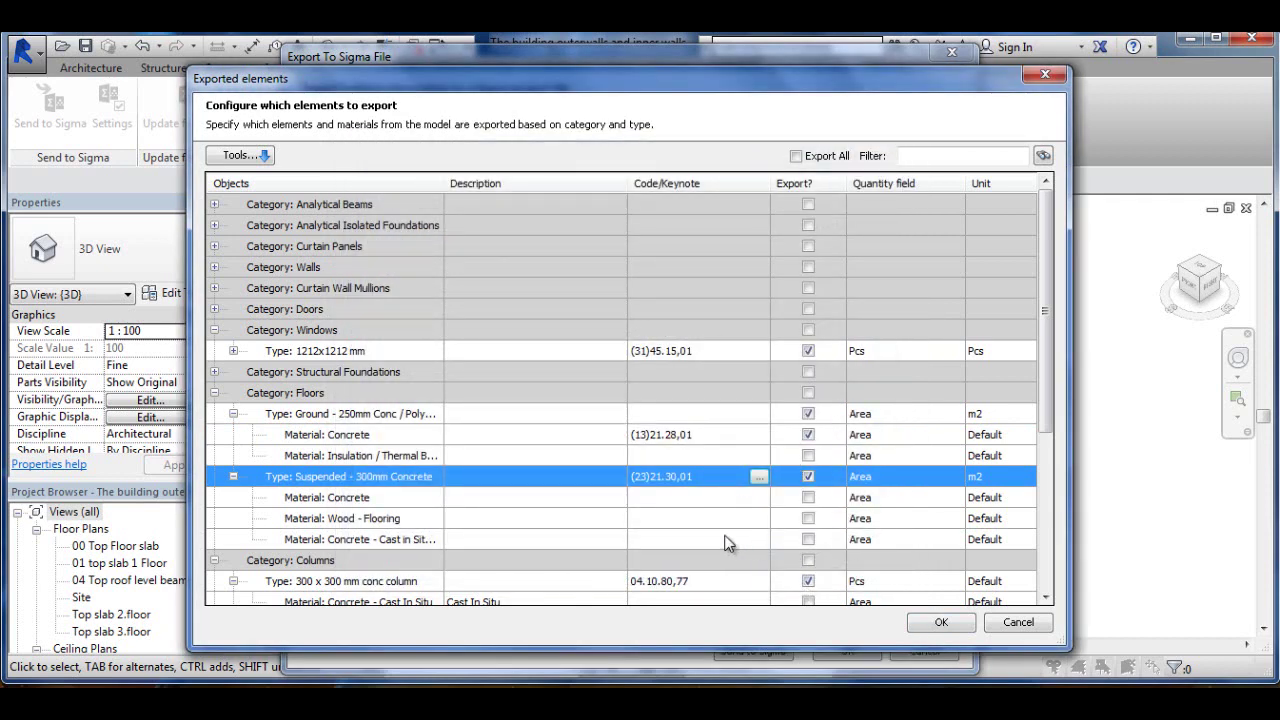
Assign type code 04.45.43,03 Steel beams, Steel 37, 25-50 kg/m from the common library to HEB200 and check the list of exported elements
scroll(728, 543, down, 3)
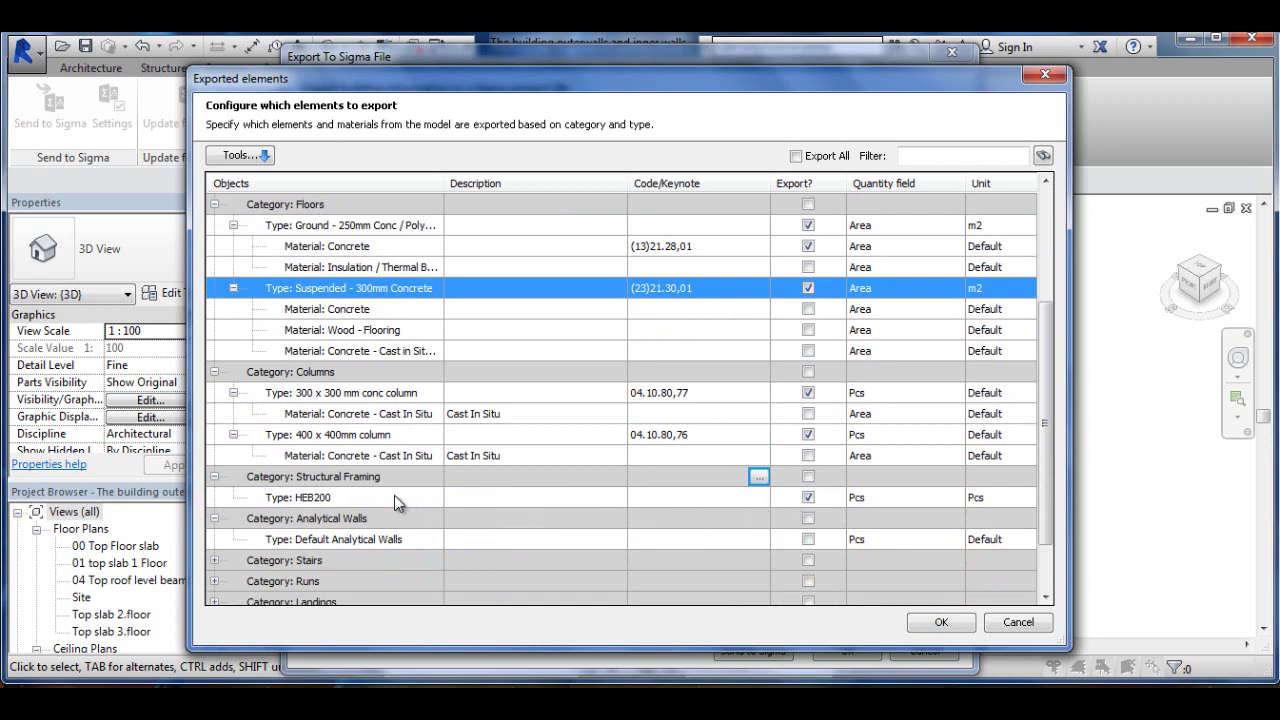
click(697, 499)
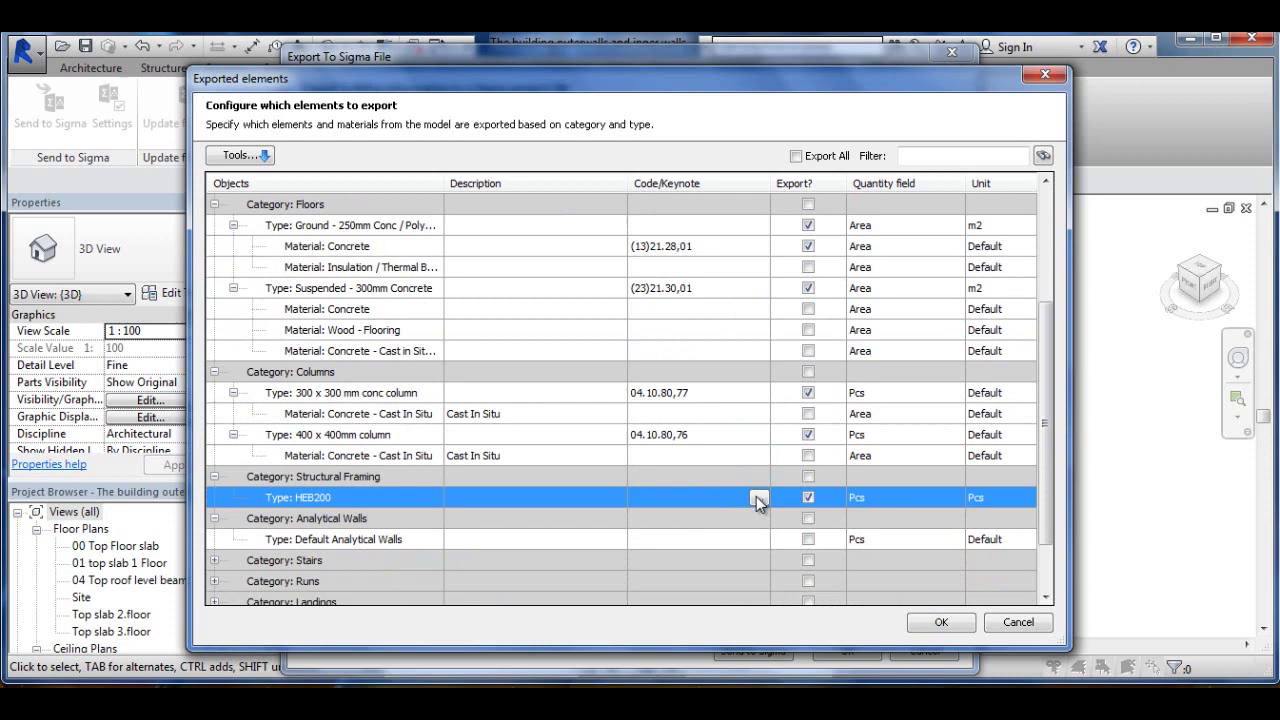
click(759, 496)
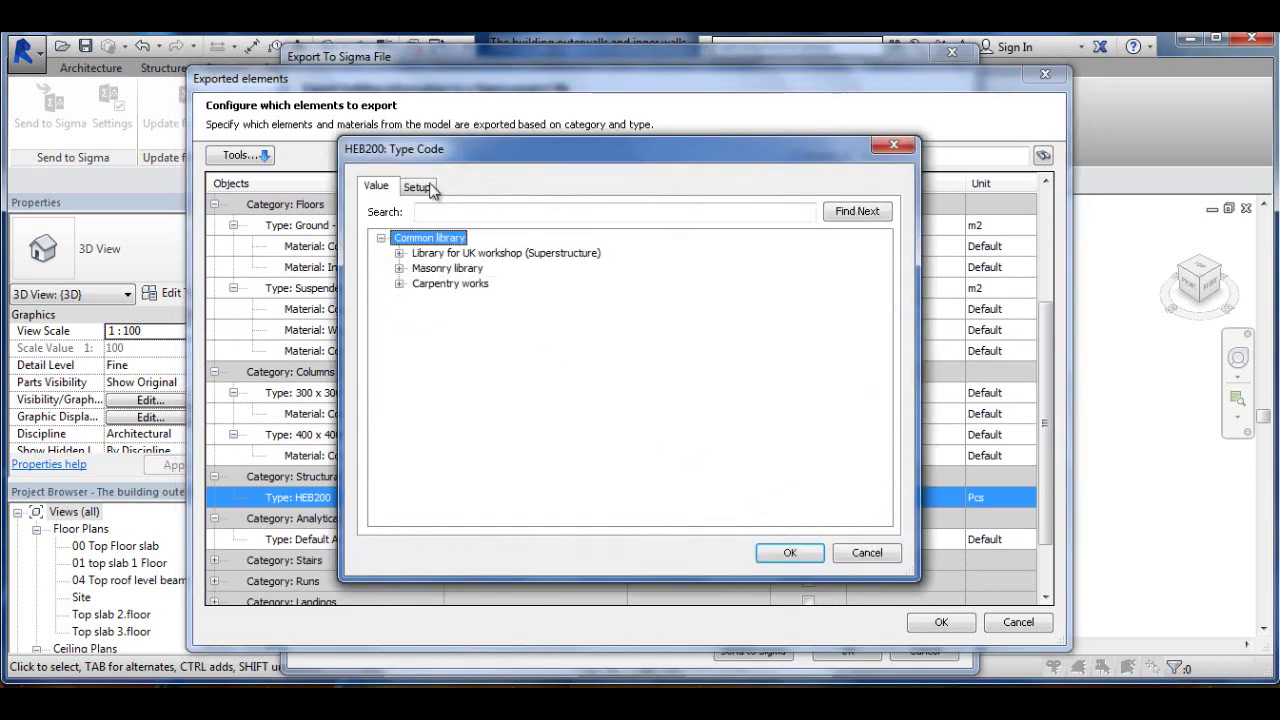
click(399, 253)
click(417, 344)
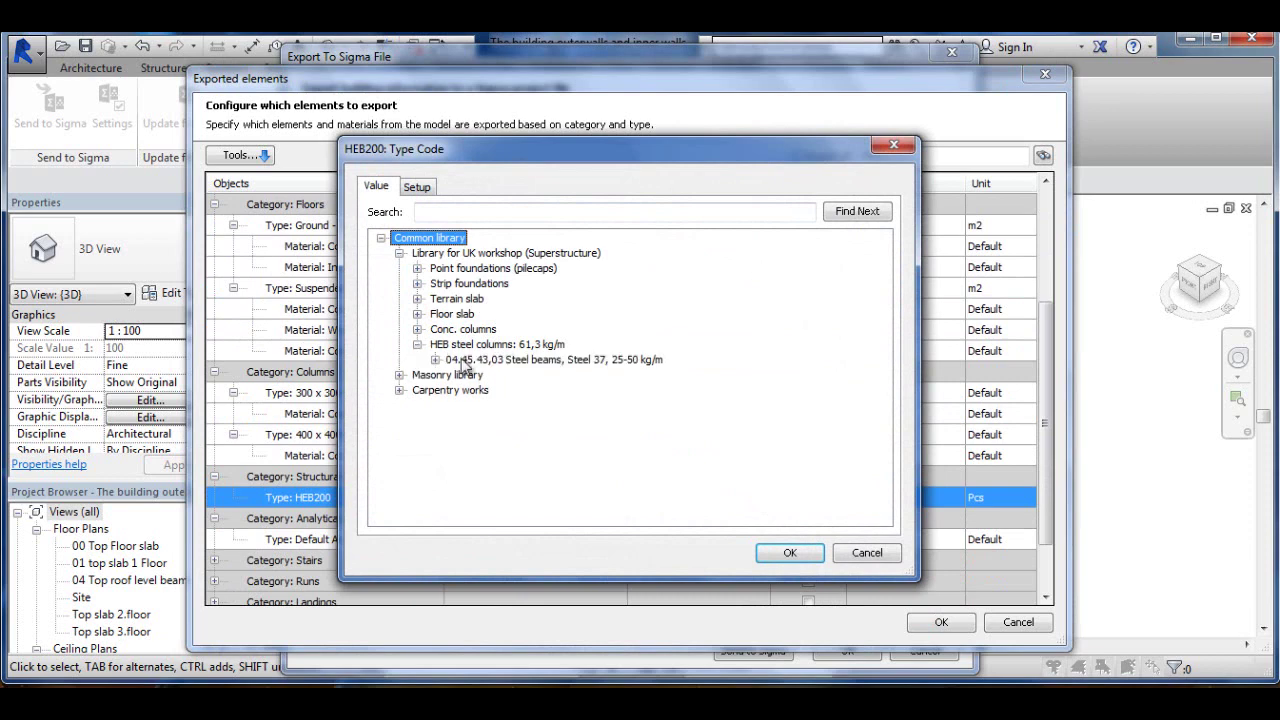
click(480, 360)
click(805, 554)
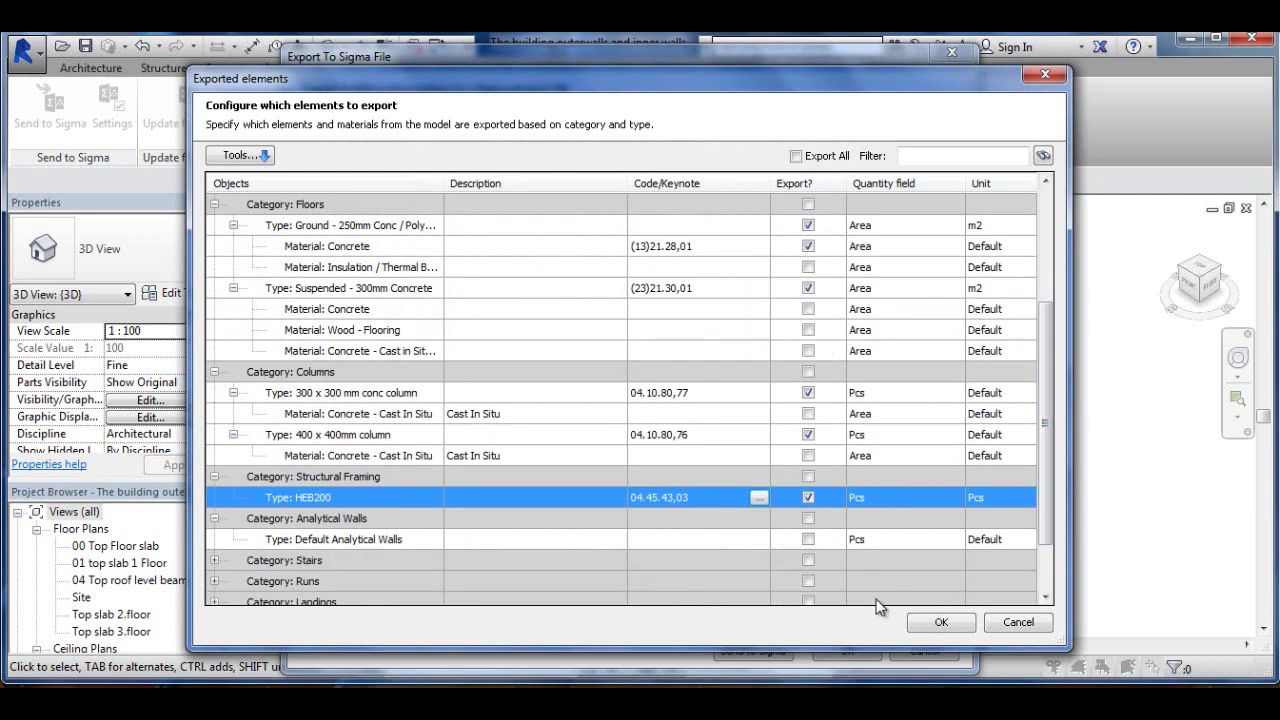
scroll(865, 594, down, 1)
scroll(861, 592, down, 1)
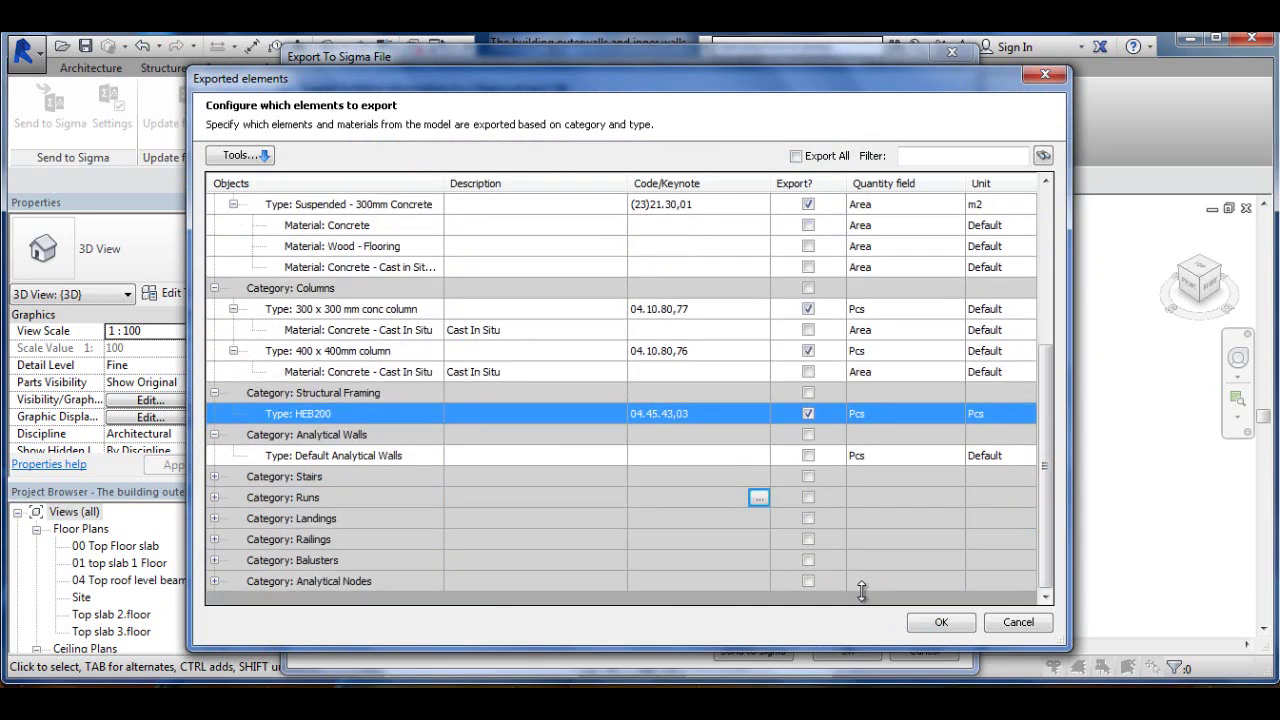
scroll(861, 592, up, 5)
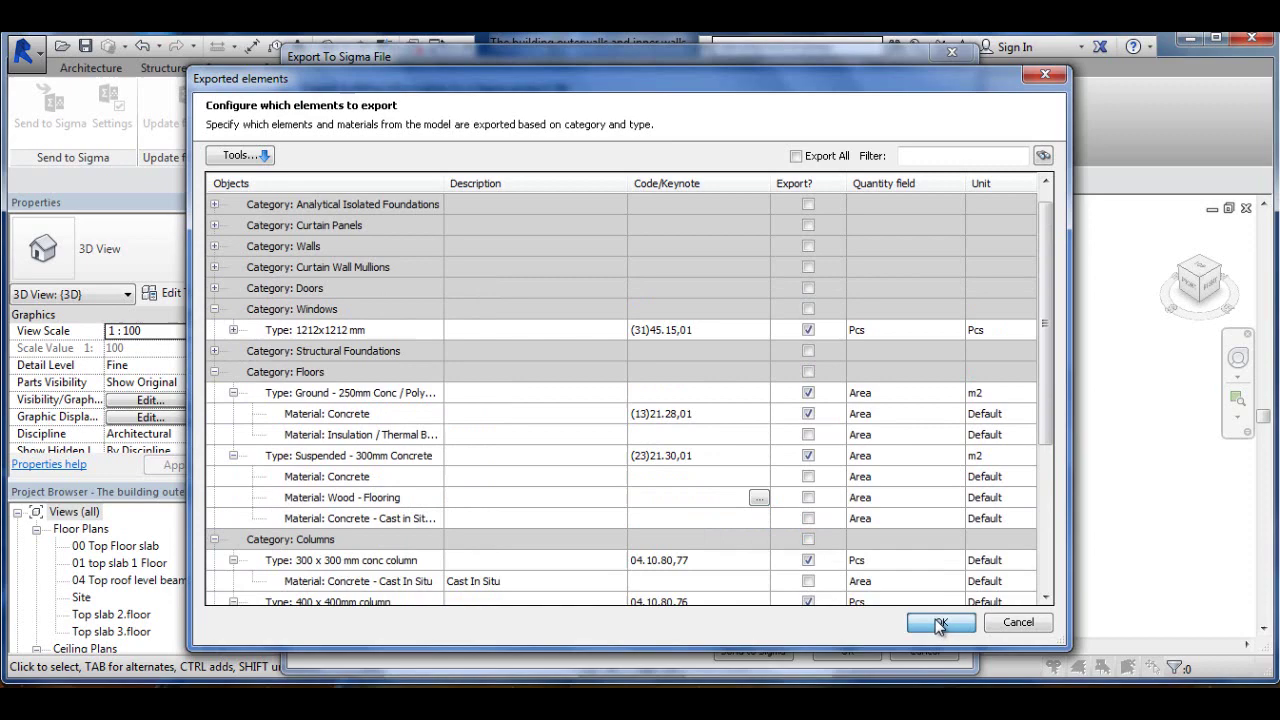
Confirm the exported elements configuration and send the model to the new Sigma file total building project.sig
click(941, 622)
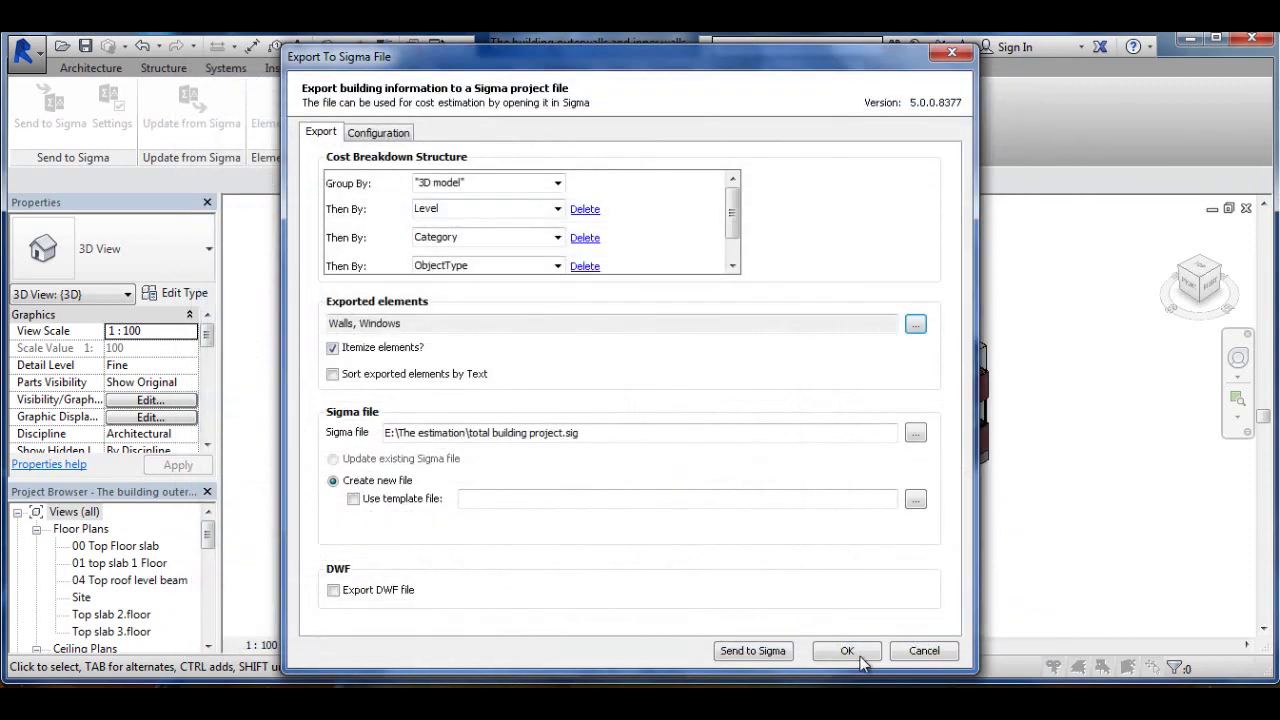
click(750, 651)
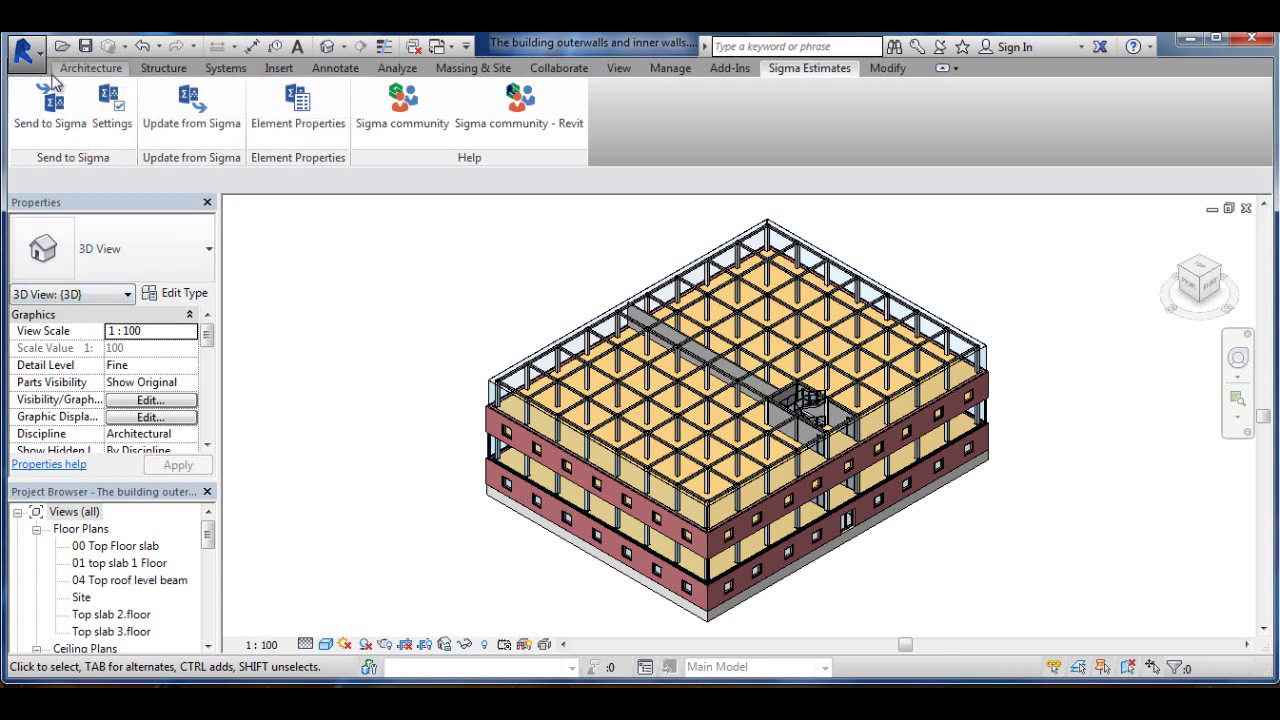
click(22, 48)
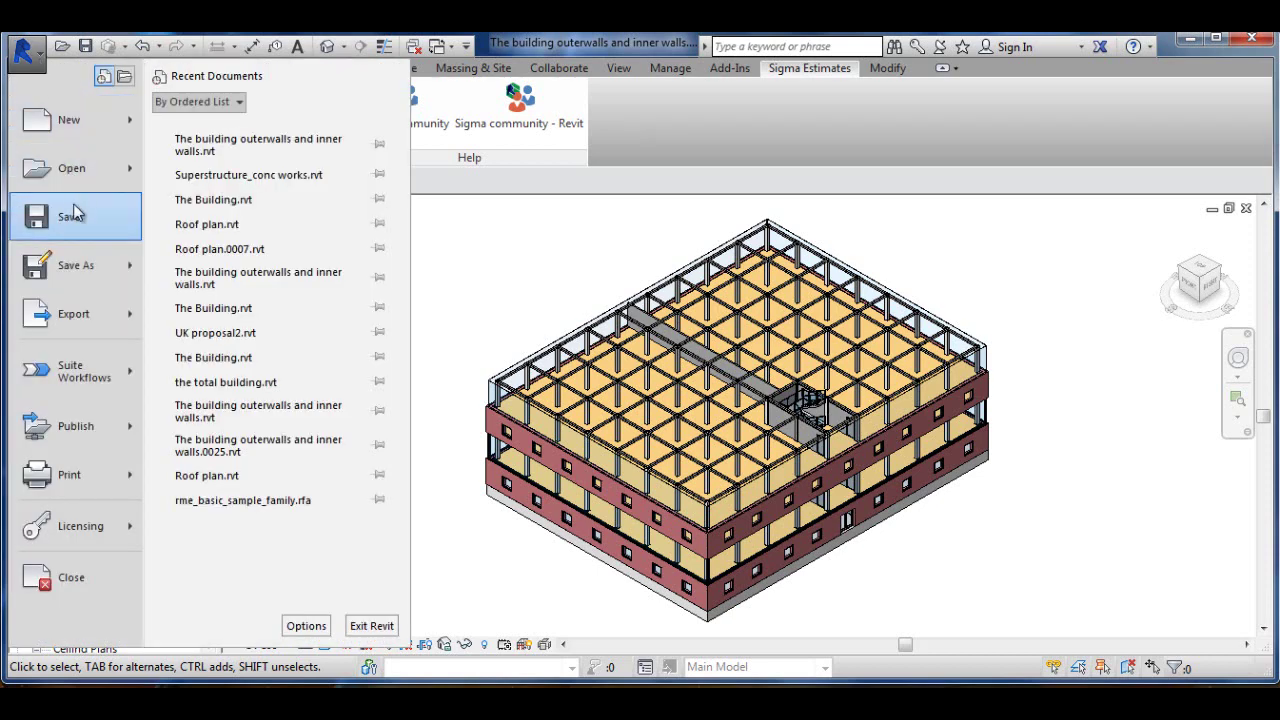
mouse_move(92, 268)
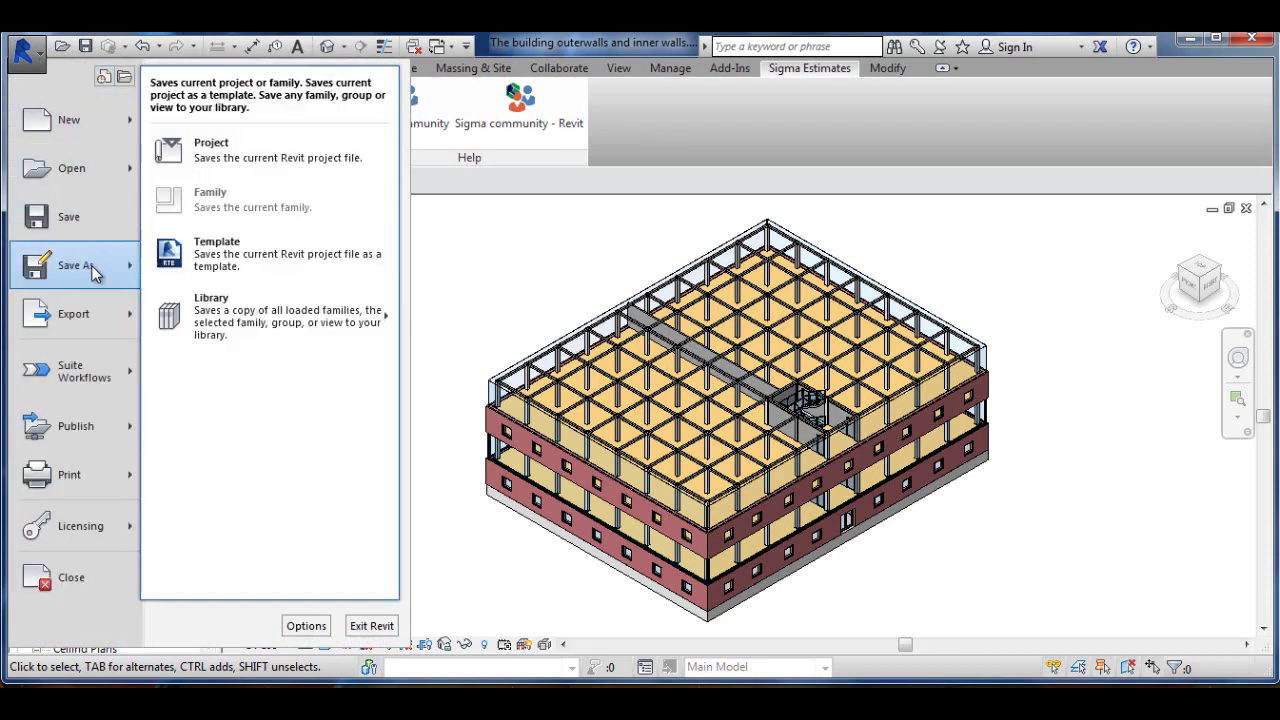
click(205, 155)
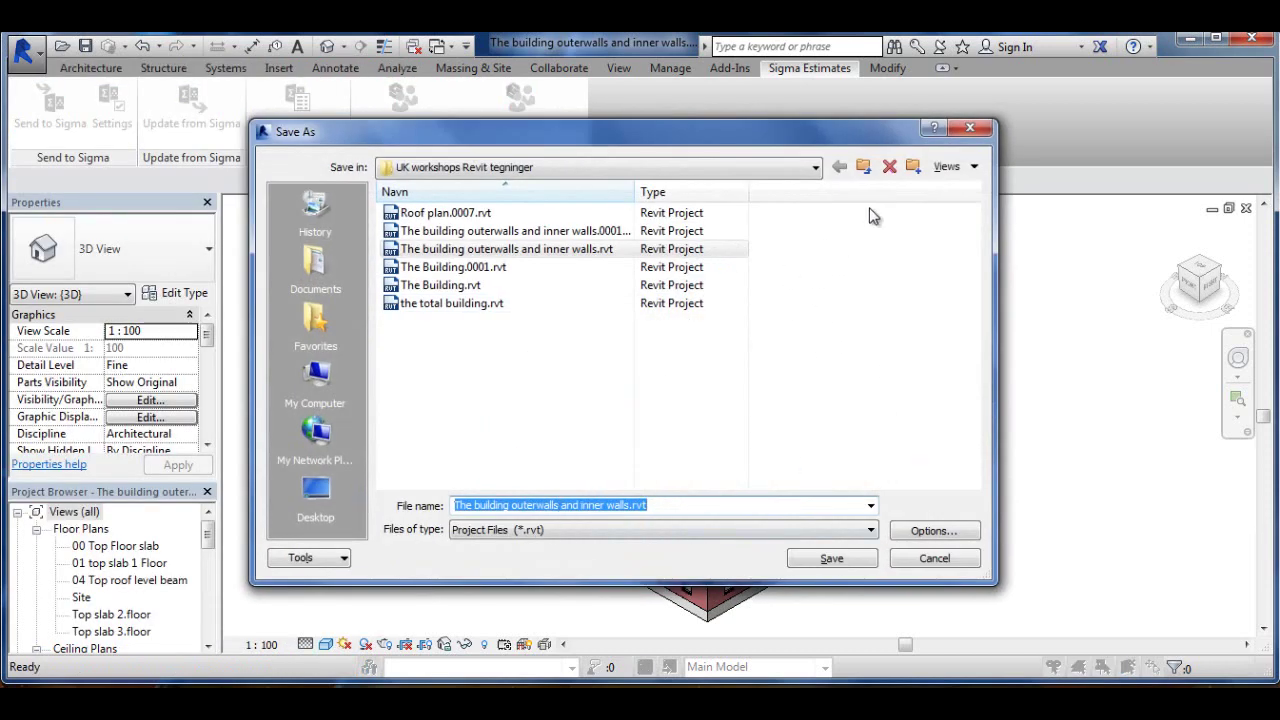
click(971, 128)
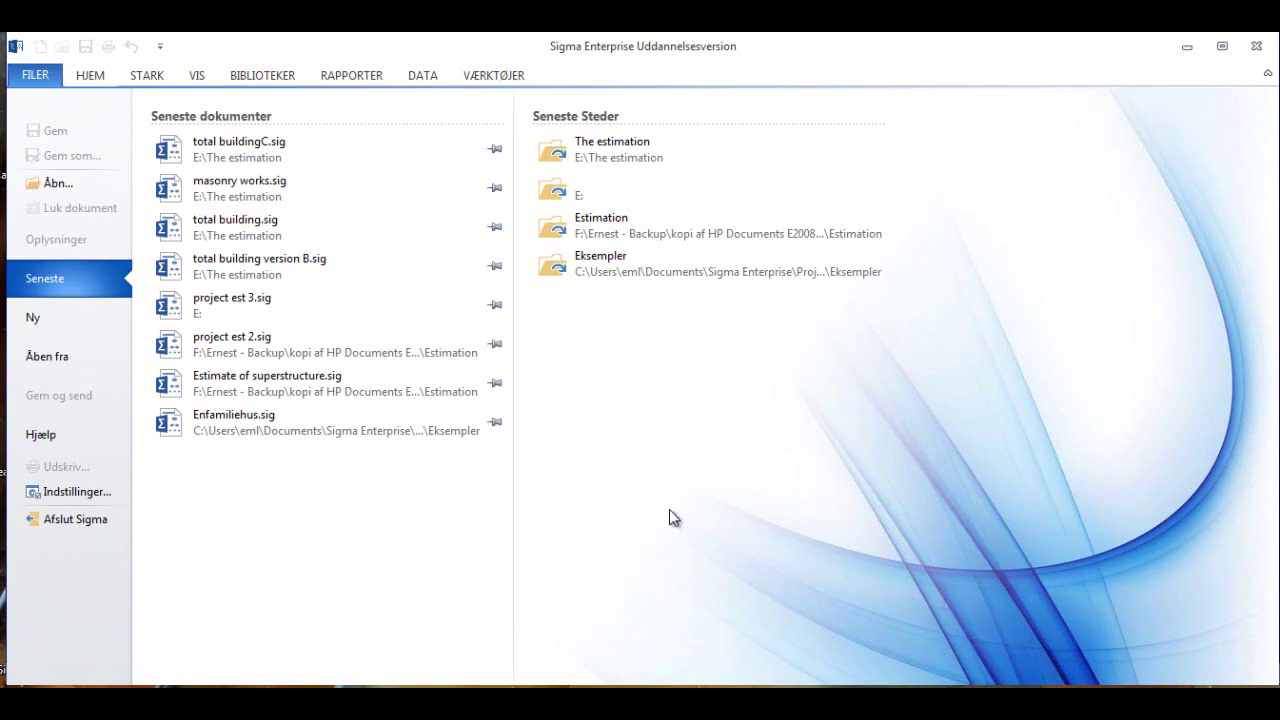
Switch to Sigma Enterprise and open total building project.sig from The estimation folder on drive E:
click(57, 182)
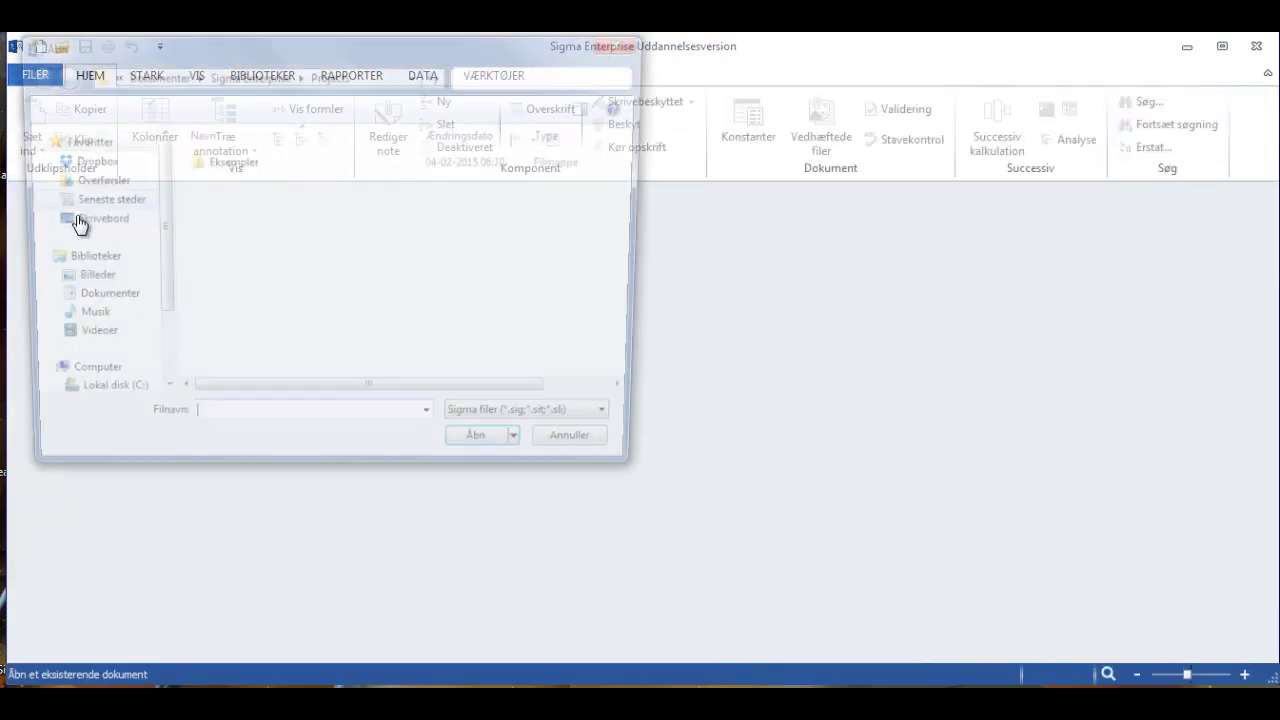
drag(155, 252, 165, 345)
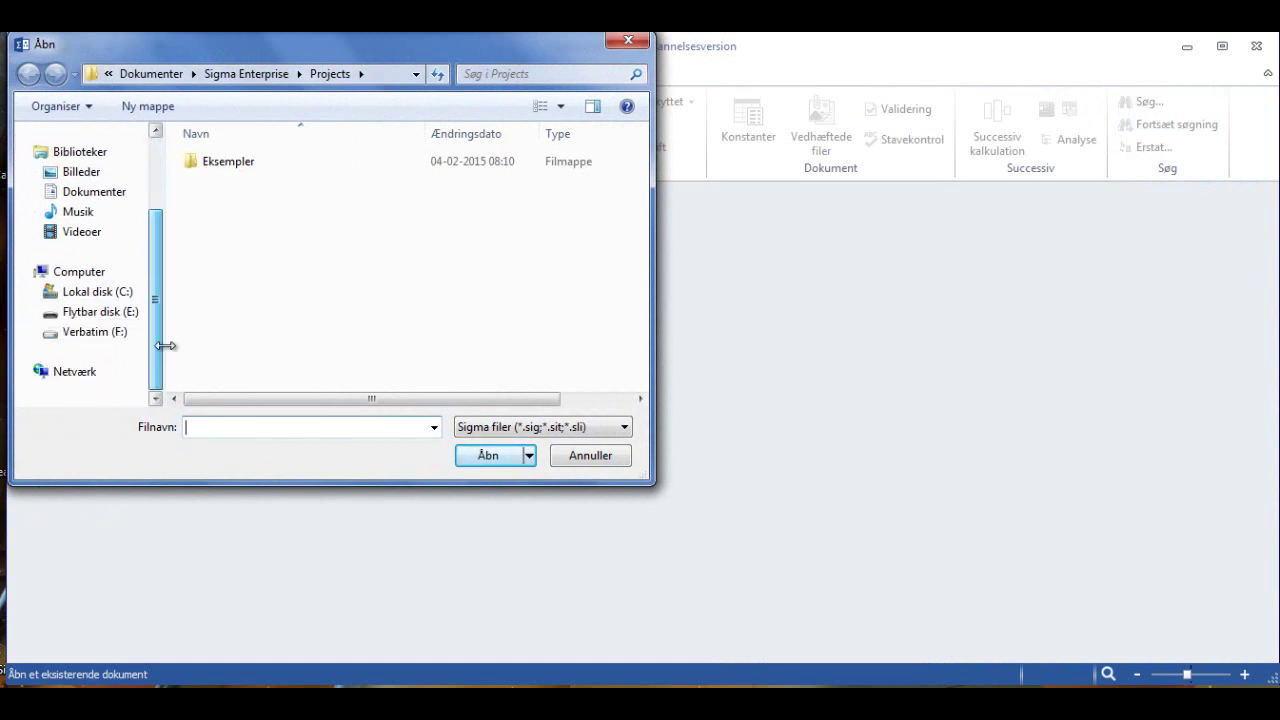
click(132, 313)
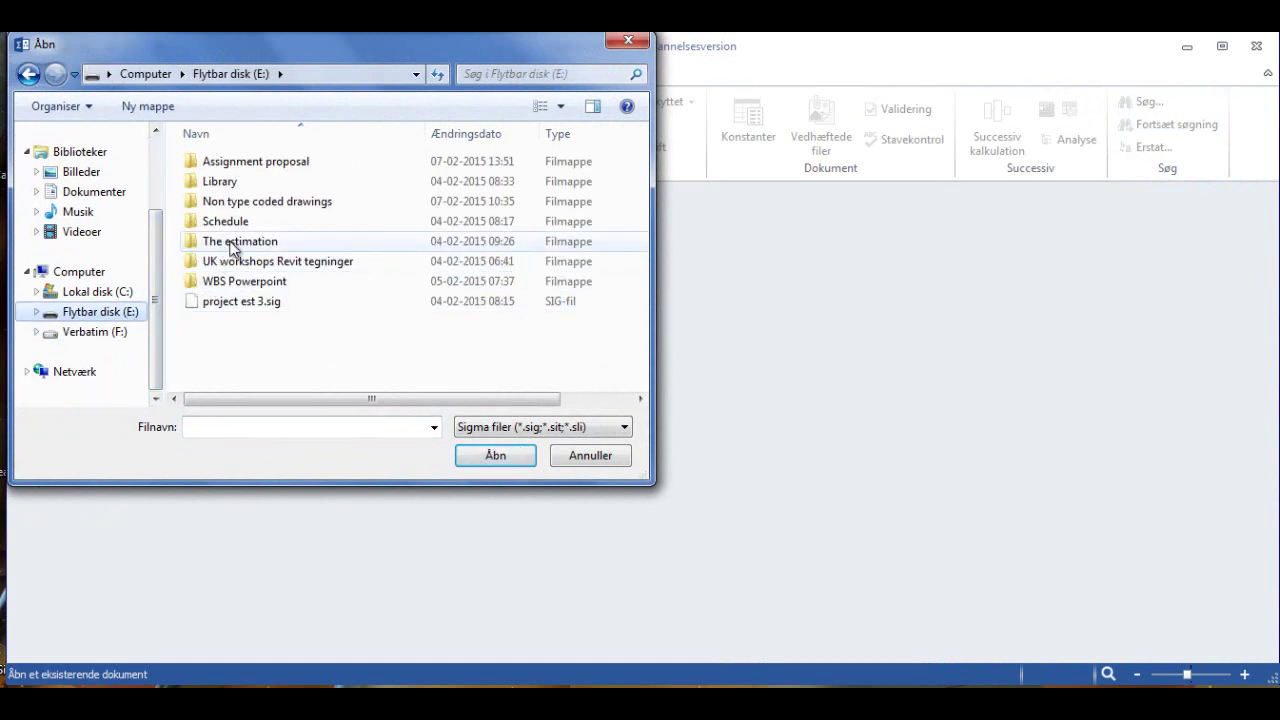
double_click(232, 243)
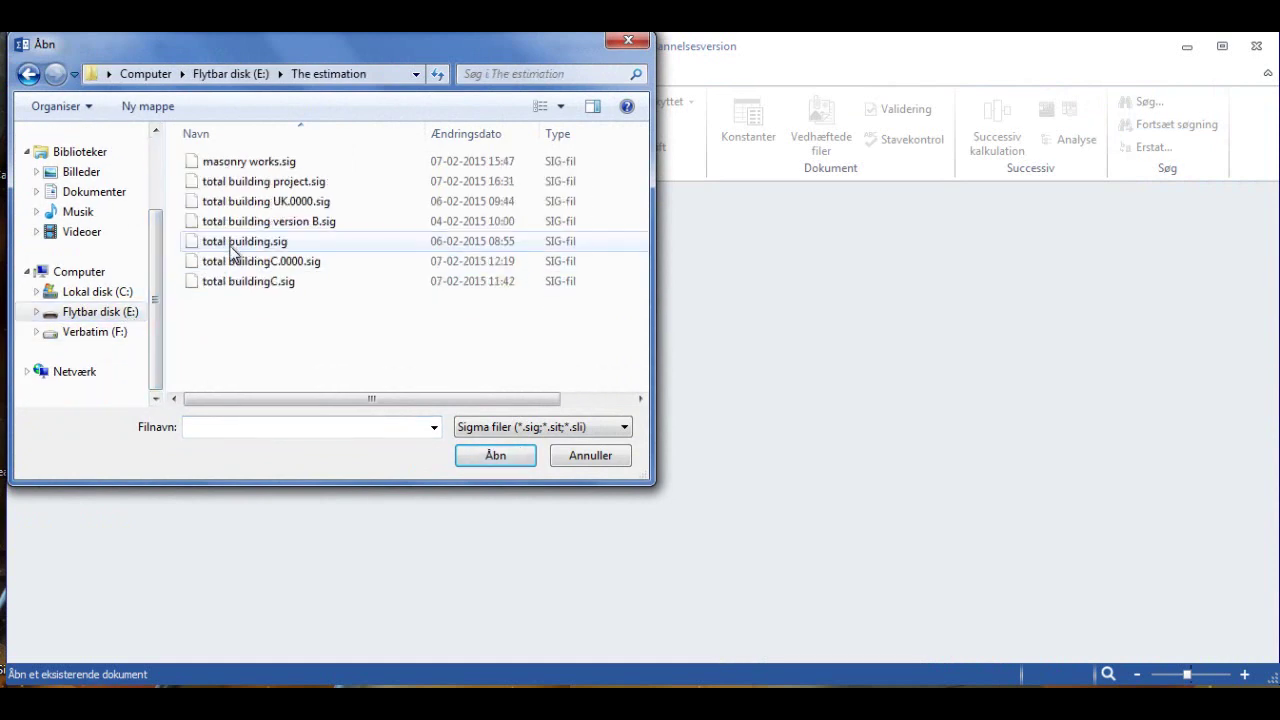
click(280, 188)
click(471, 453)
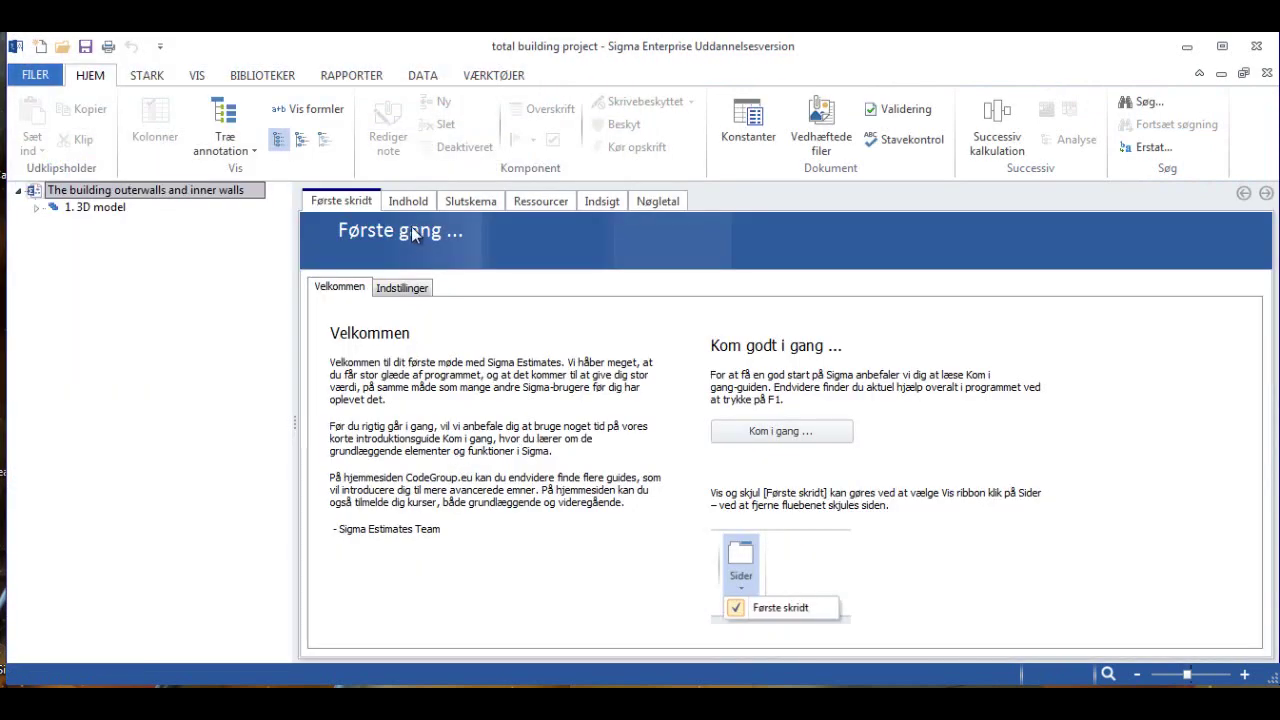
Show the project's contents and expand the 3D model's four slab levels down to their element categories
click(408, 201)
click(37, 207)
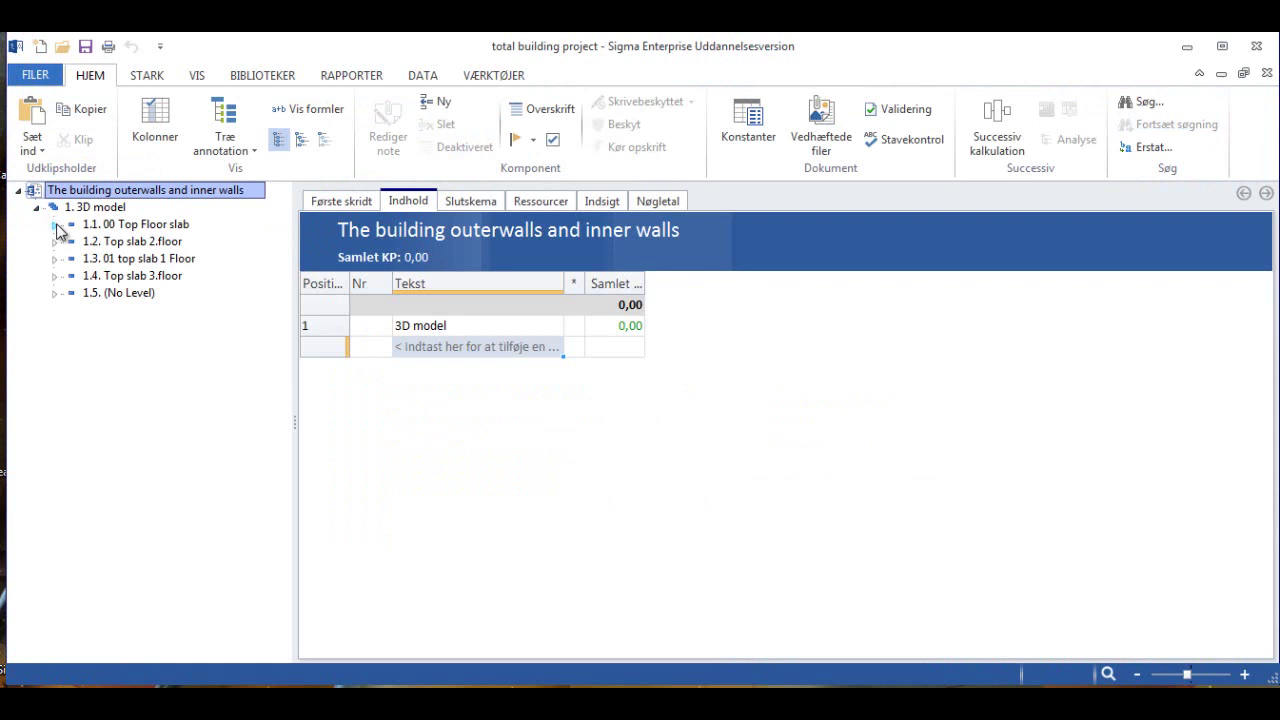
click(55, 224)
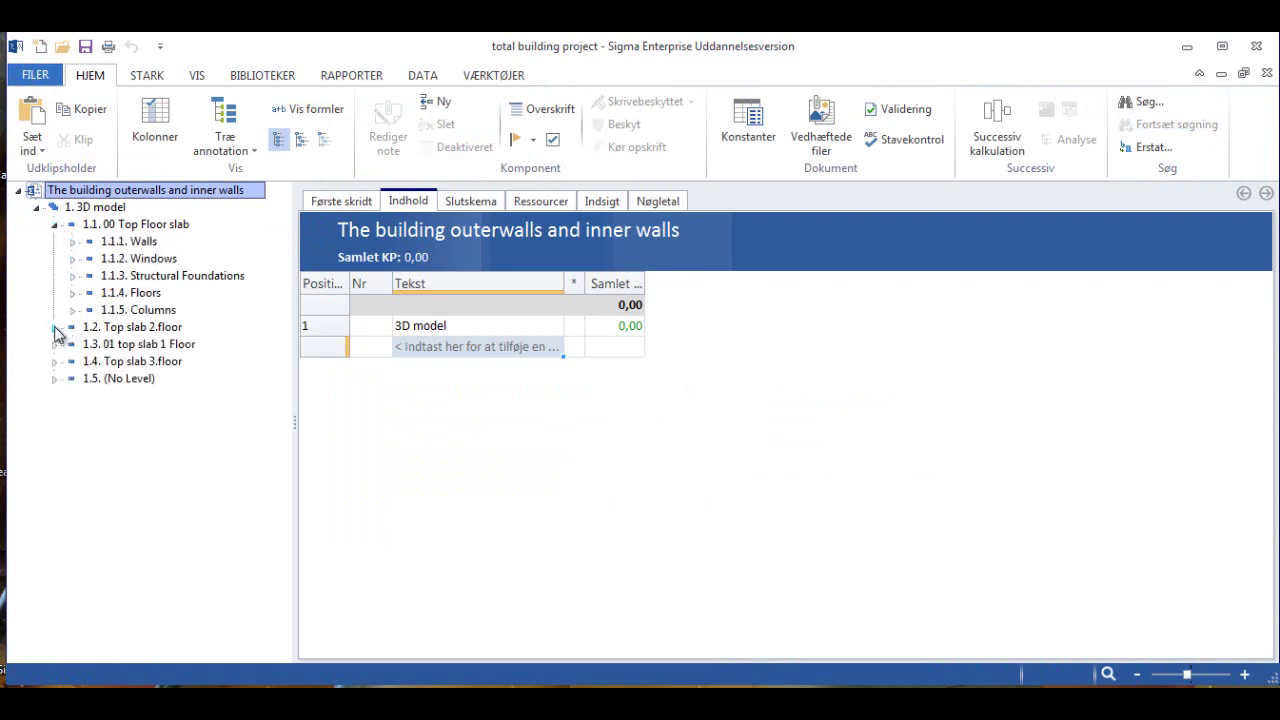
click(56, 328)
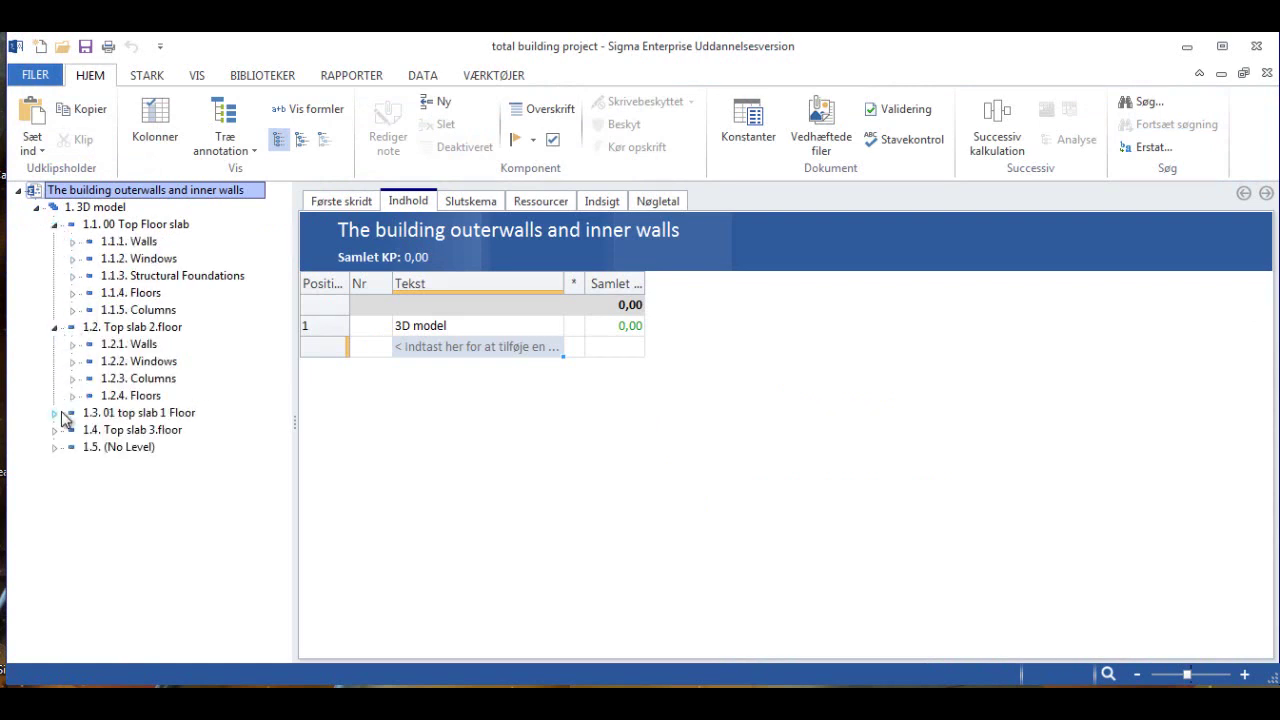
click(55, 414)
click(55, 481)
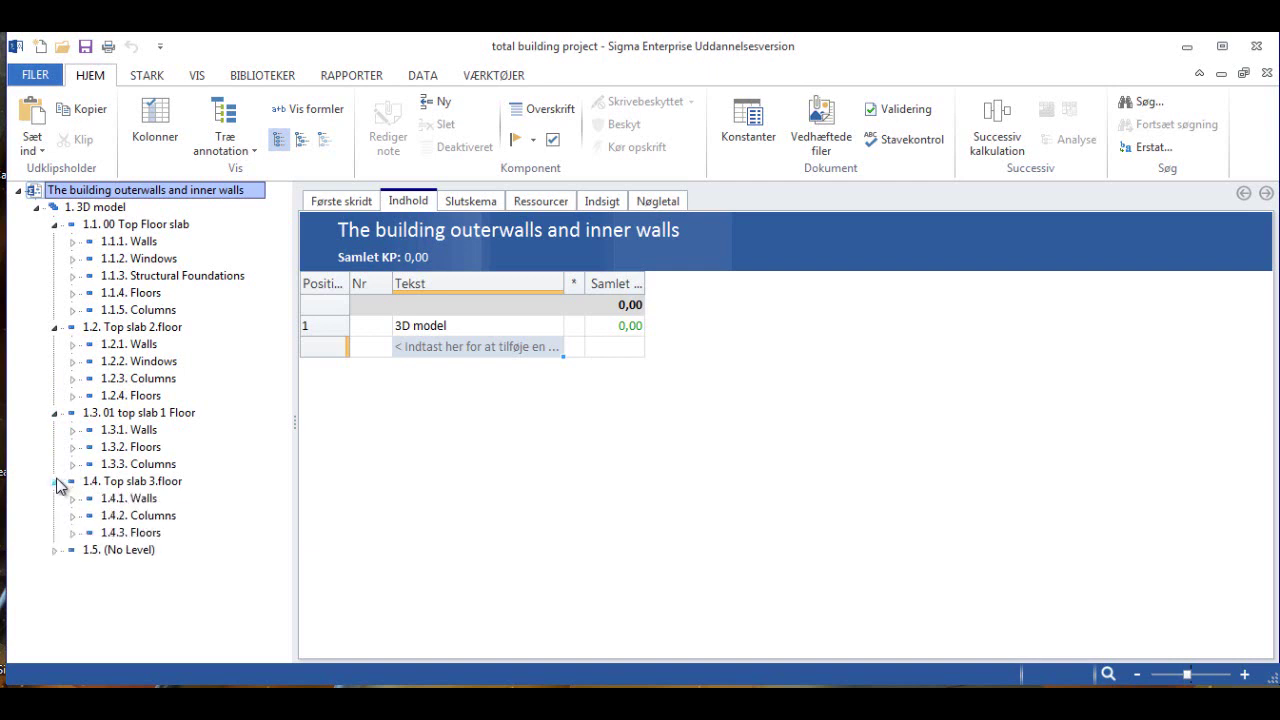
Review the 00 Top Floor slab categories from walls to columns, and the components of the Ext - 408 mm Brick/Conc wall type
click(140, 242)
click(143, 259)
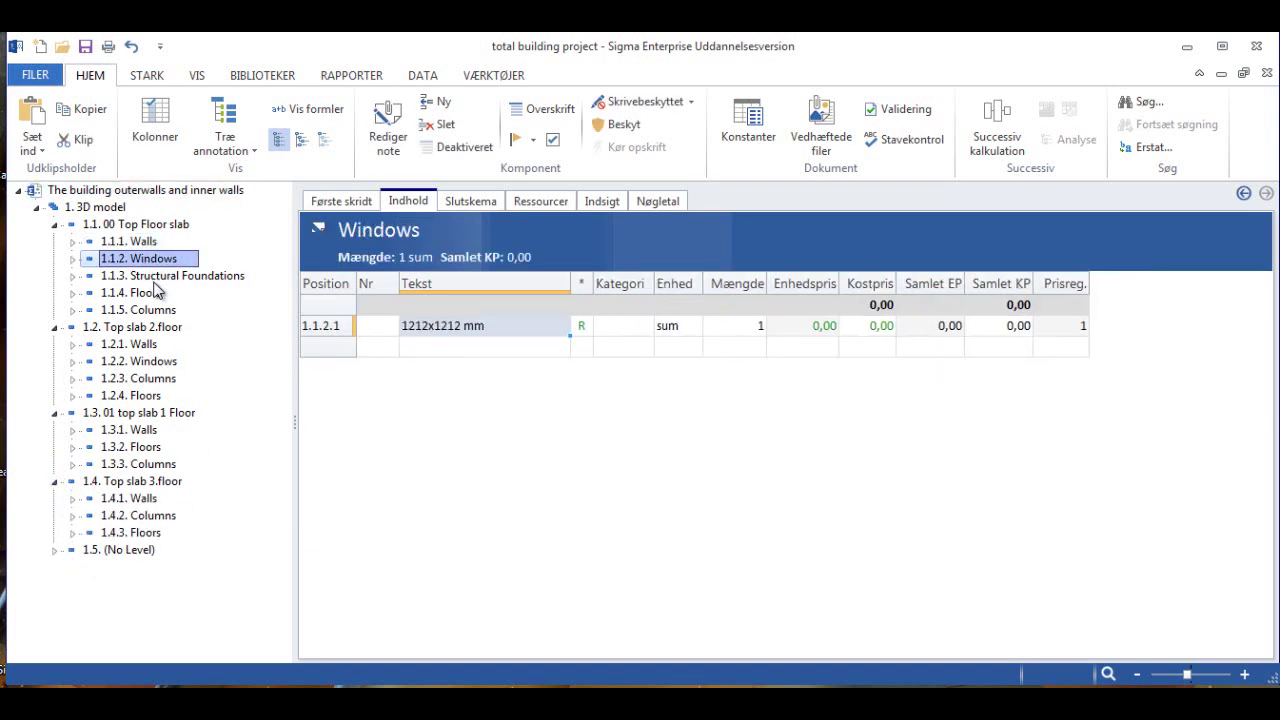
click(155, 276)
click(140, 293)
click(142, 310)
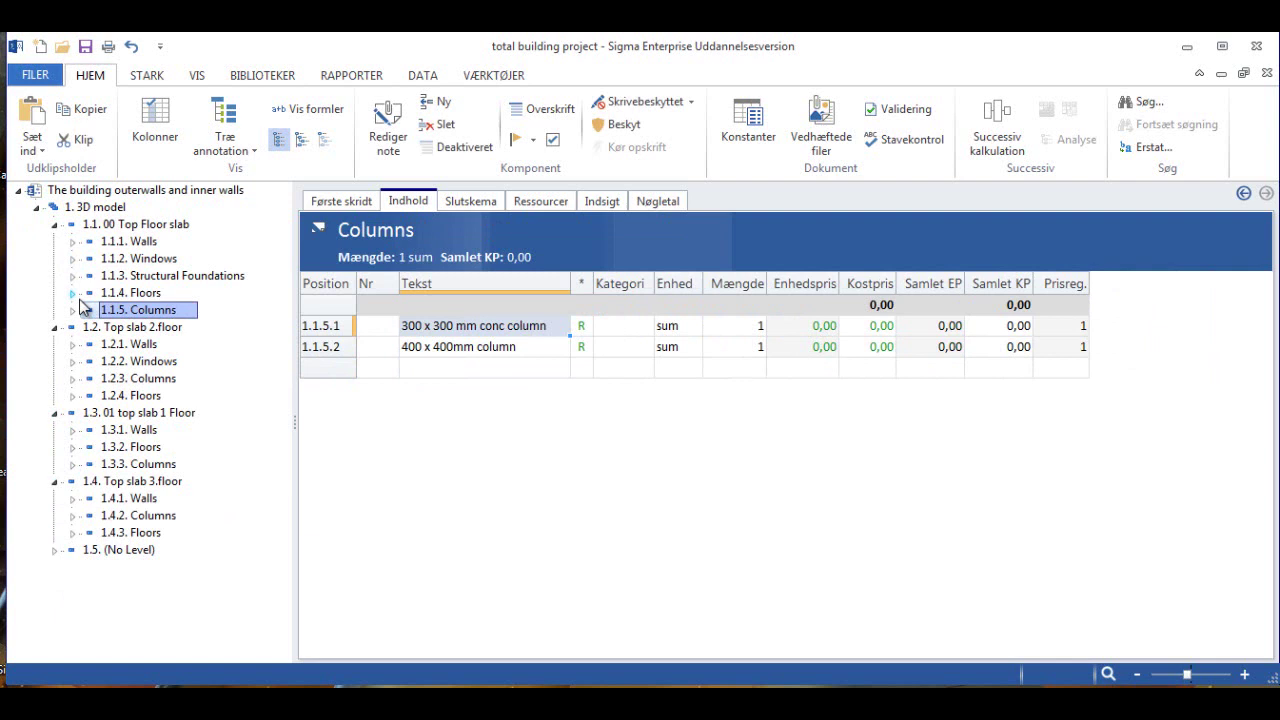
click(72, 241)
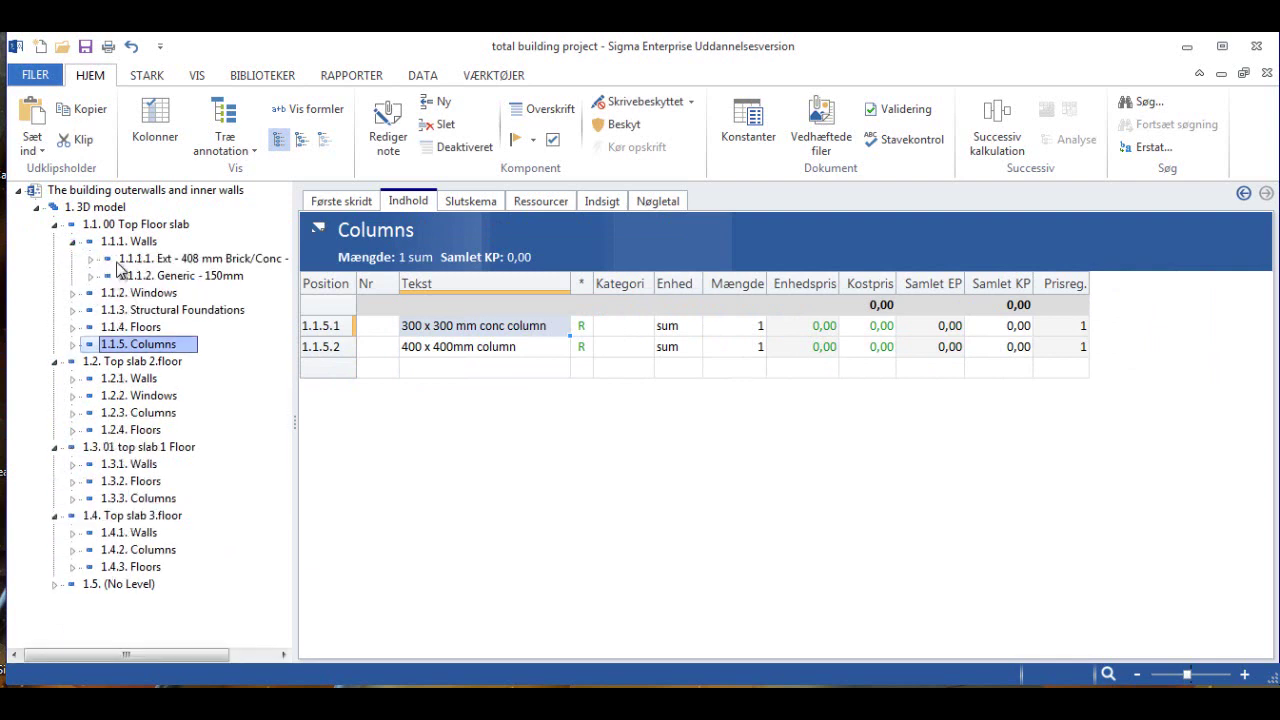
click(120, 260)
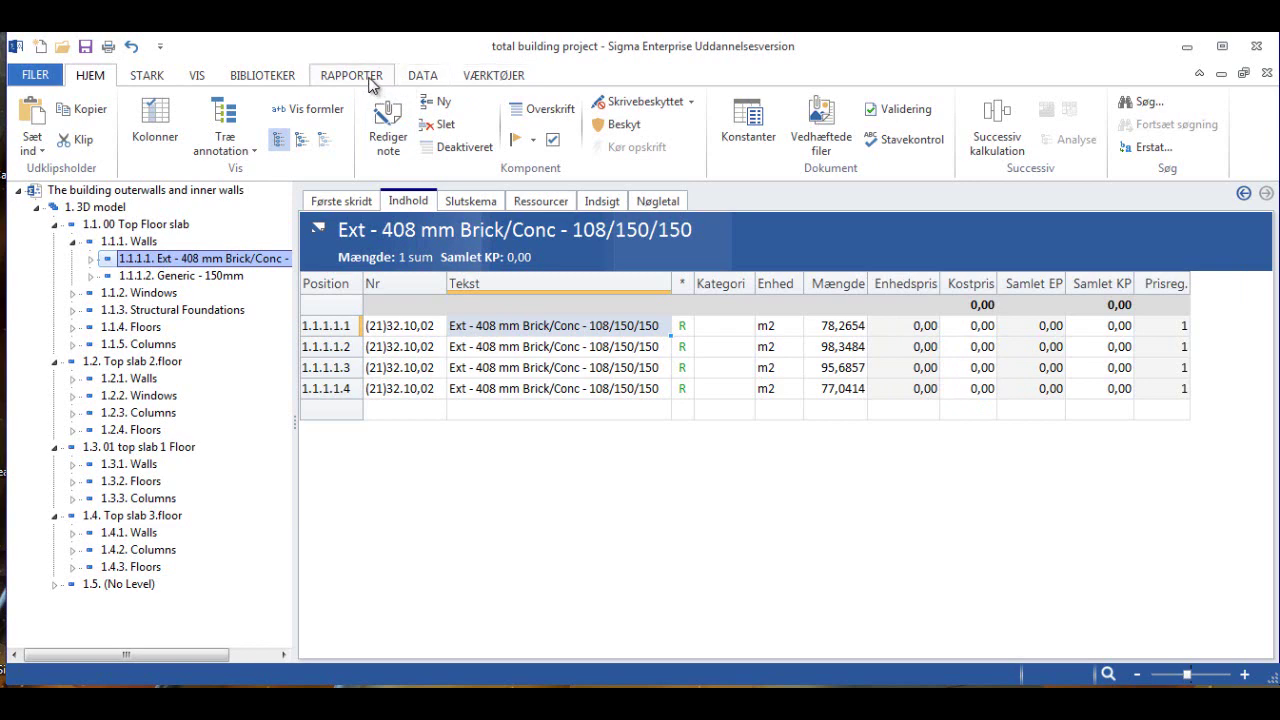
Update the project's components from Common library.sli in the Library folder on drive E:, matching by number
click(262, 75)
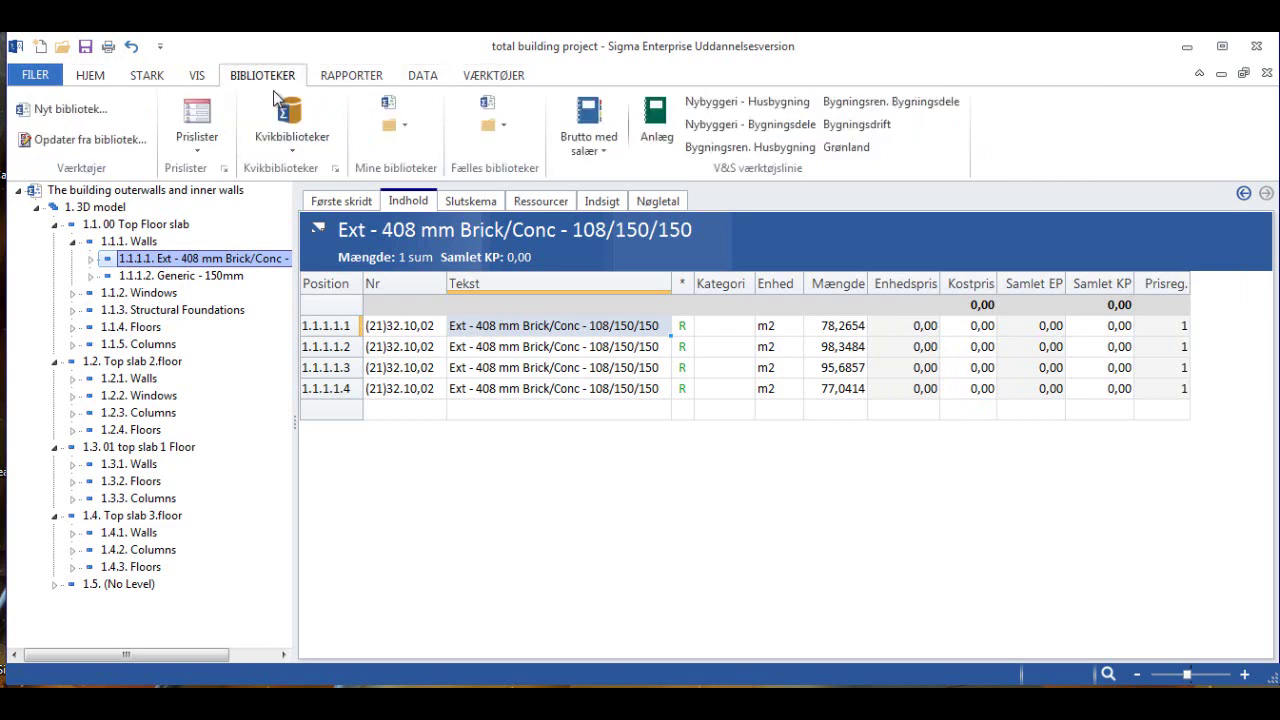
click(90, 140)
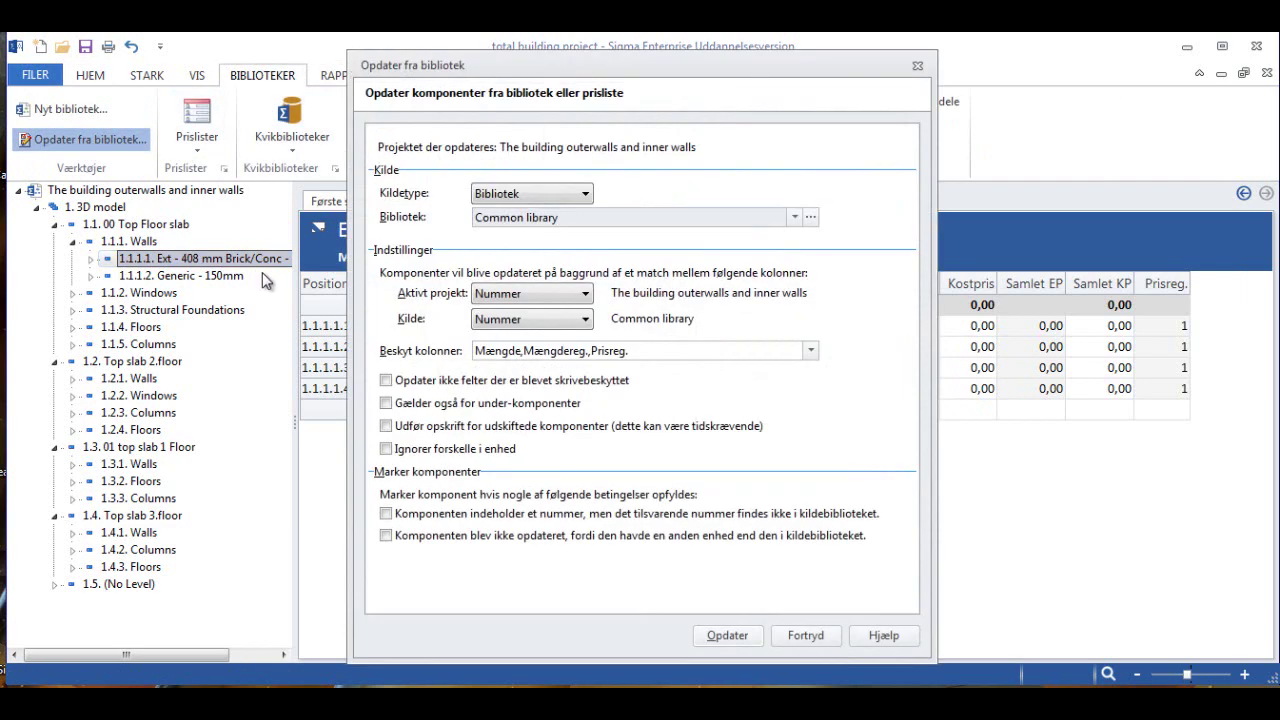
click(808, 218)
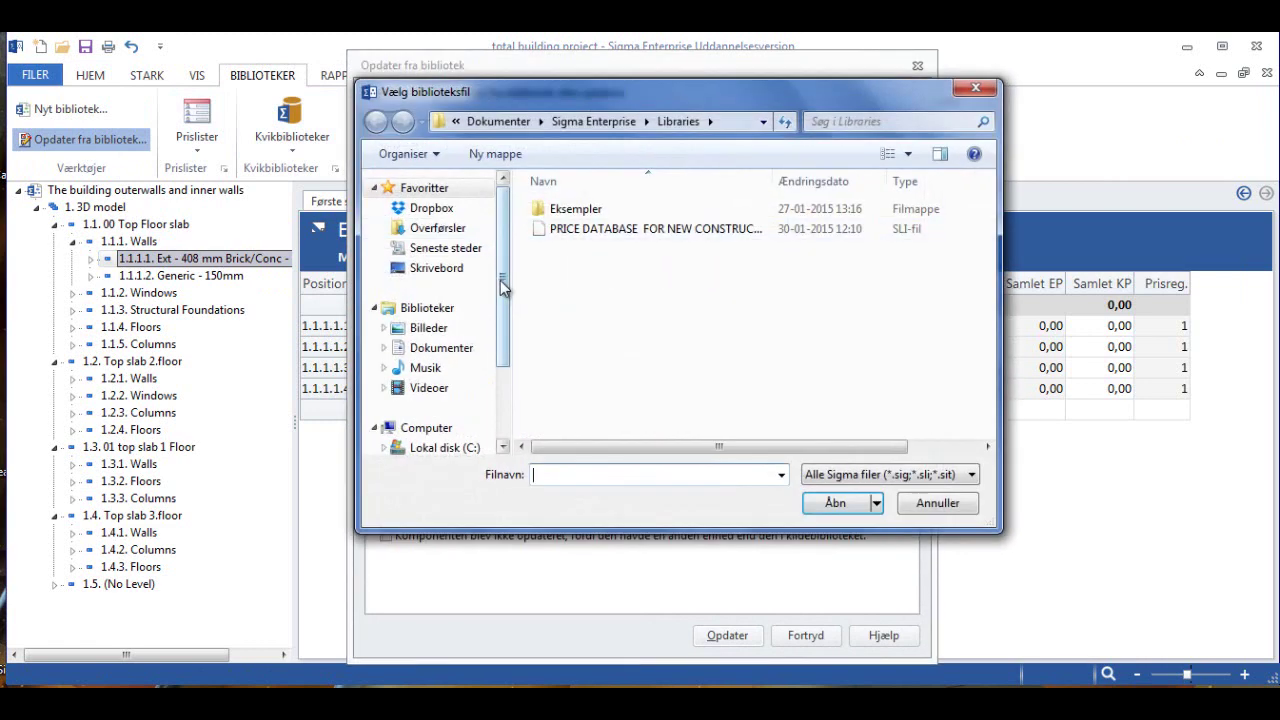
drag(500, 280, 497, 370)
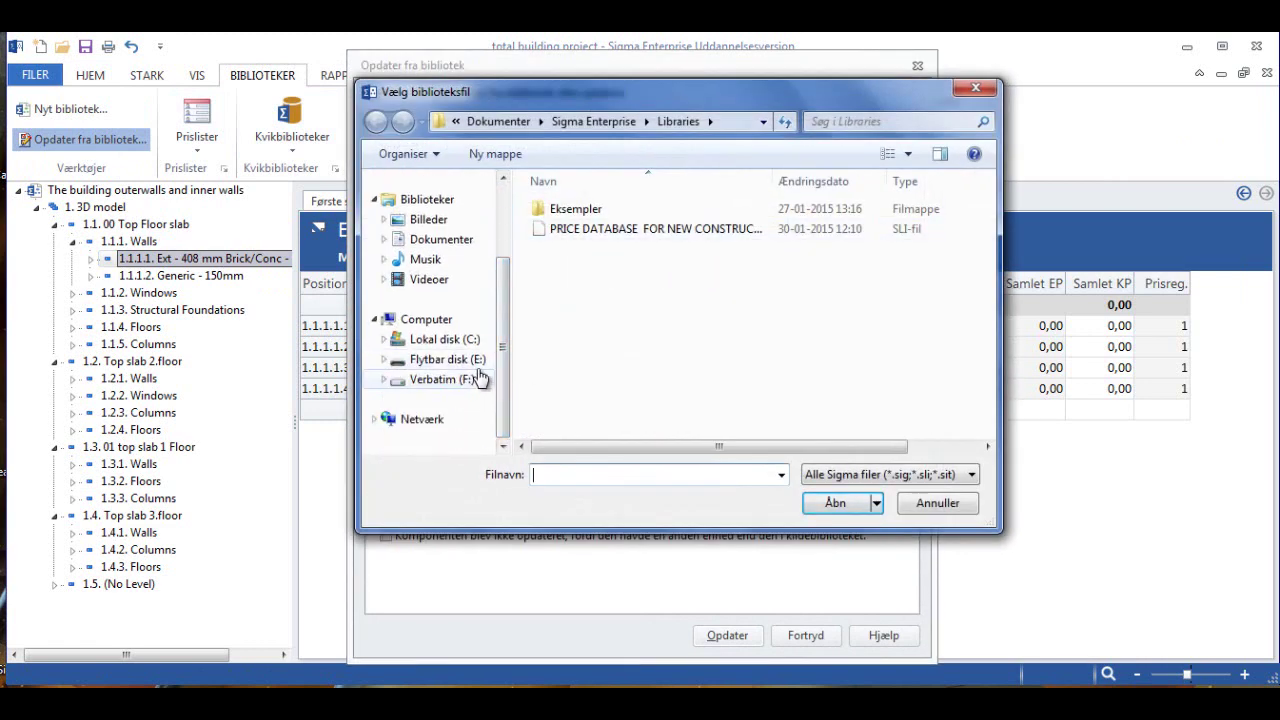
click(477, 362)
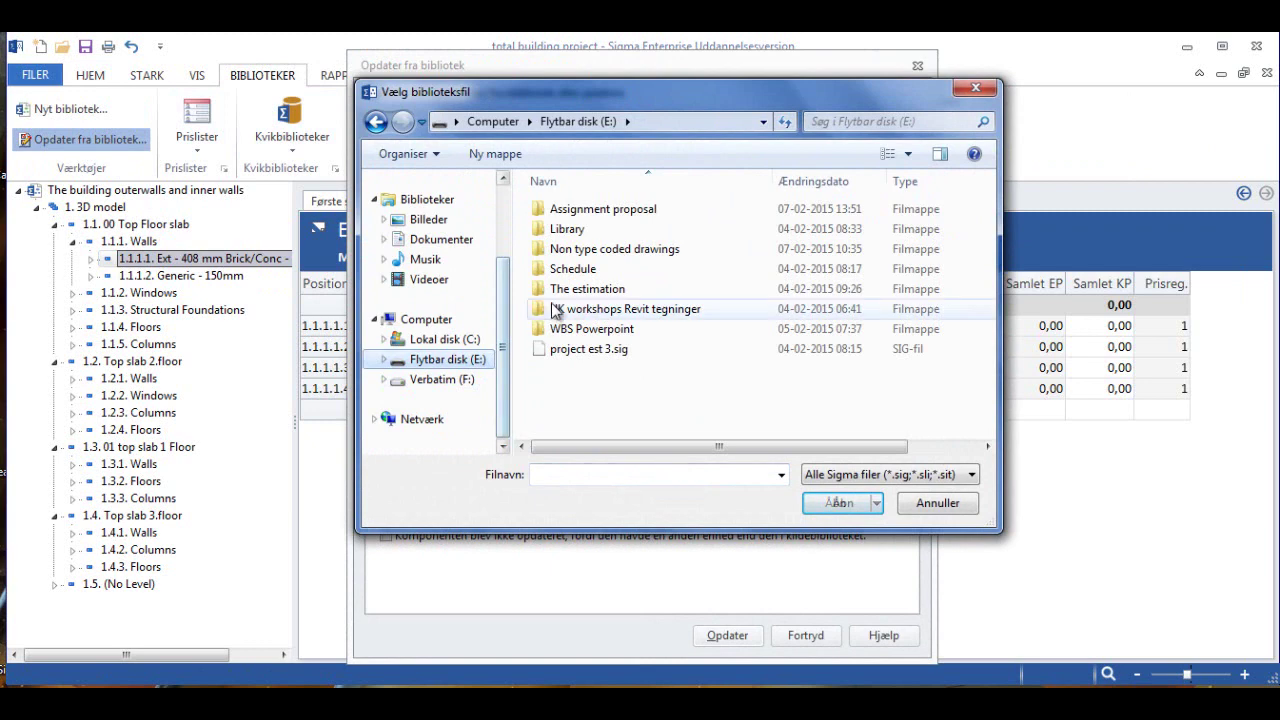
click(578, 232)
double_click(580, 232)
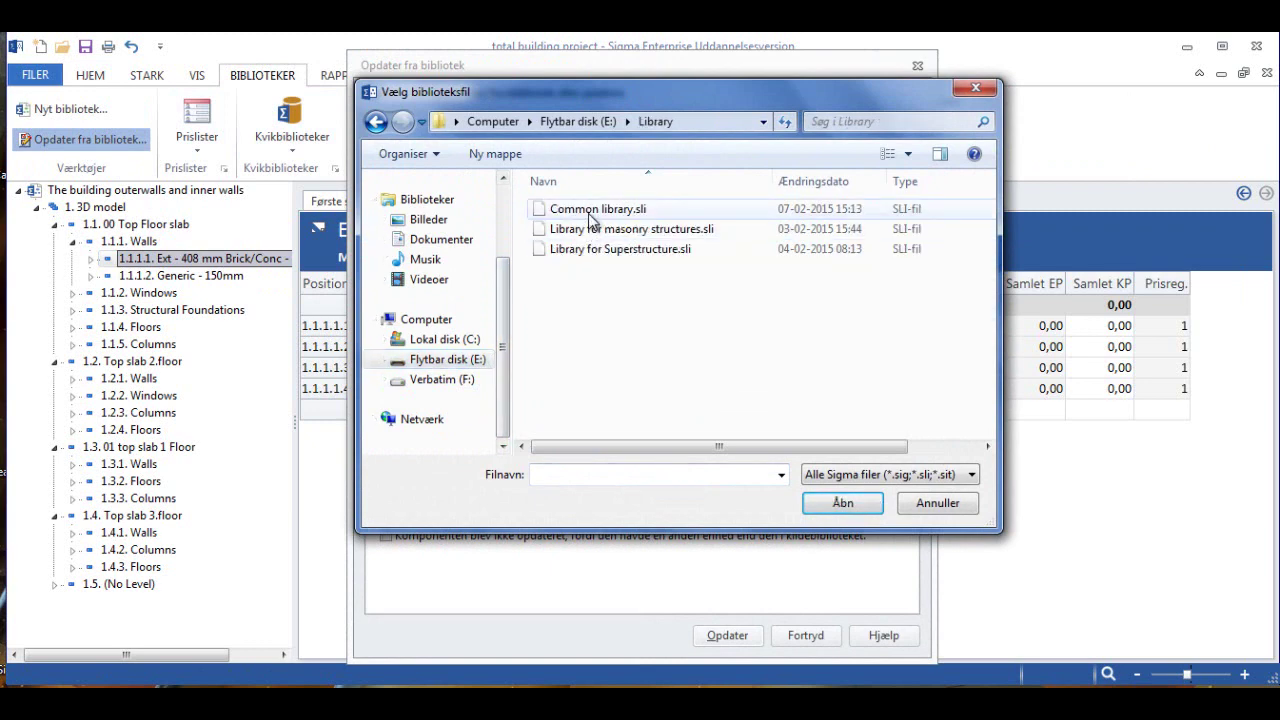
click(588, 210)
click(843, 505)
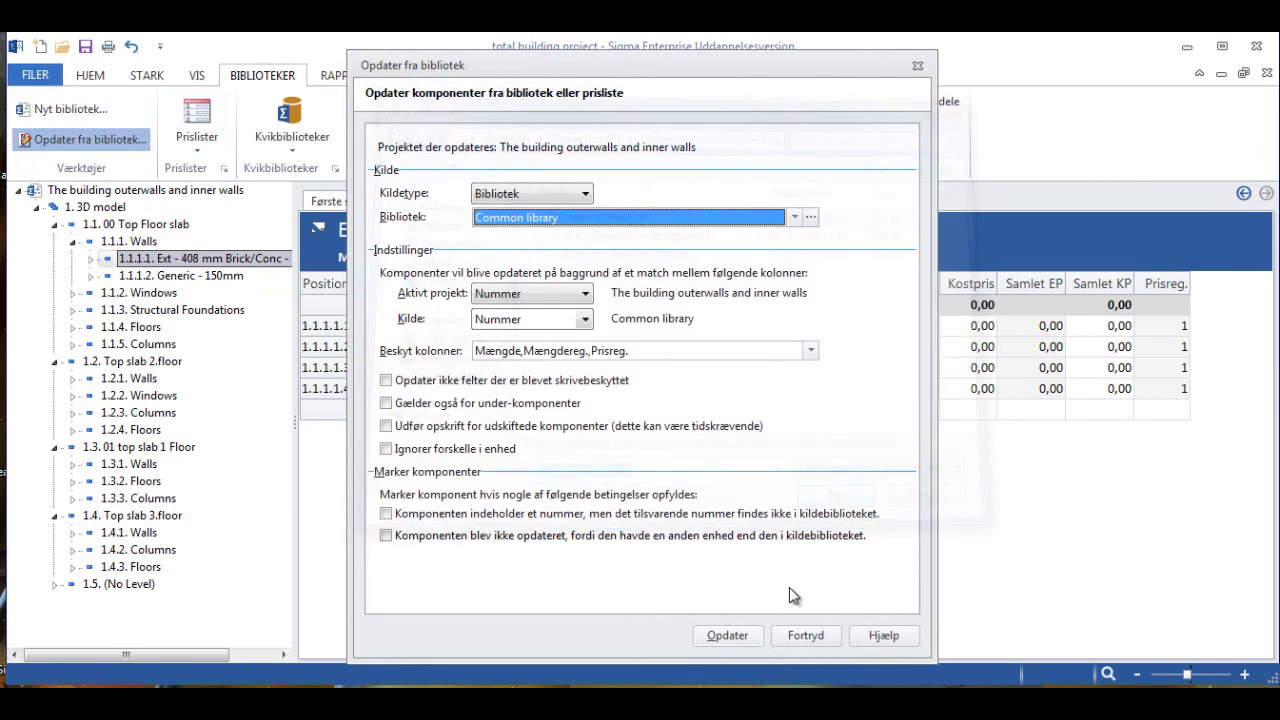
click(728, 636)
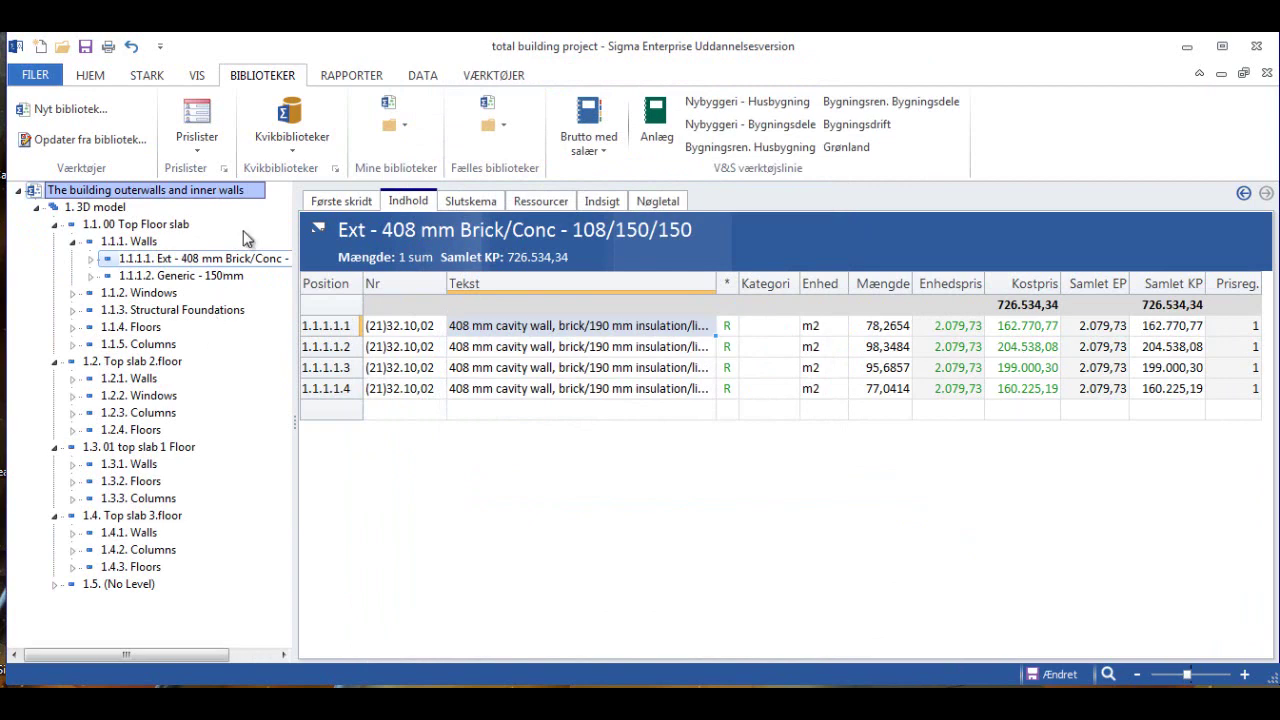
Set up a transfer of the whole project to a new Microsoft Project file, adjusting the number of calculation-tree levels
click(420, 76)
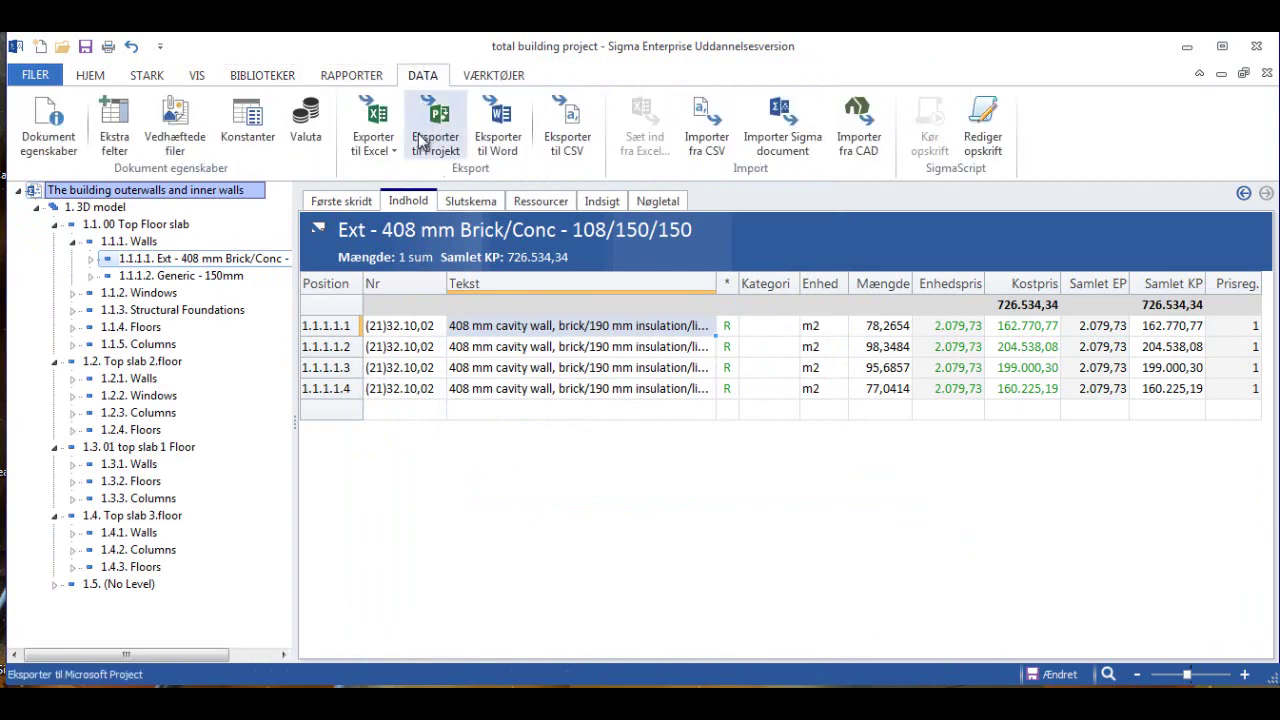
click(424, 144)
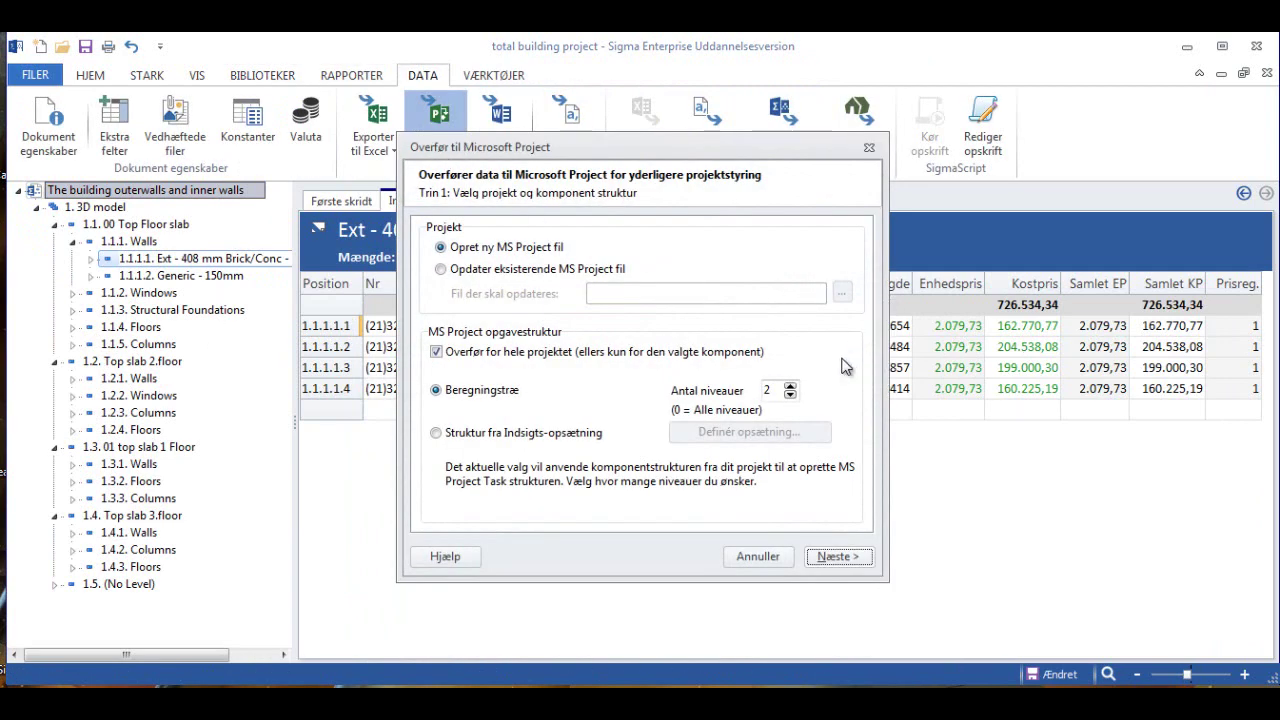
click(791, 393)
click(790, 396)
click(835, 557)
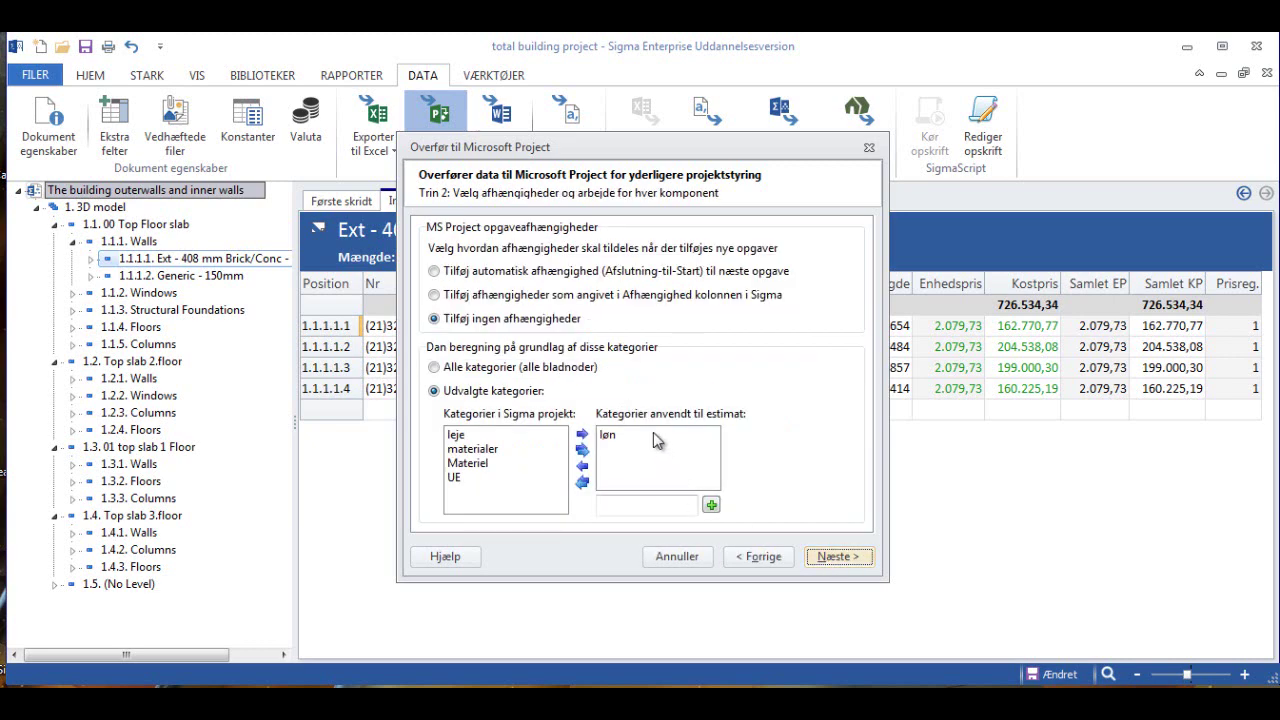
Assign Sigma's sales prices to the fixed costs in MS Project and export, keeping no task dependencies and the løn category
click(826, 557)
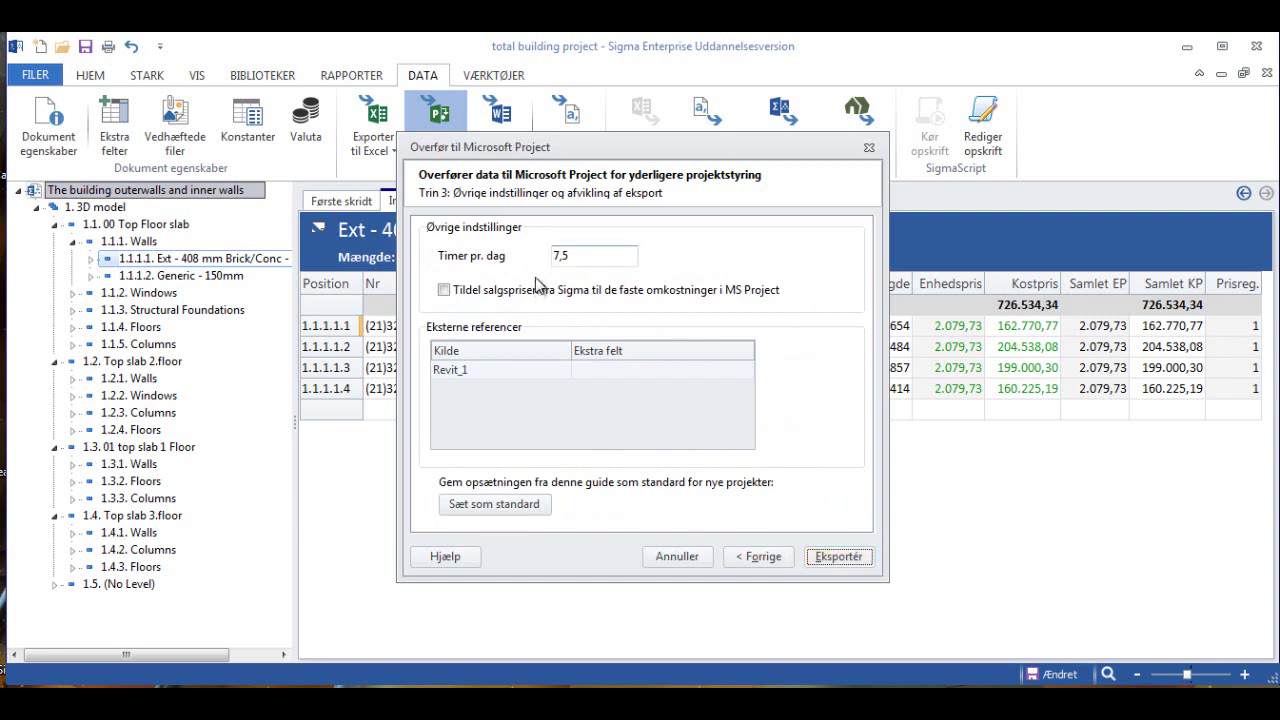
click(445, 291)
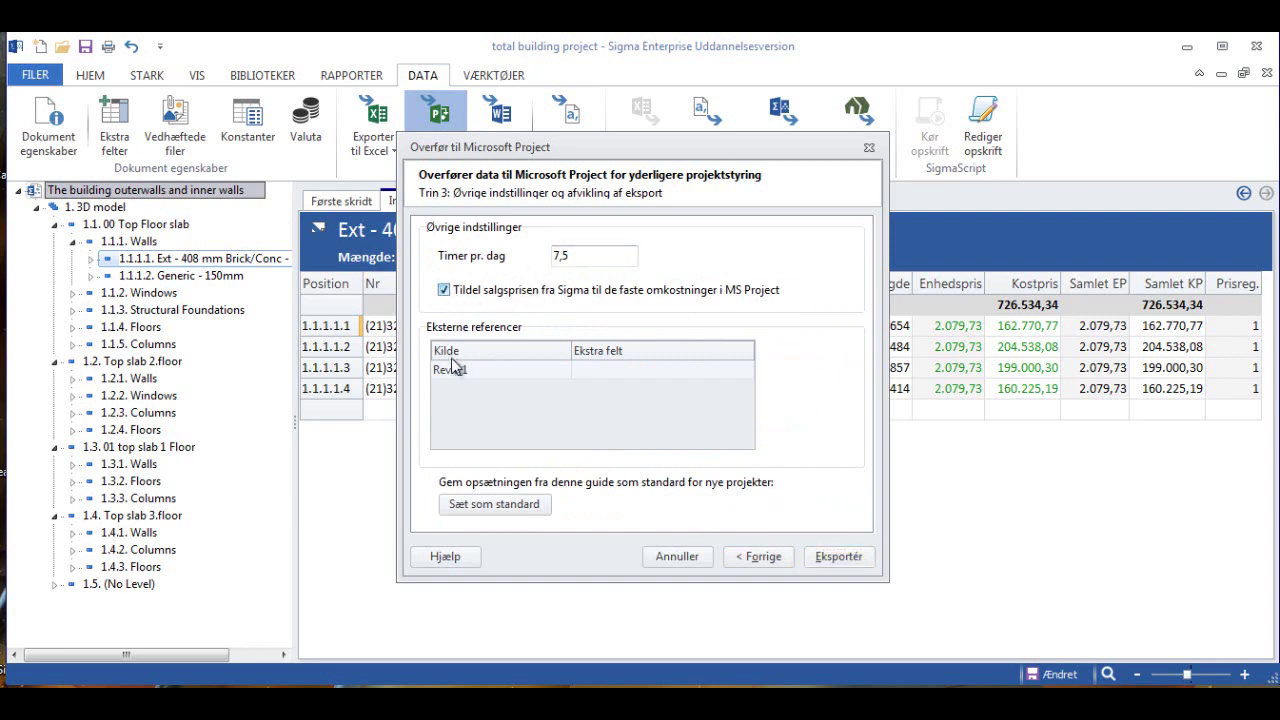
click(838, 557)
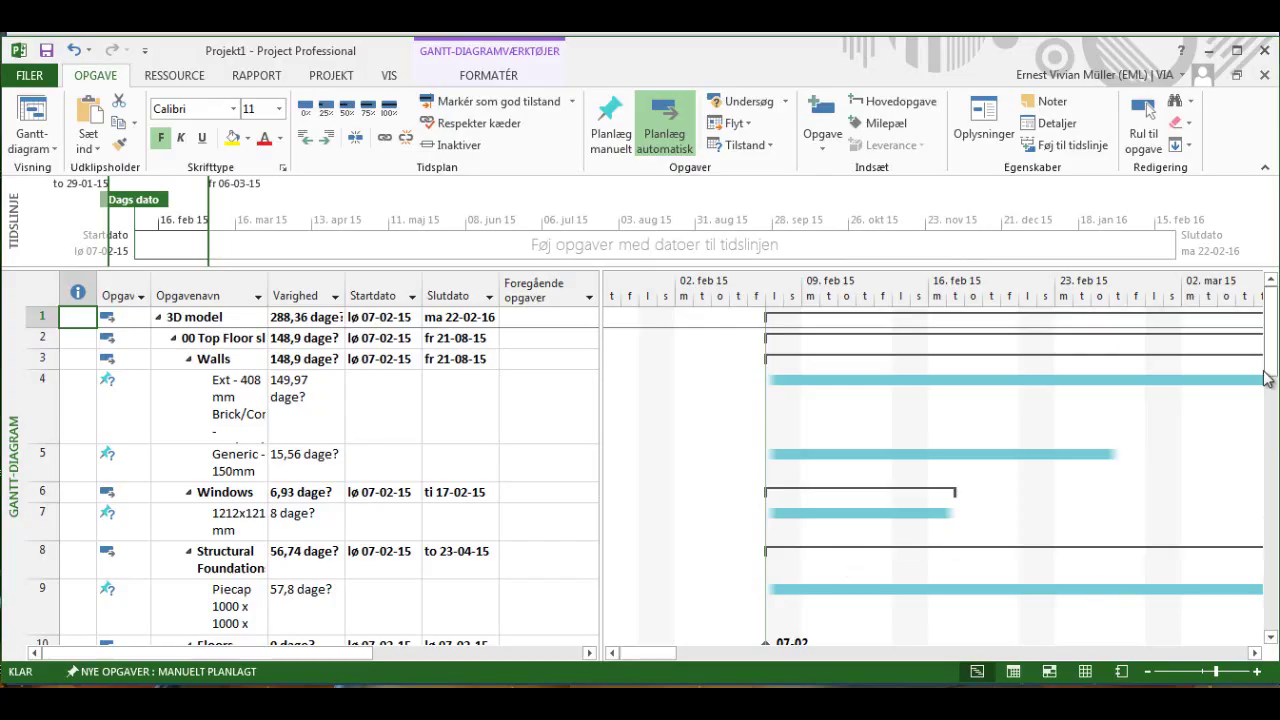
Insert an Arbejde (work) column before Startdato in the task table and widen it to fit its hour values
drag(1268, 371, 1268, 340)
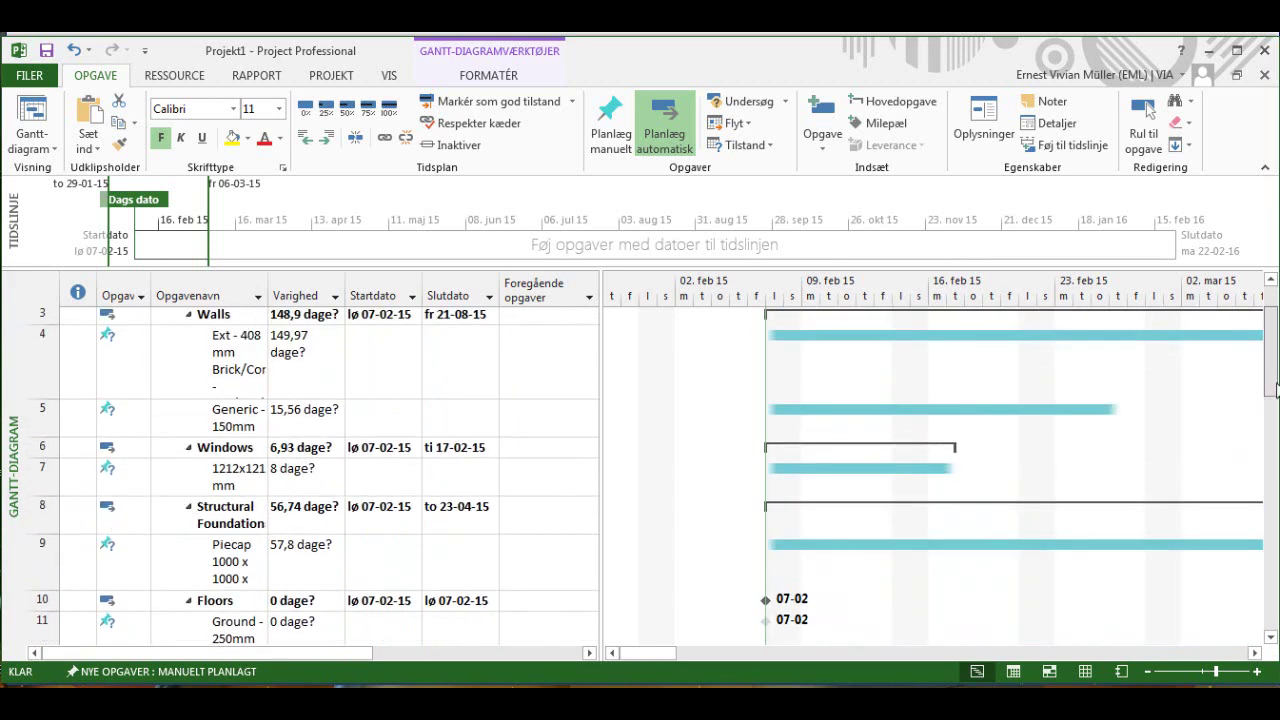
click(372, 295)
right_click(369, 289)
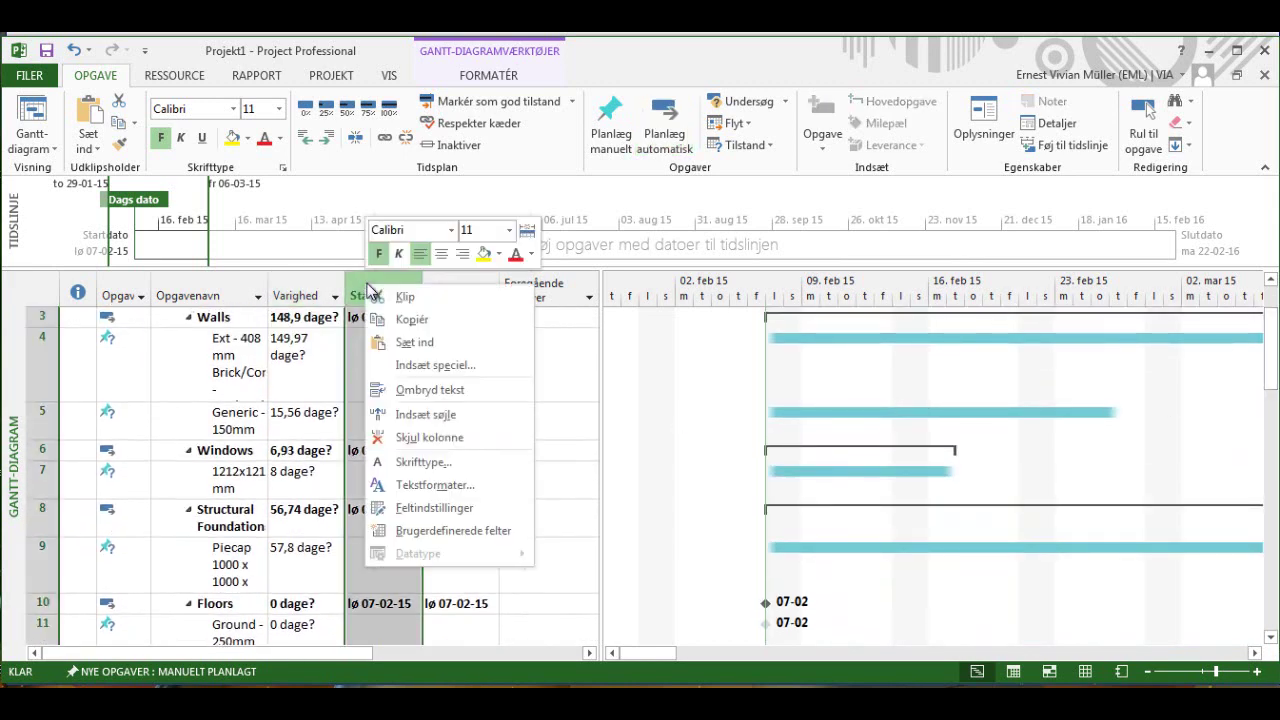
click(425, 414)
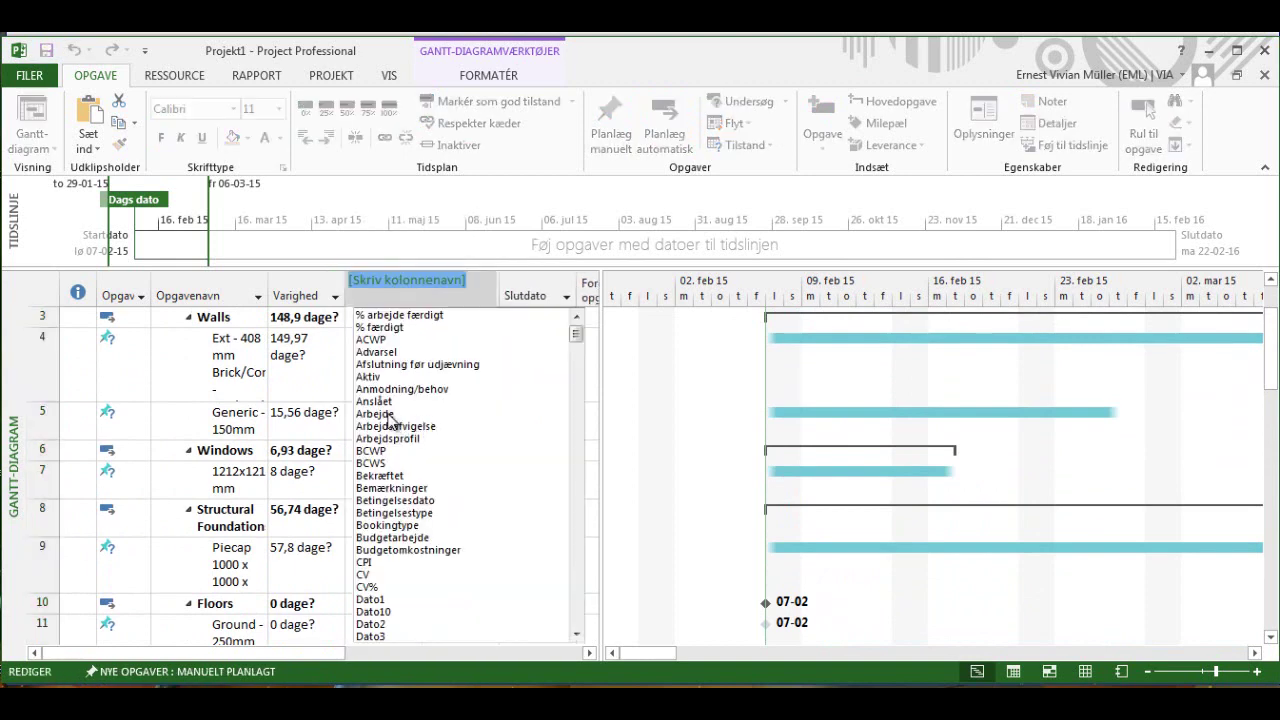
click(385, 414)
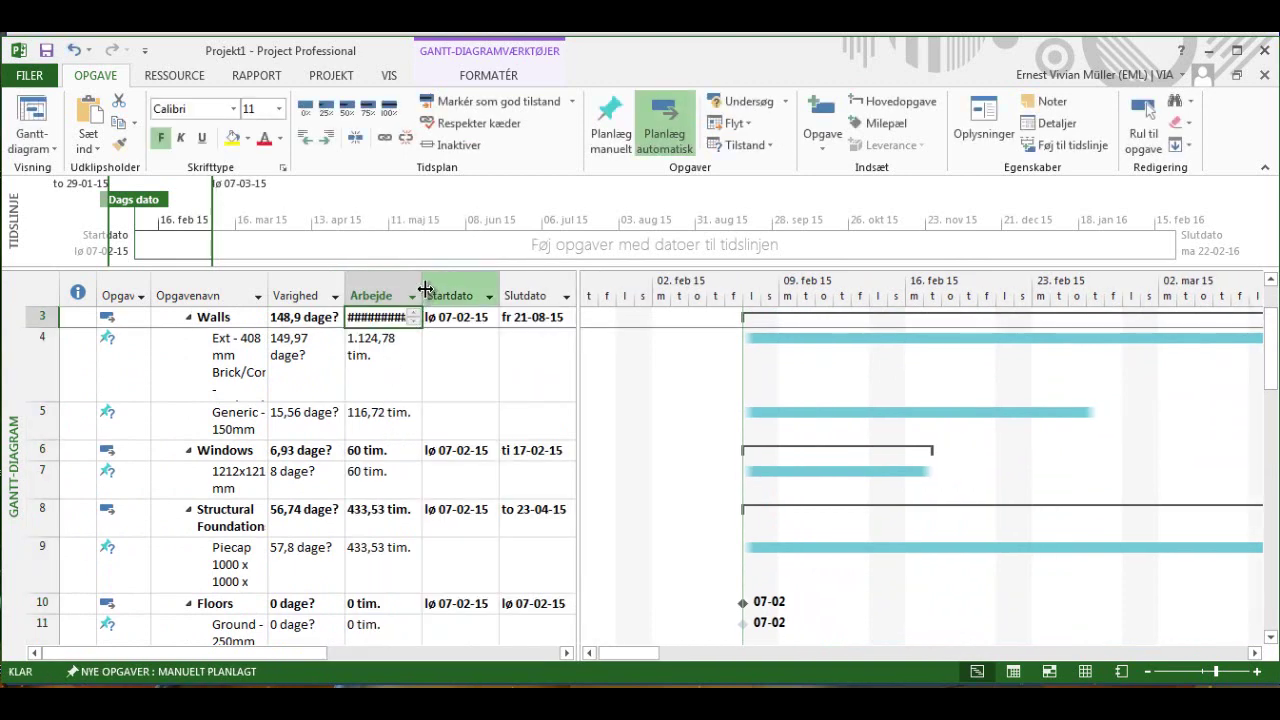
drag(423, 288, 440, 288)
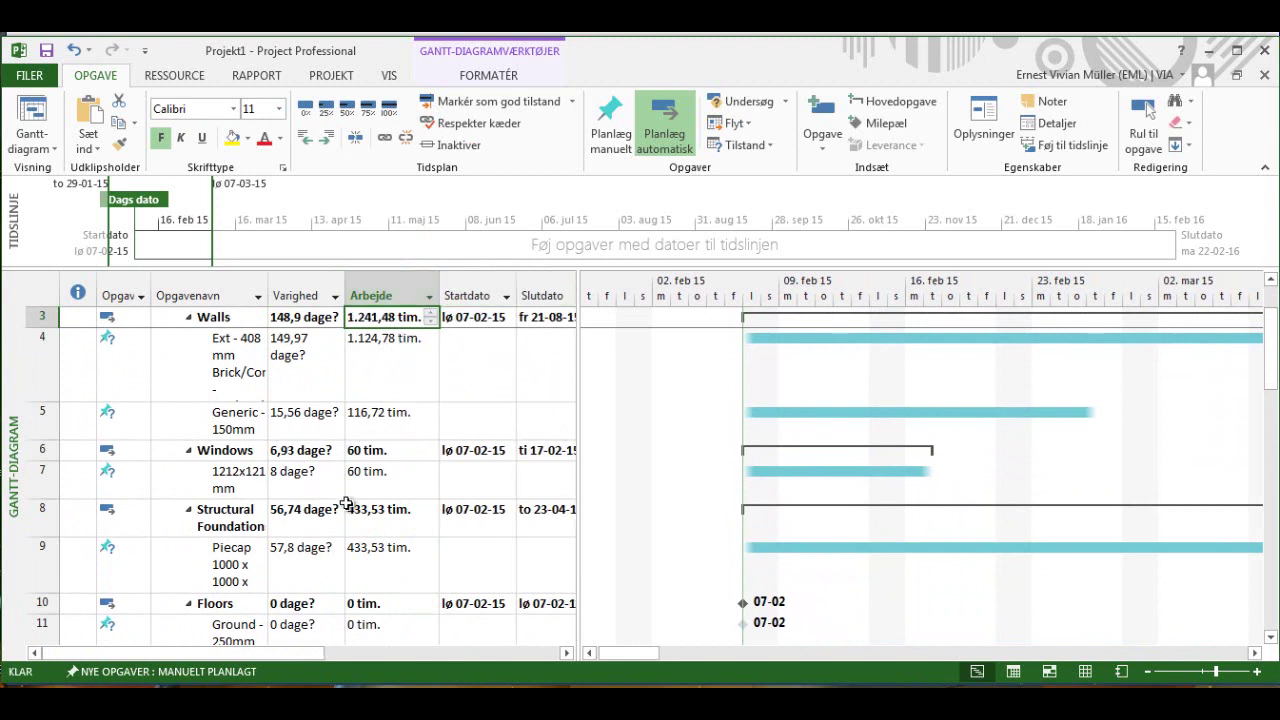
Insert an Omkostninger (cost) column between Arbejde and Startdato and fit its width to the contents
click(478, 296)
right_click(479, 298)
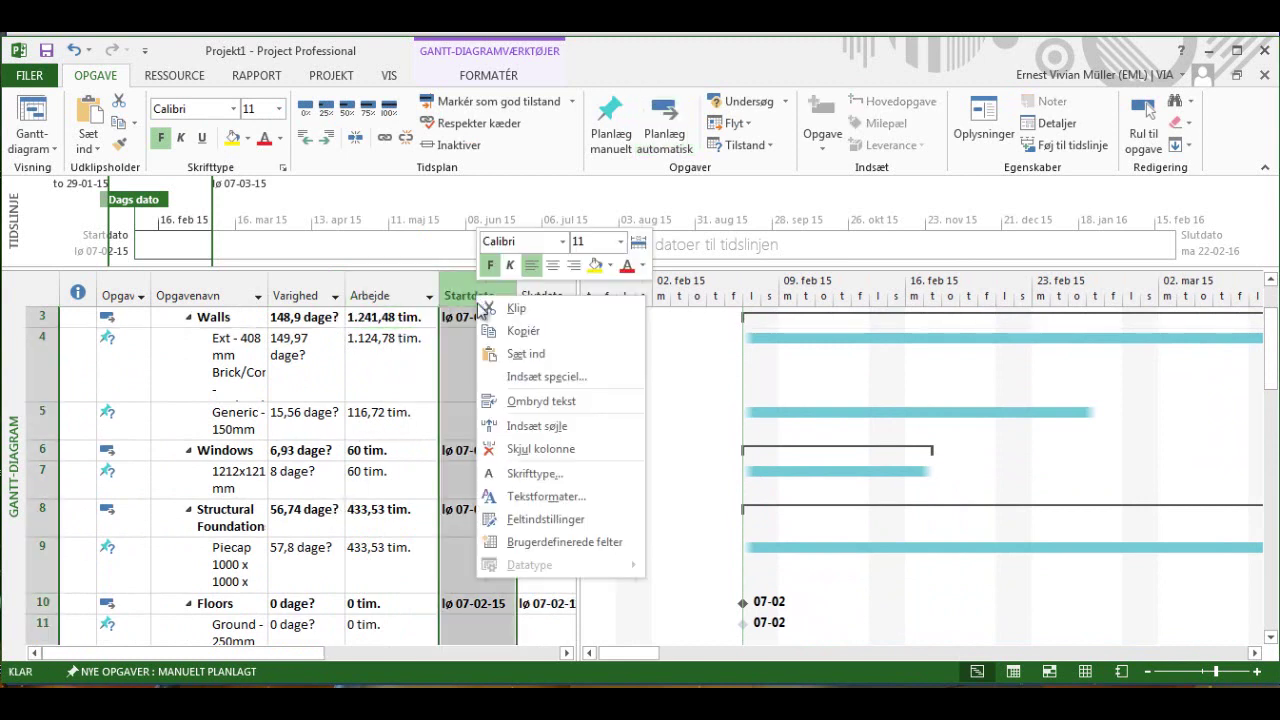
click(520, 426)
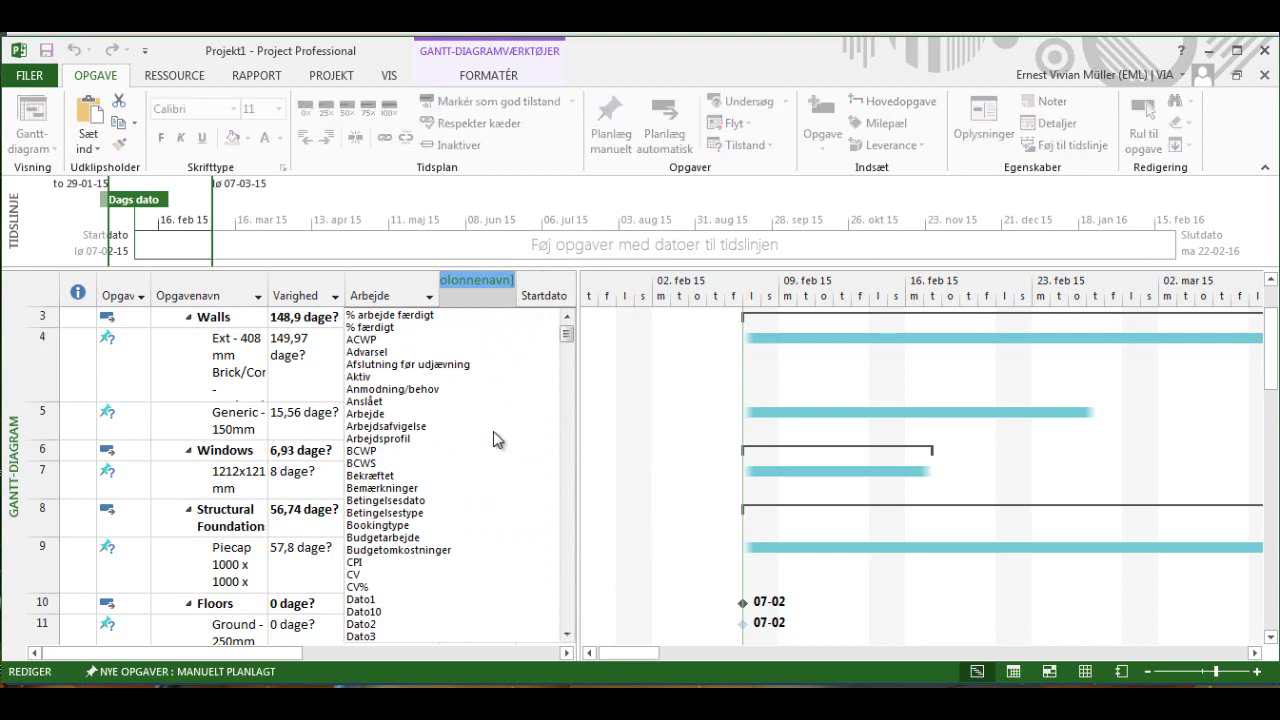
text(ostnin)
click(400, 328)
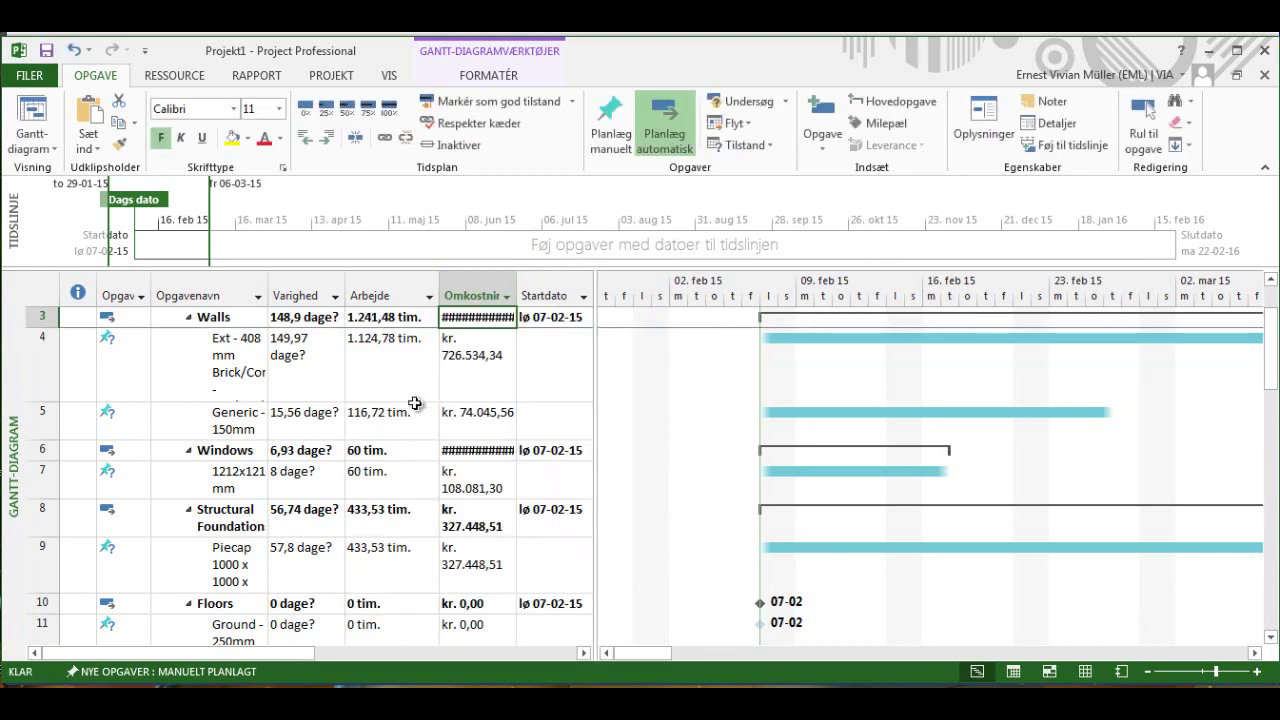
double_click(515, 290)
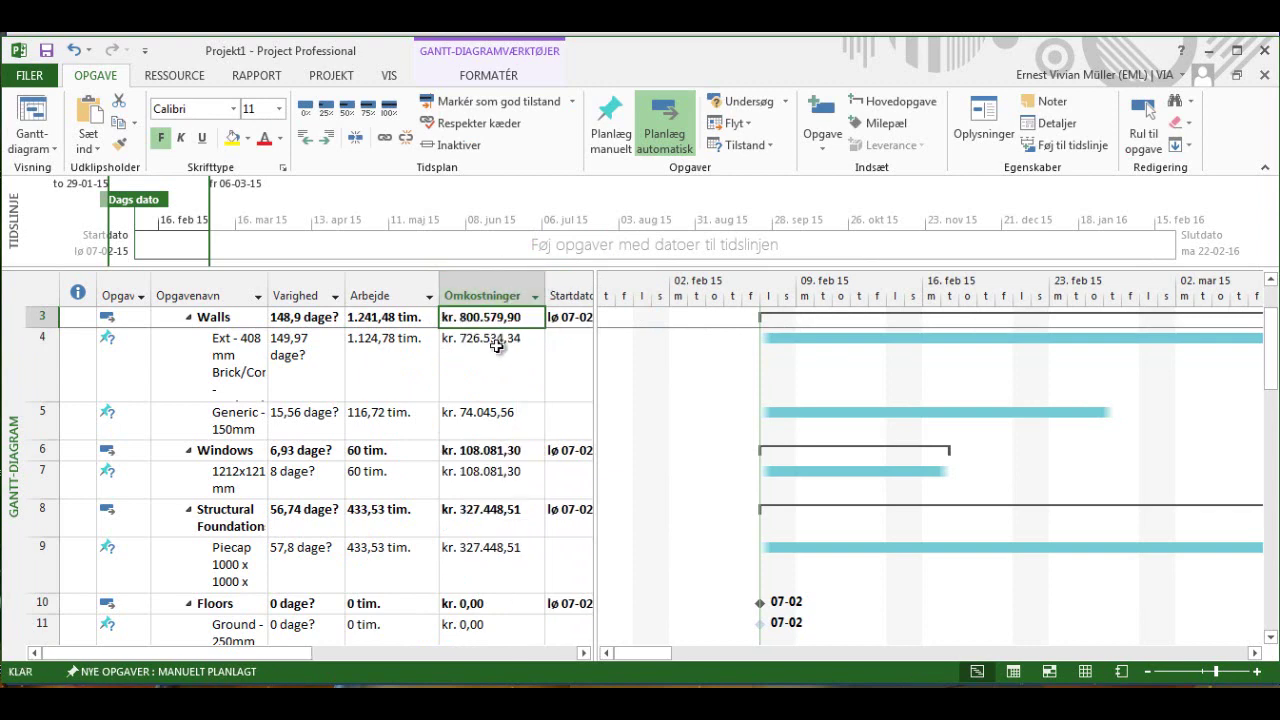
Show the project summary task (Projektets hovedopgave), fit the Arbejde column's width, and look through the task list
scroll(490, 341, up, 2)
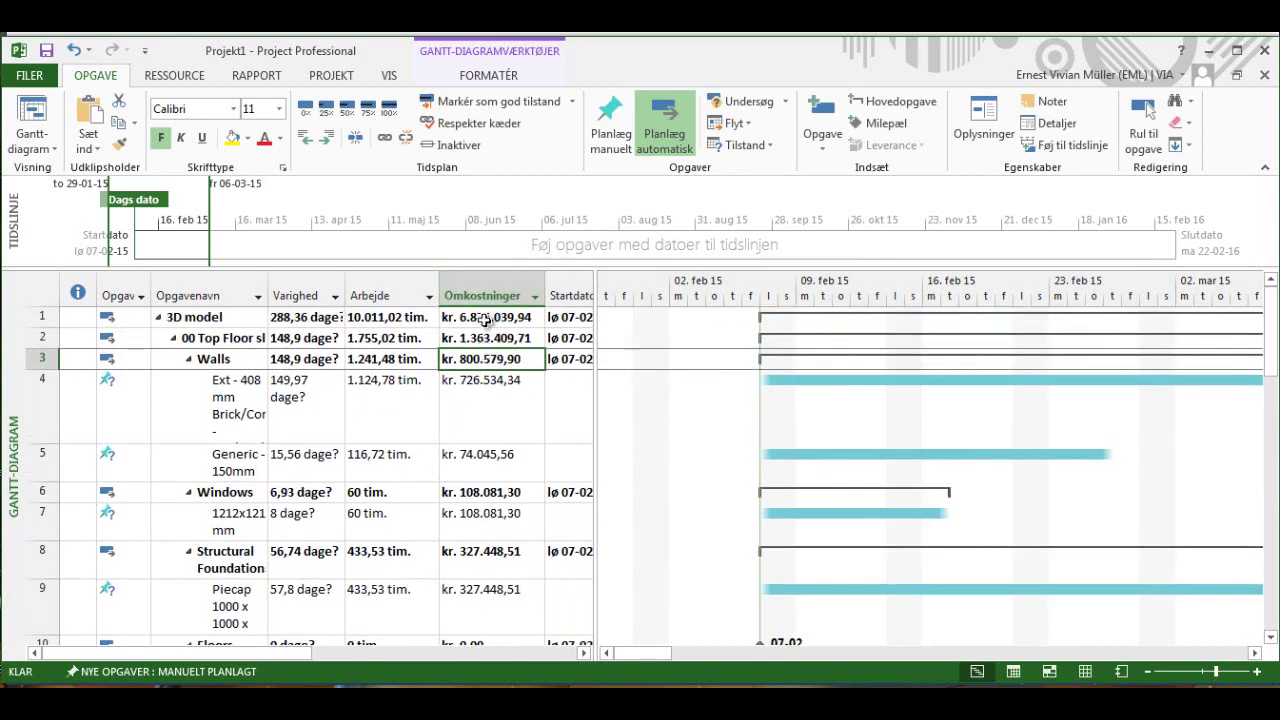
click(488, 320)
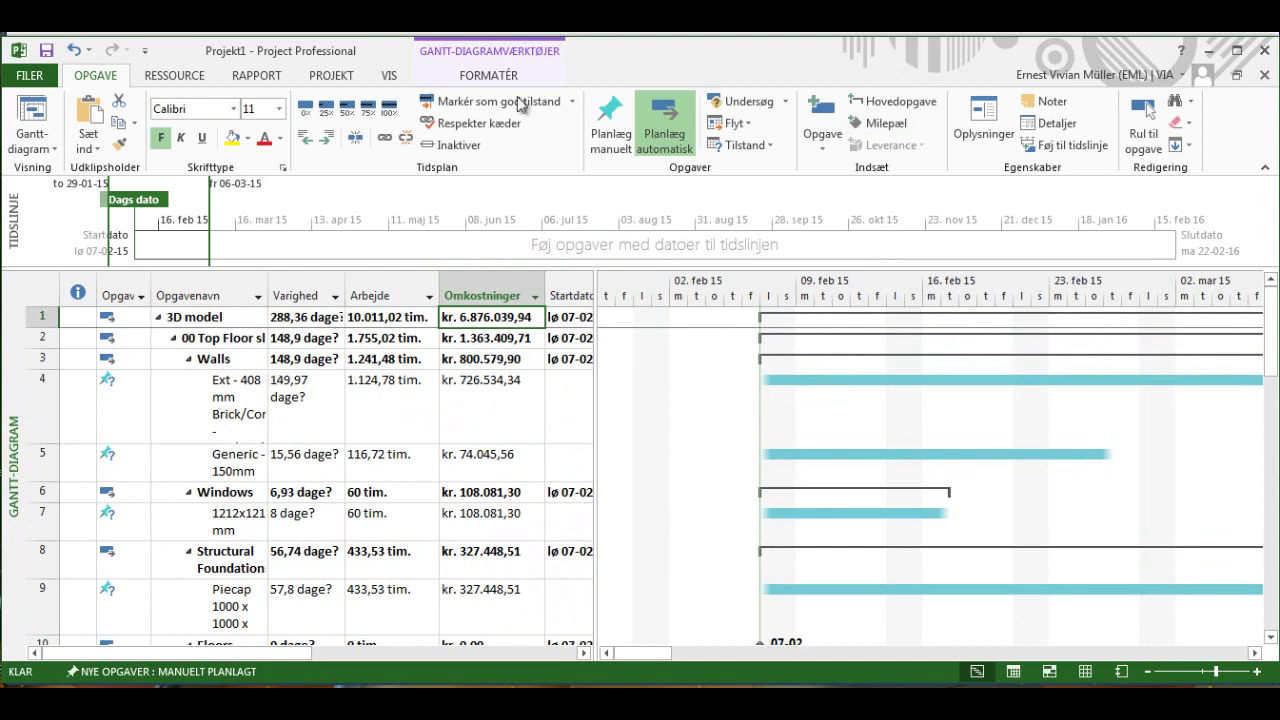
click(488, 77)
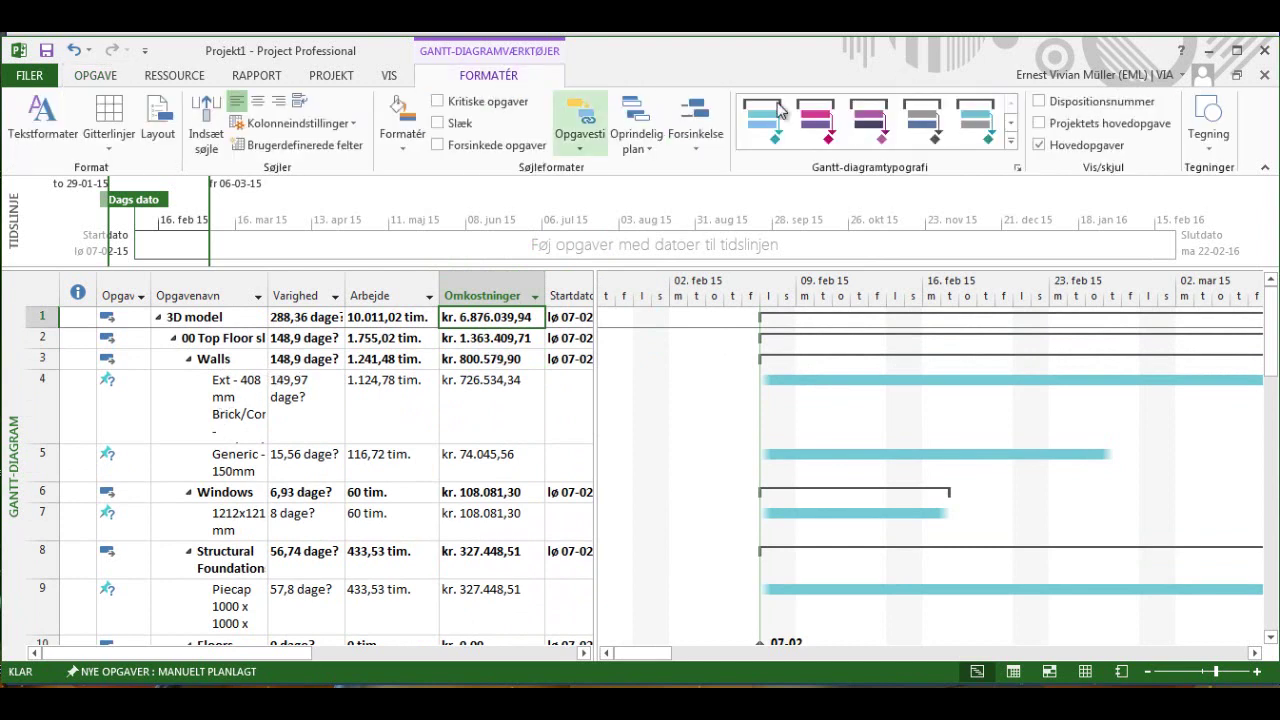
click(1039, 123)
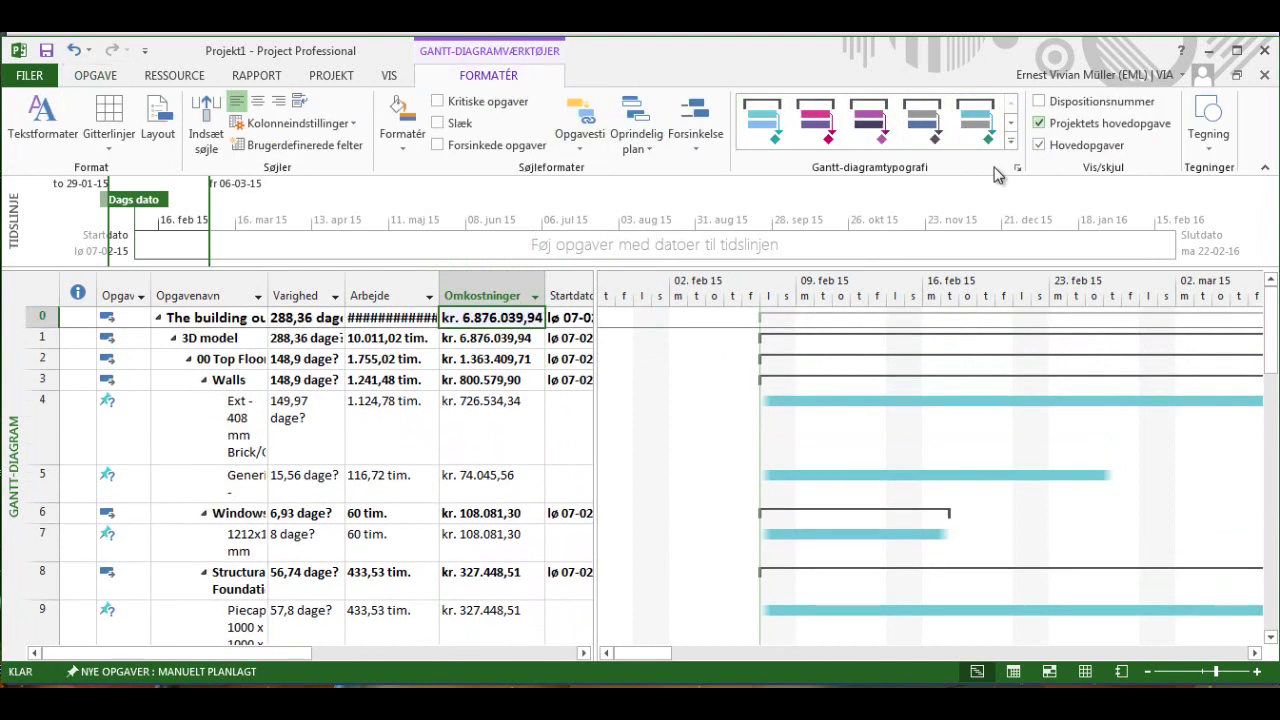
double_click(436, 281)
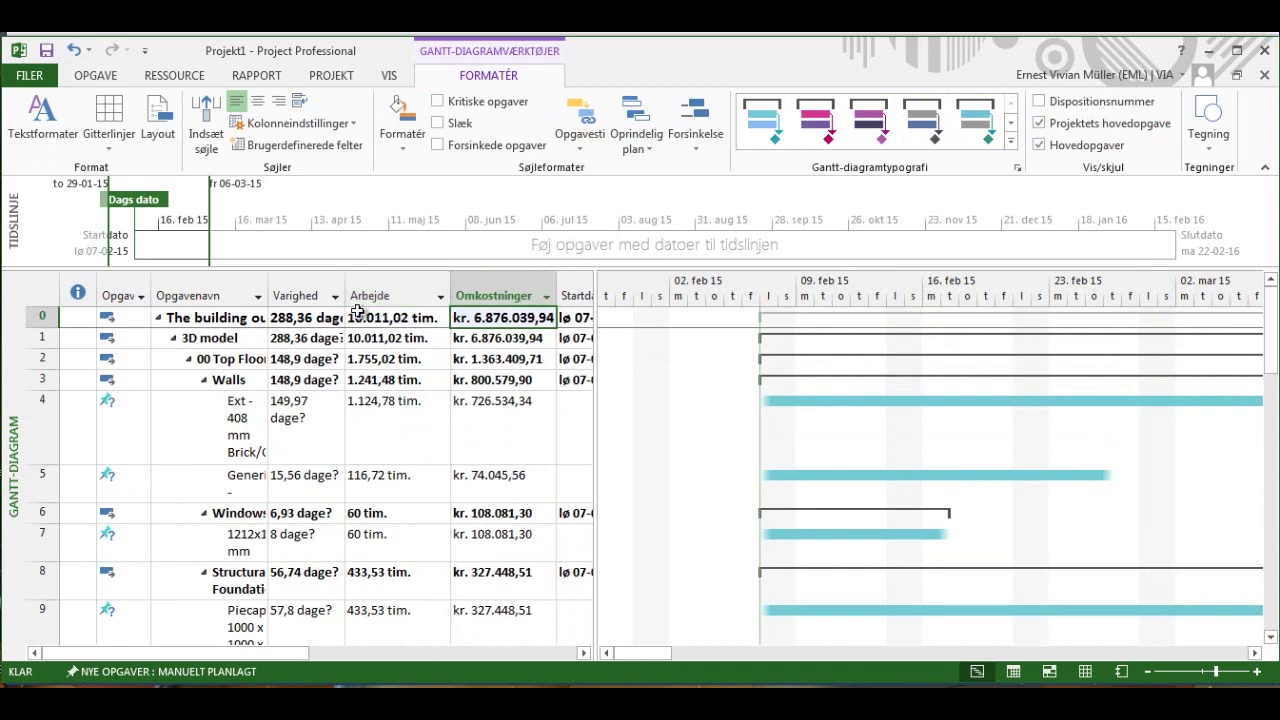
scroll(516, 455, down, 15)
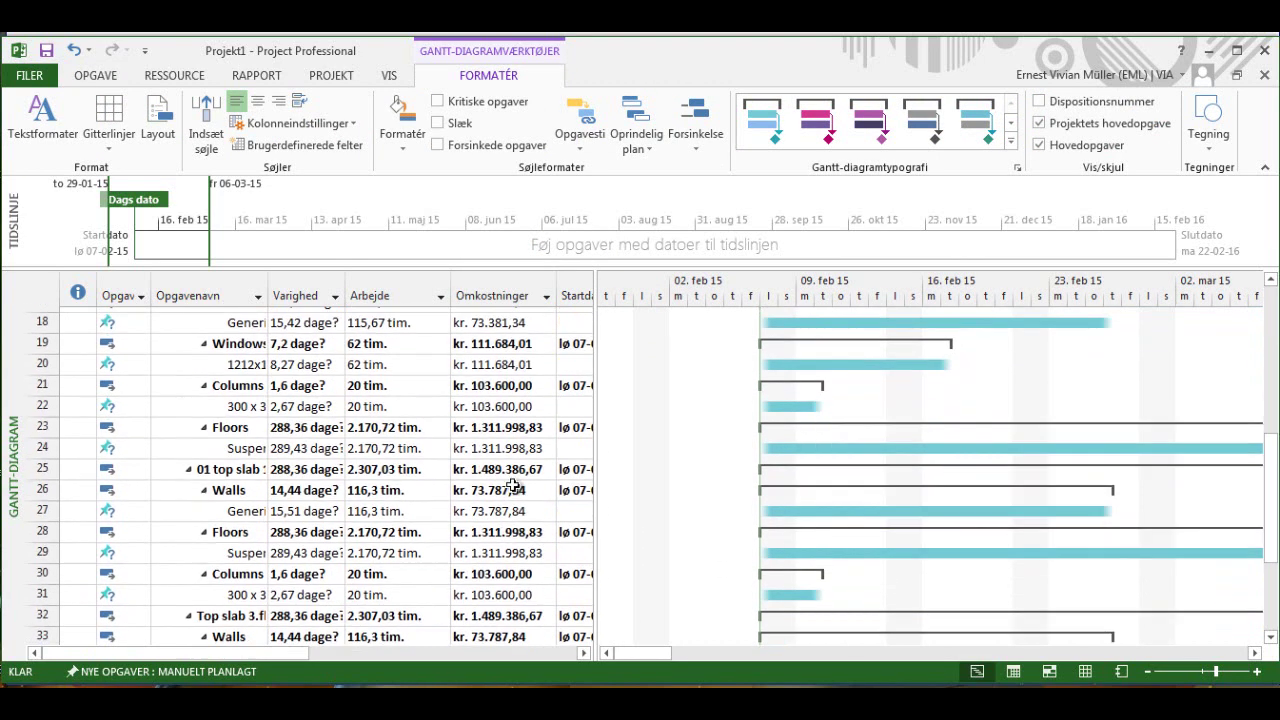
scroll(516, 455, up, 15)
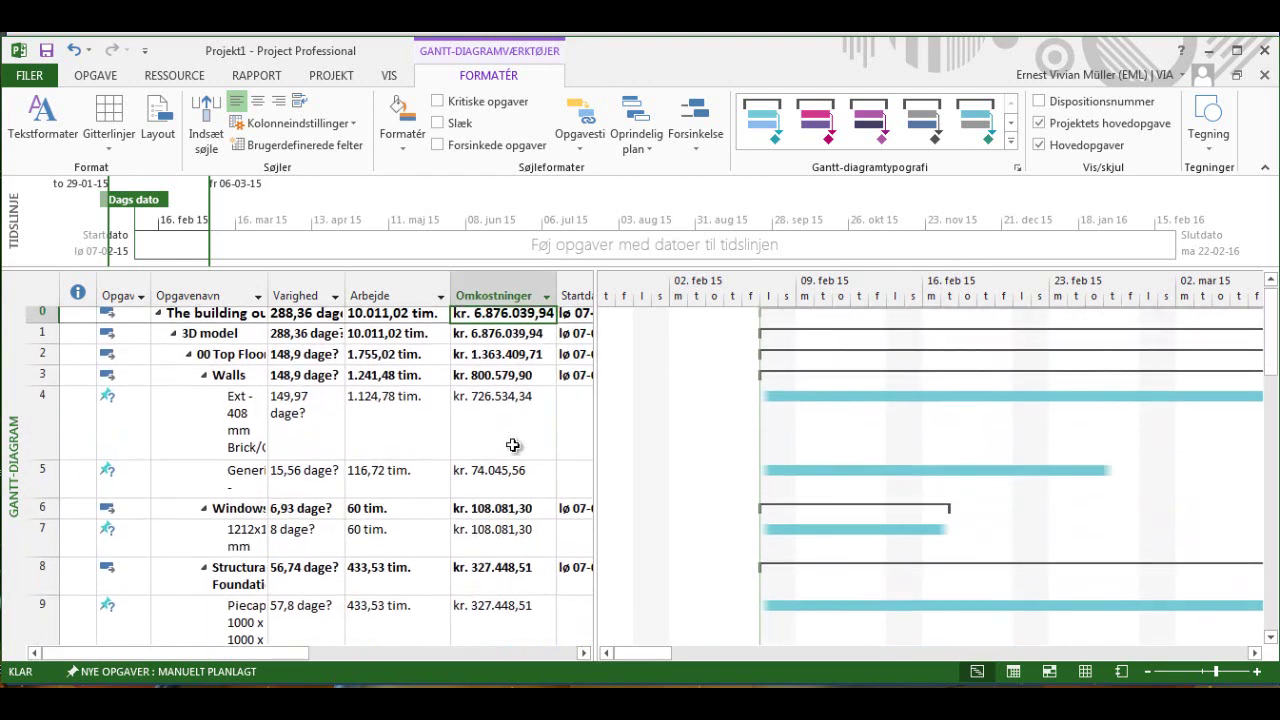